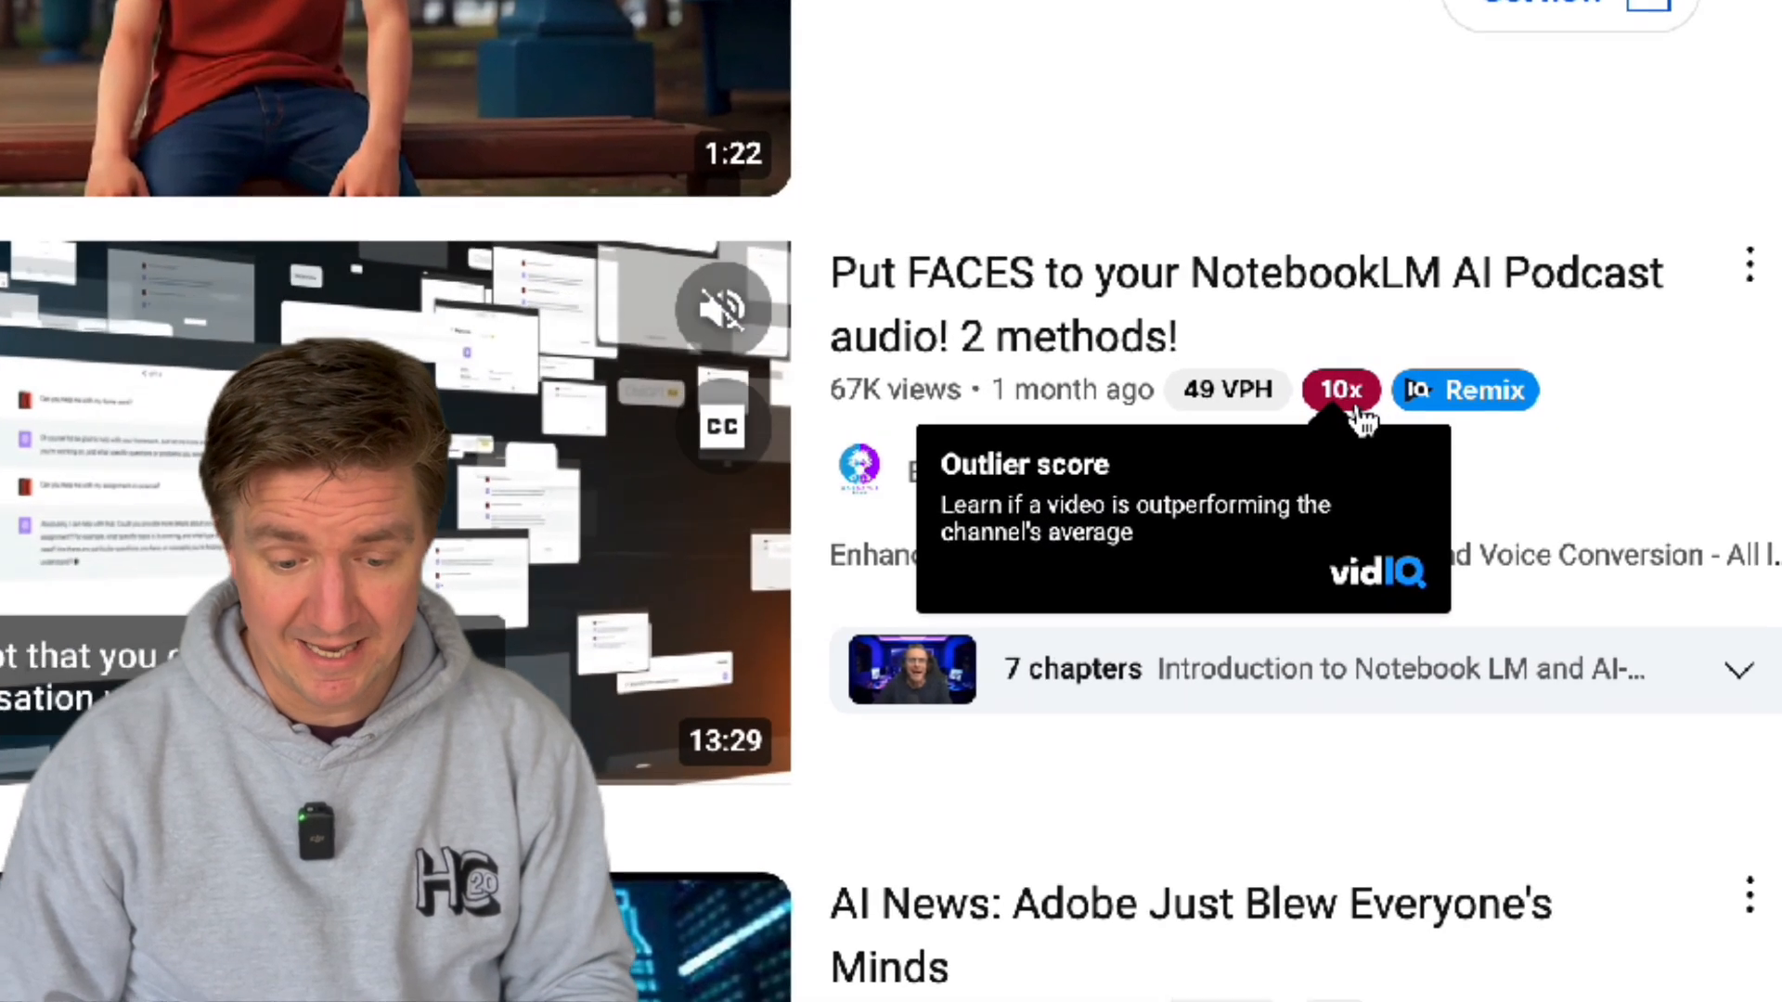
Remix the podcast video, refresh the ideas and generate a plan for the AI VIDEO CONTENT POP idea.
{"action": "left_click", "coordinate": [1469, 385]}
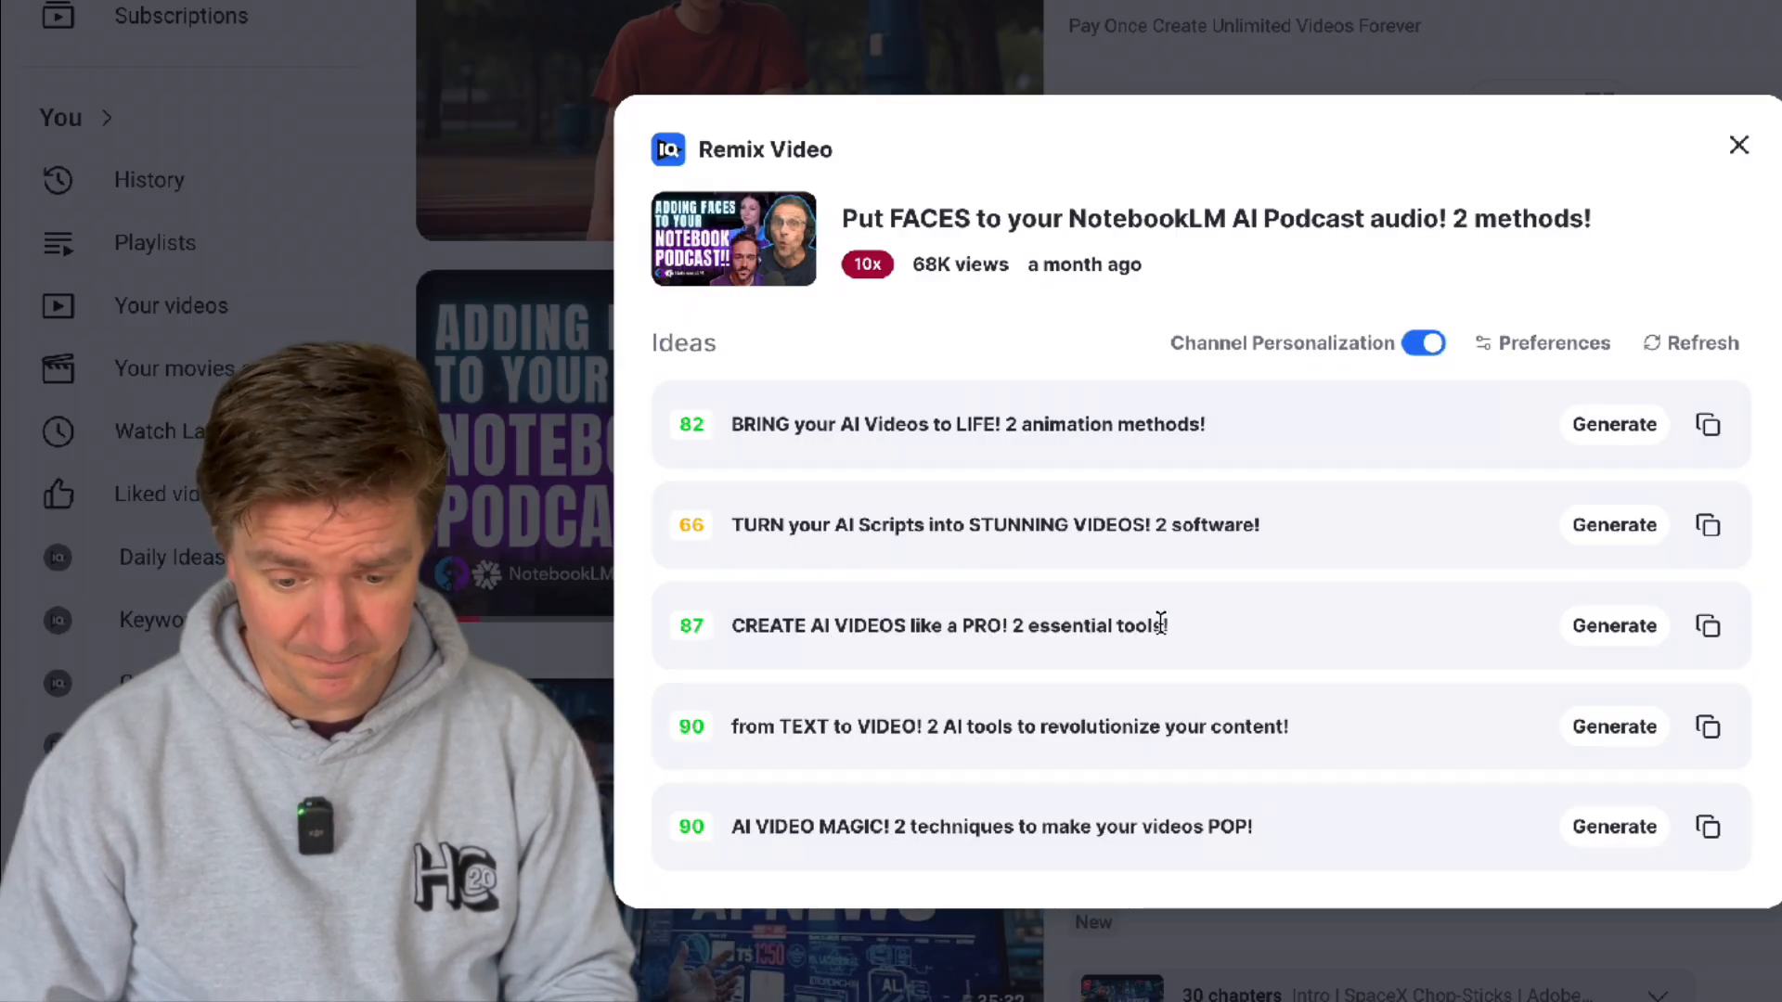
{"action": "left_click", "coordinate": [1702, 343]}
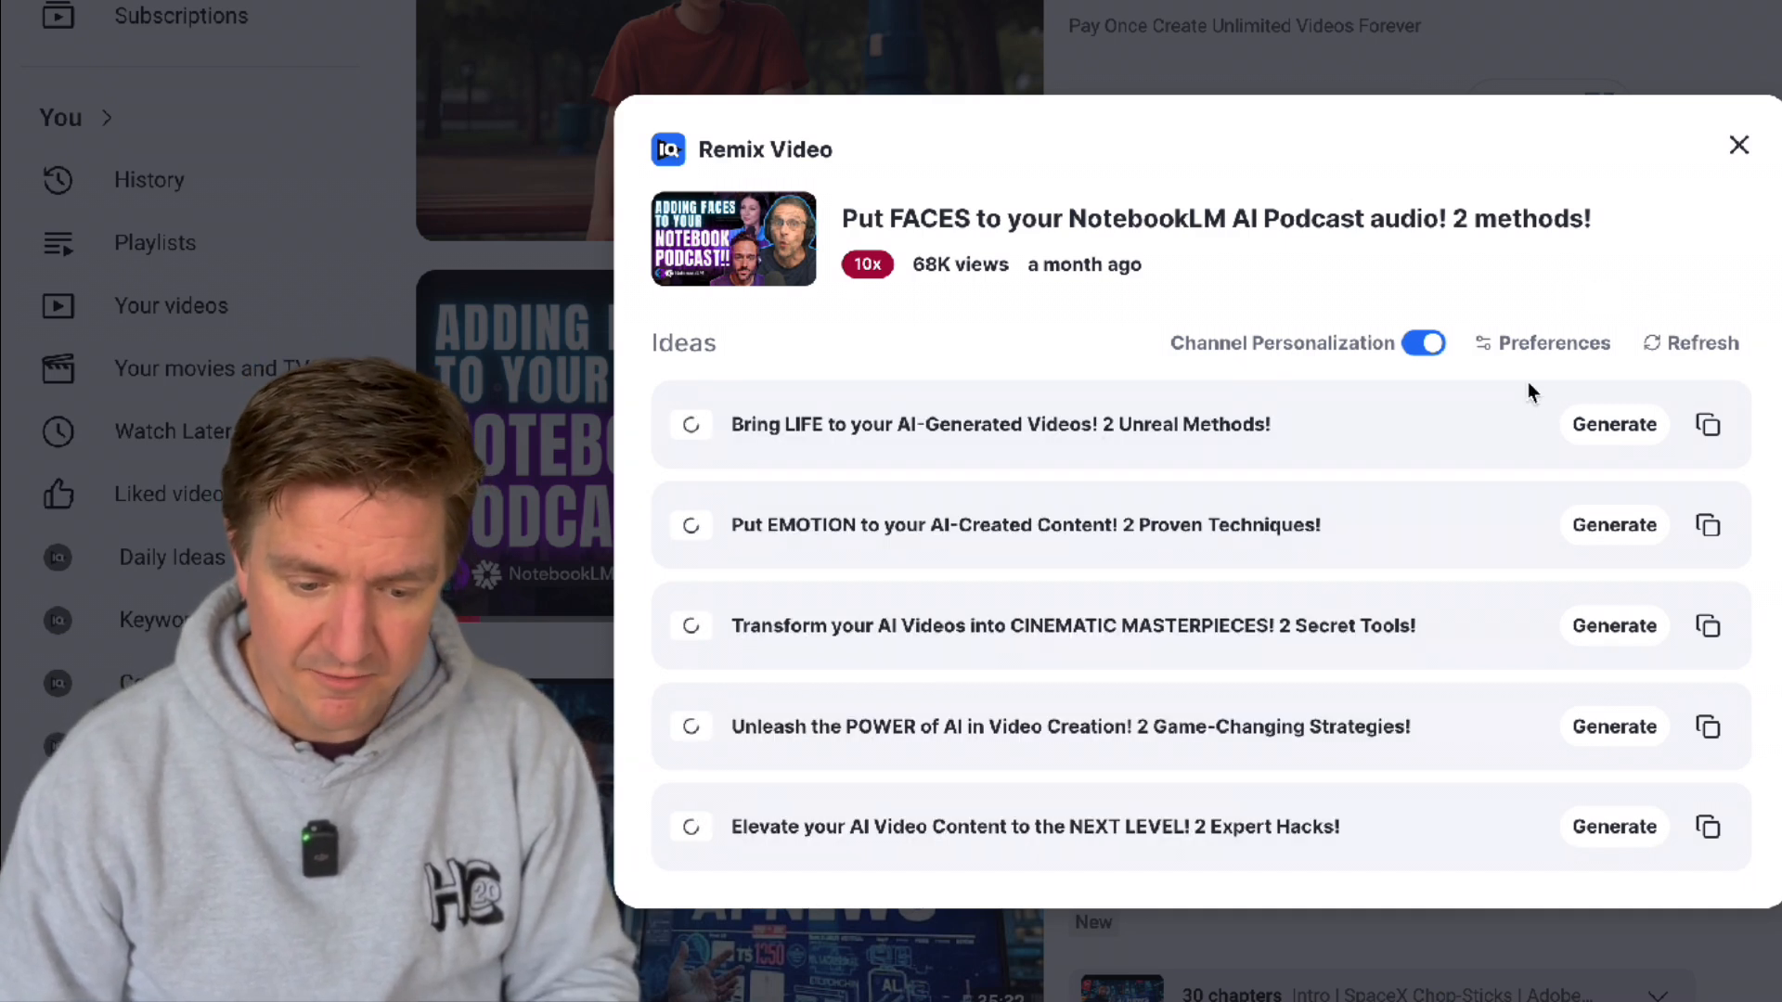
{"action": "left_click", "coordinate": [1614, 727]}
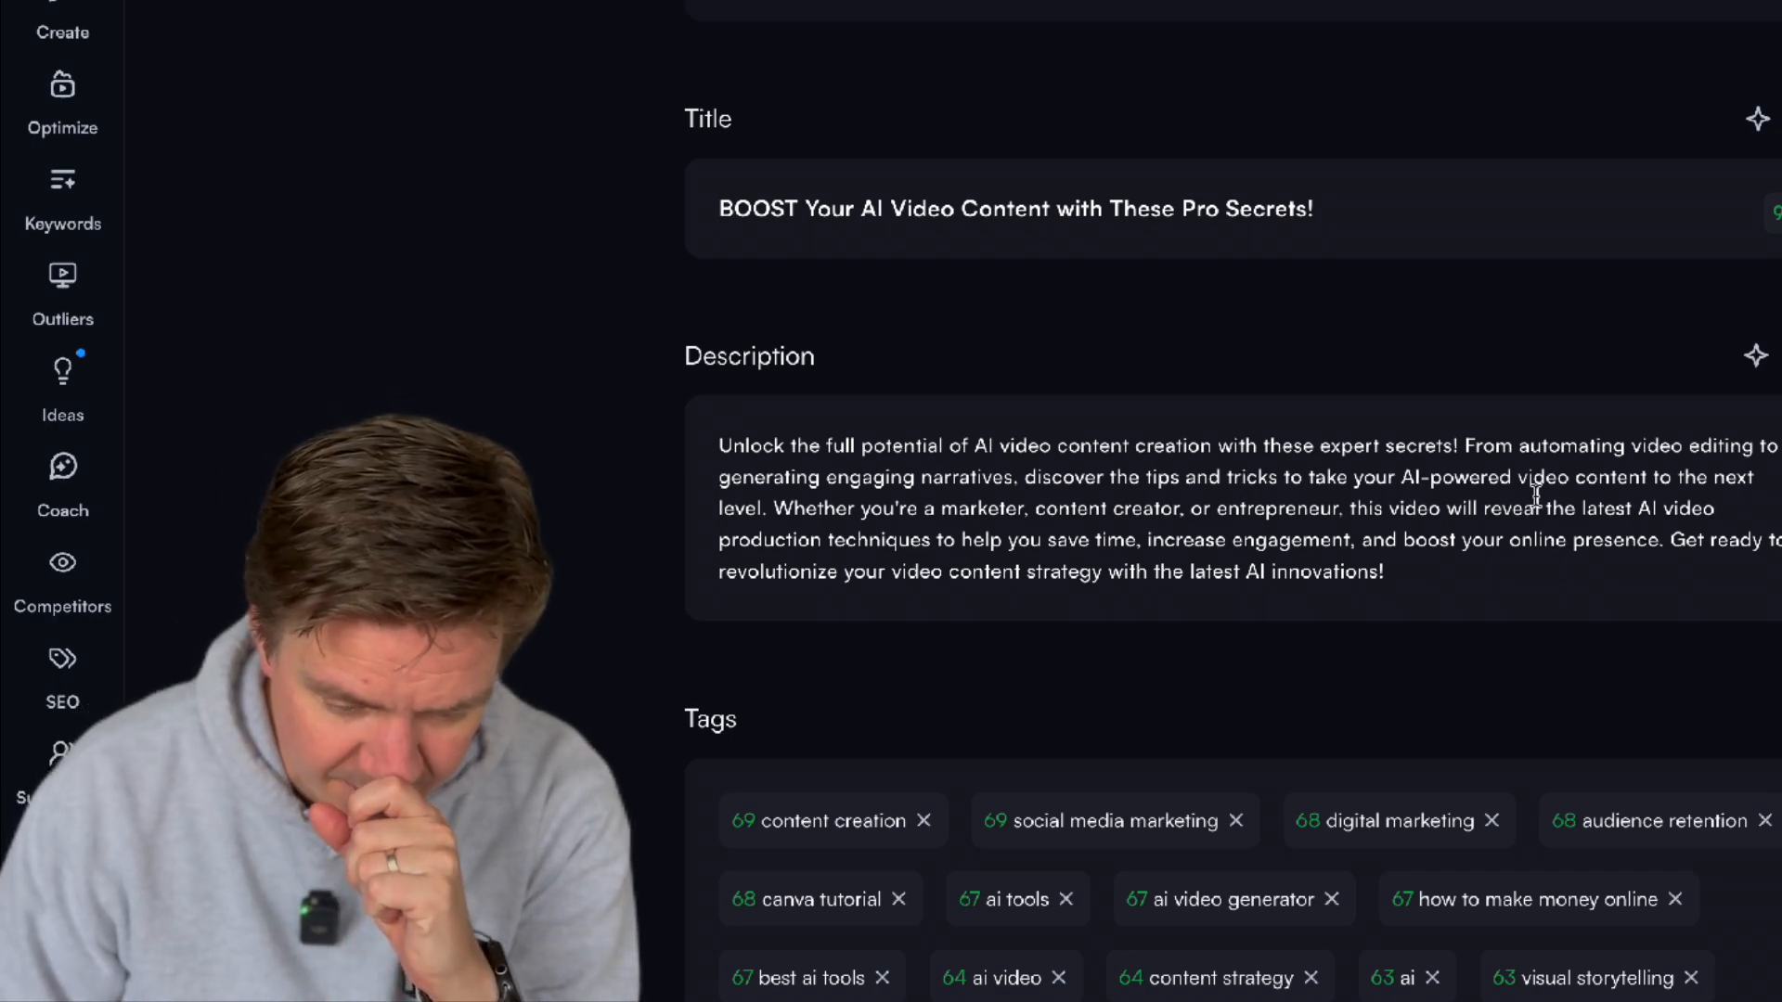
{"action": "scroll", "coordinate": [1712, 828], "scroll_direction": "down", "scroll_amount": 1}
{"action": "scroll", "coordinate": [1302, 852], "scroll_direction": "down", "scroll_amount": 2}
{"action": "scroll", "coordinate": [1098, 736], "scroll_direction": "down", "scroll_amount": 1}
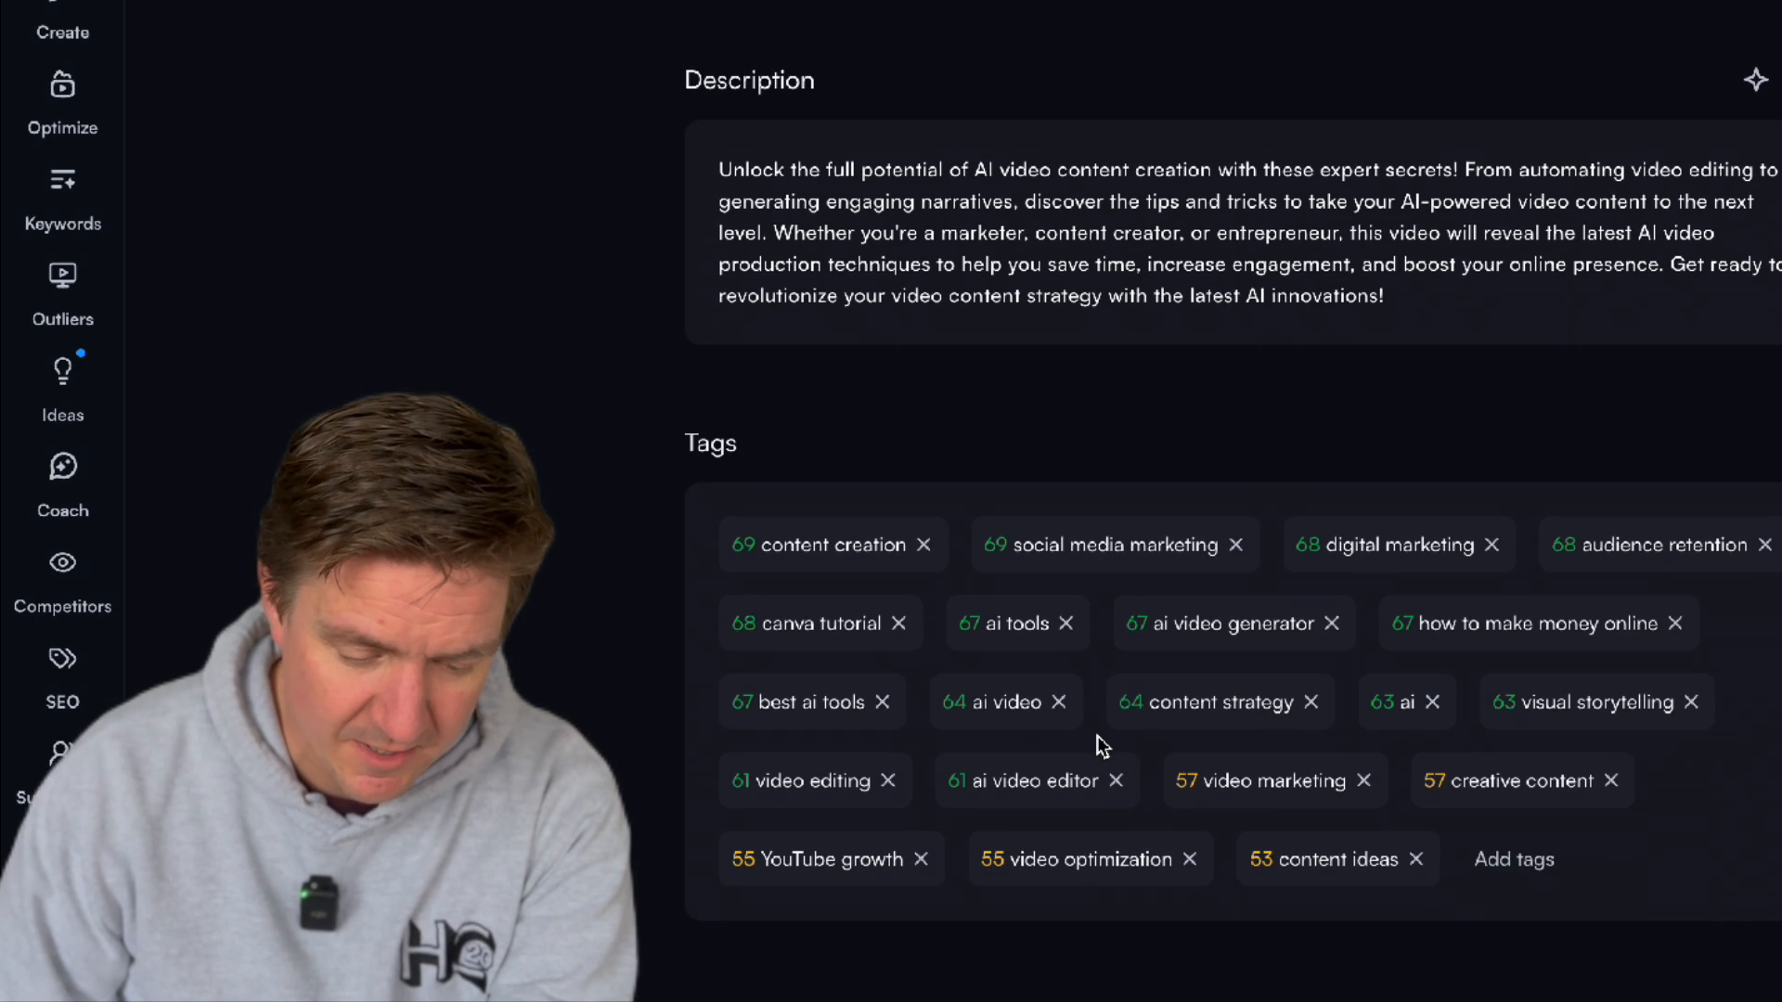
{"action": "scroll", "coordinate": [1098, 737], "scroll_direction": "down", "scroll_amount": 2}
{"action": "scroll", "coordinate": [1097, 737], "scroll_direction": "down", "scroll_amount": 1}
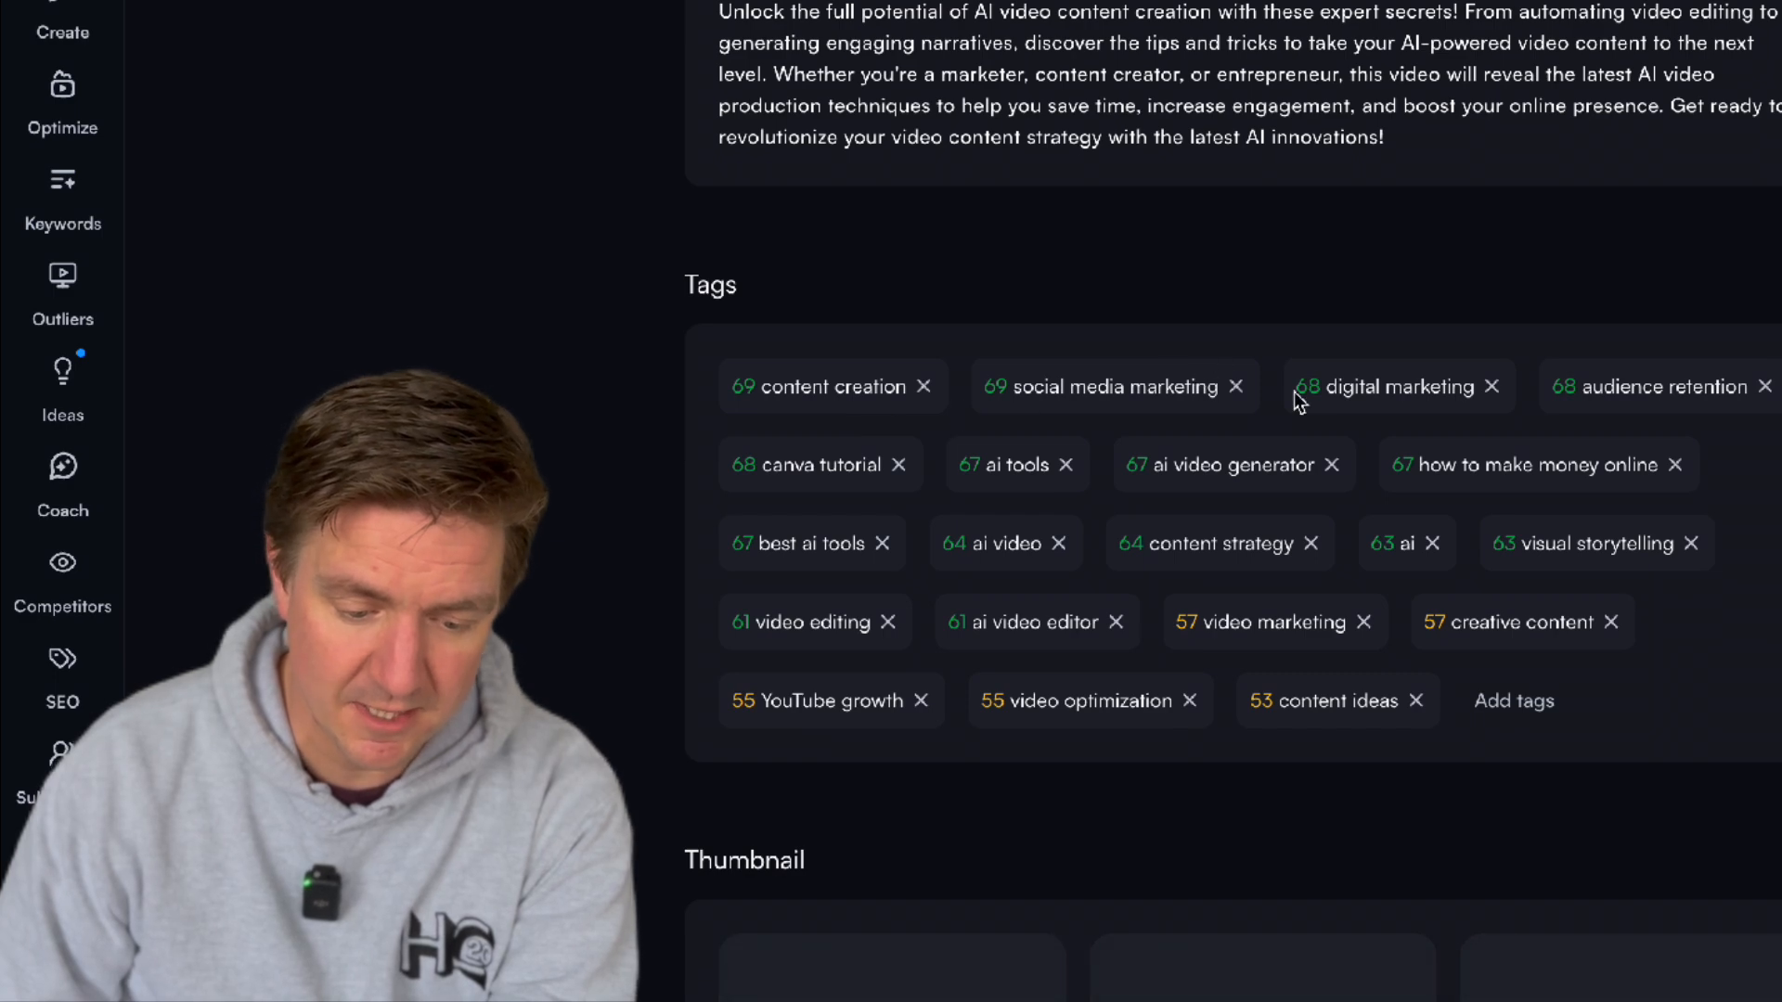
{"action": "scroll", "coordinate": [1718, 585], "scroll_direction": "down", "scroll_amount": 5}
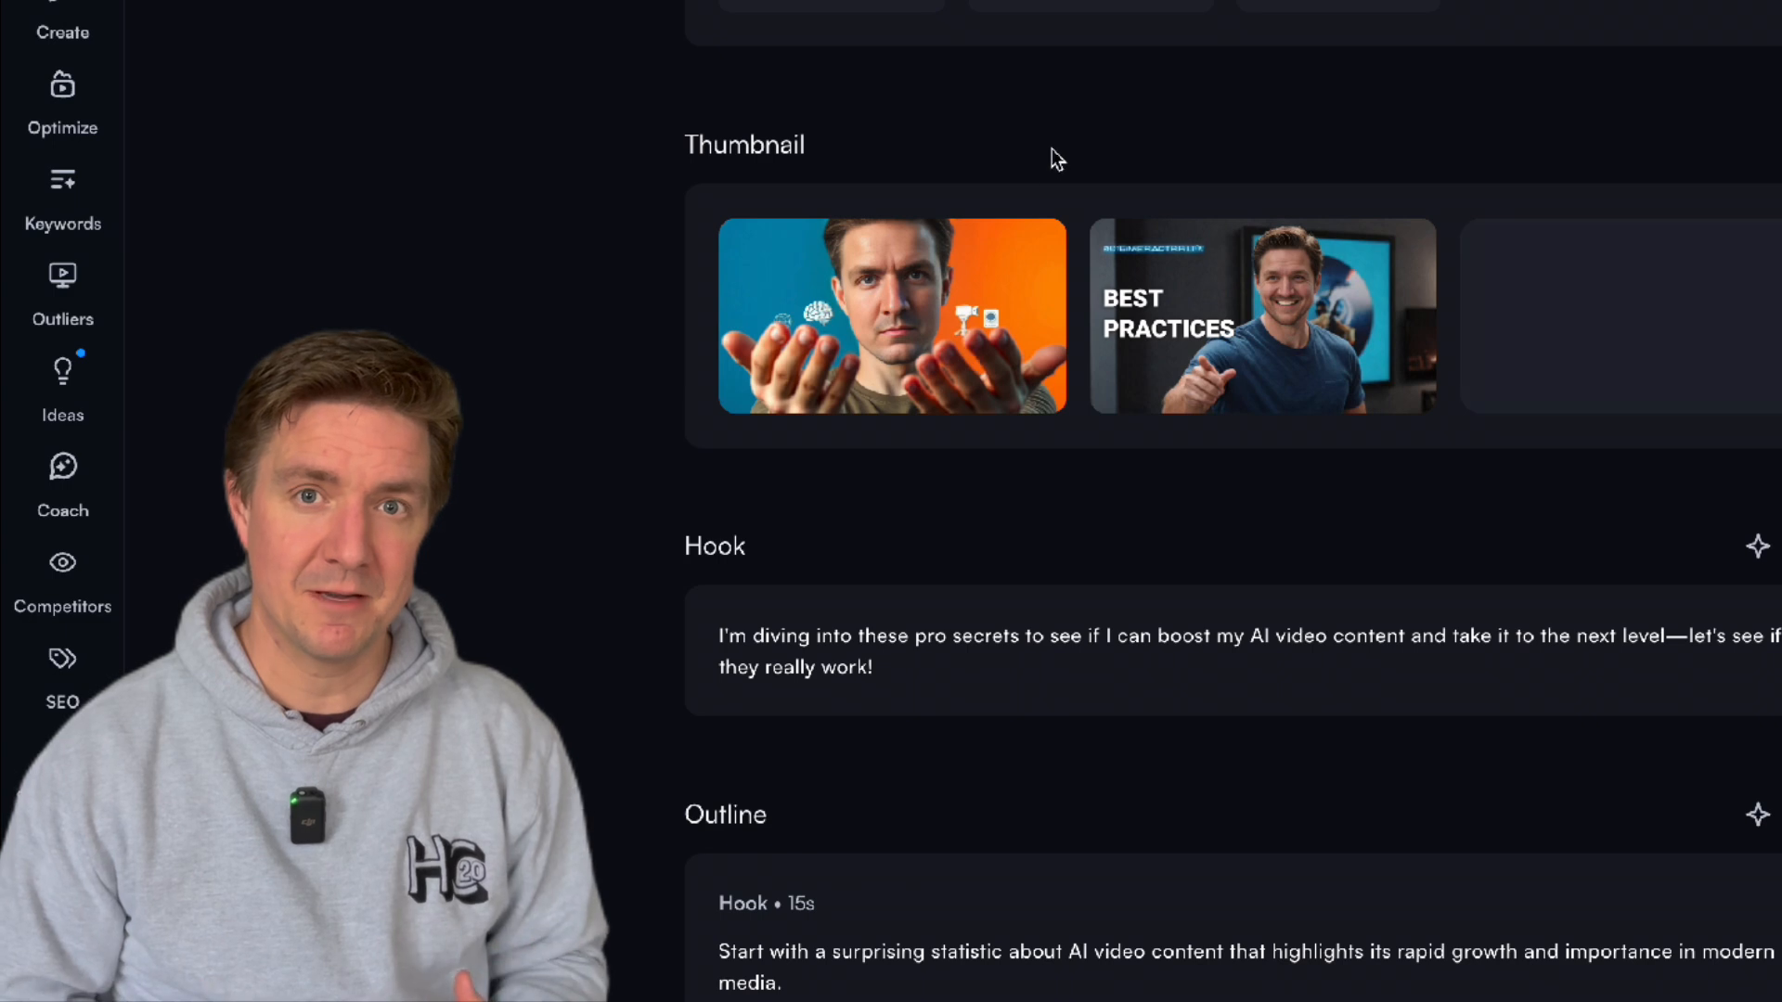
View the first generated thumbnail concept at full size.
{"action": "left_click", "coordinate": [998, 341]}
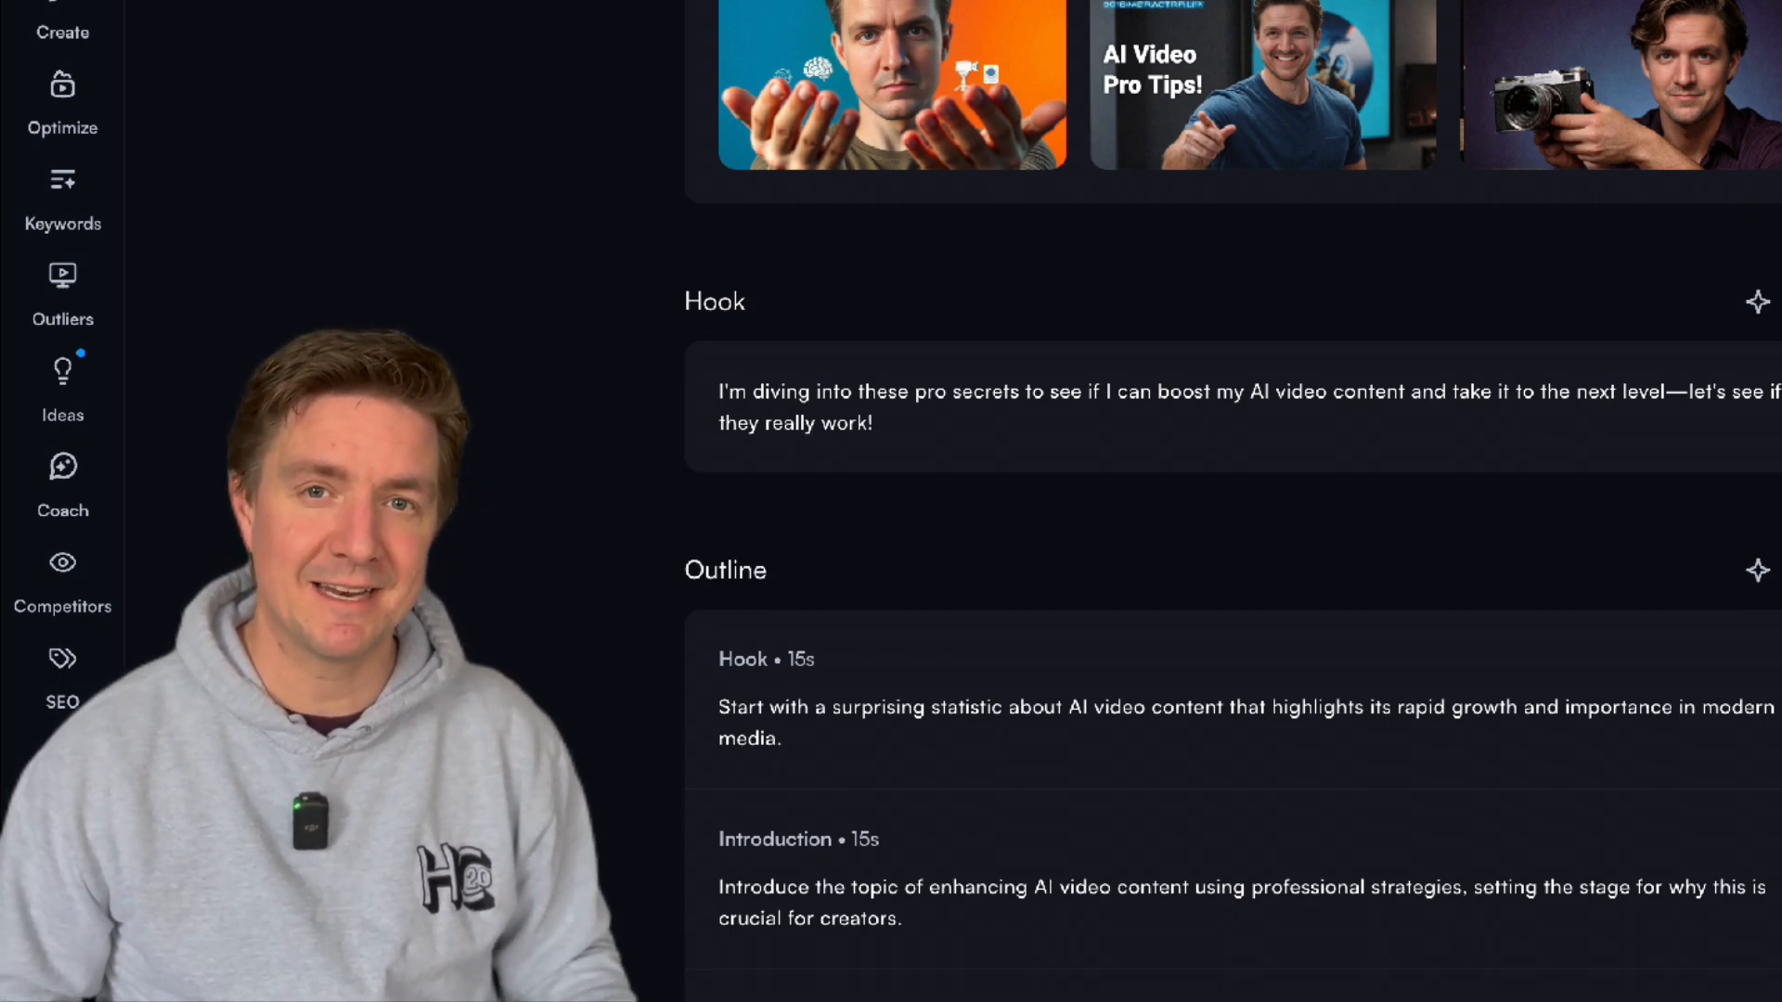
{"action": "scroll", "coordinate": [1355, 869], "scroll_direction": "down", "scroll_amount": 8}
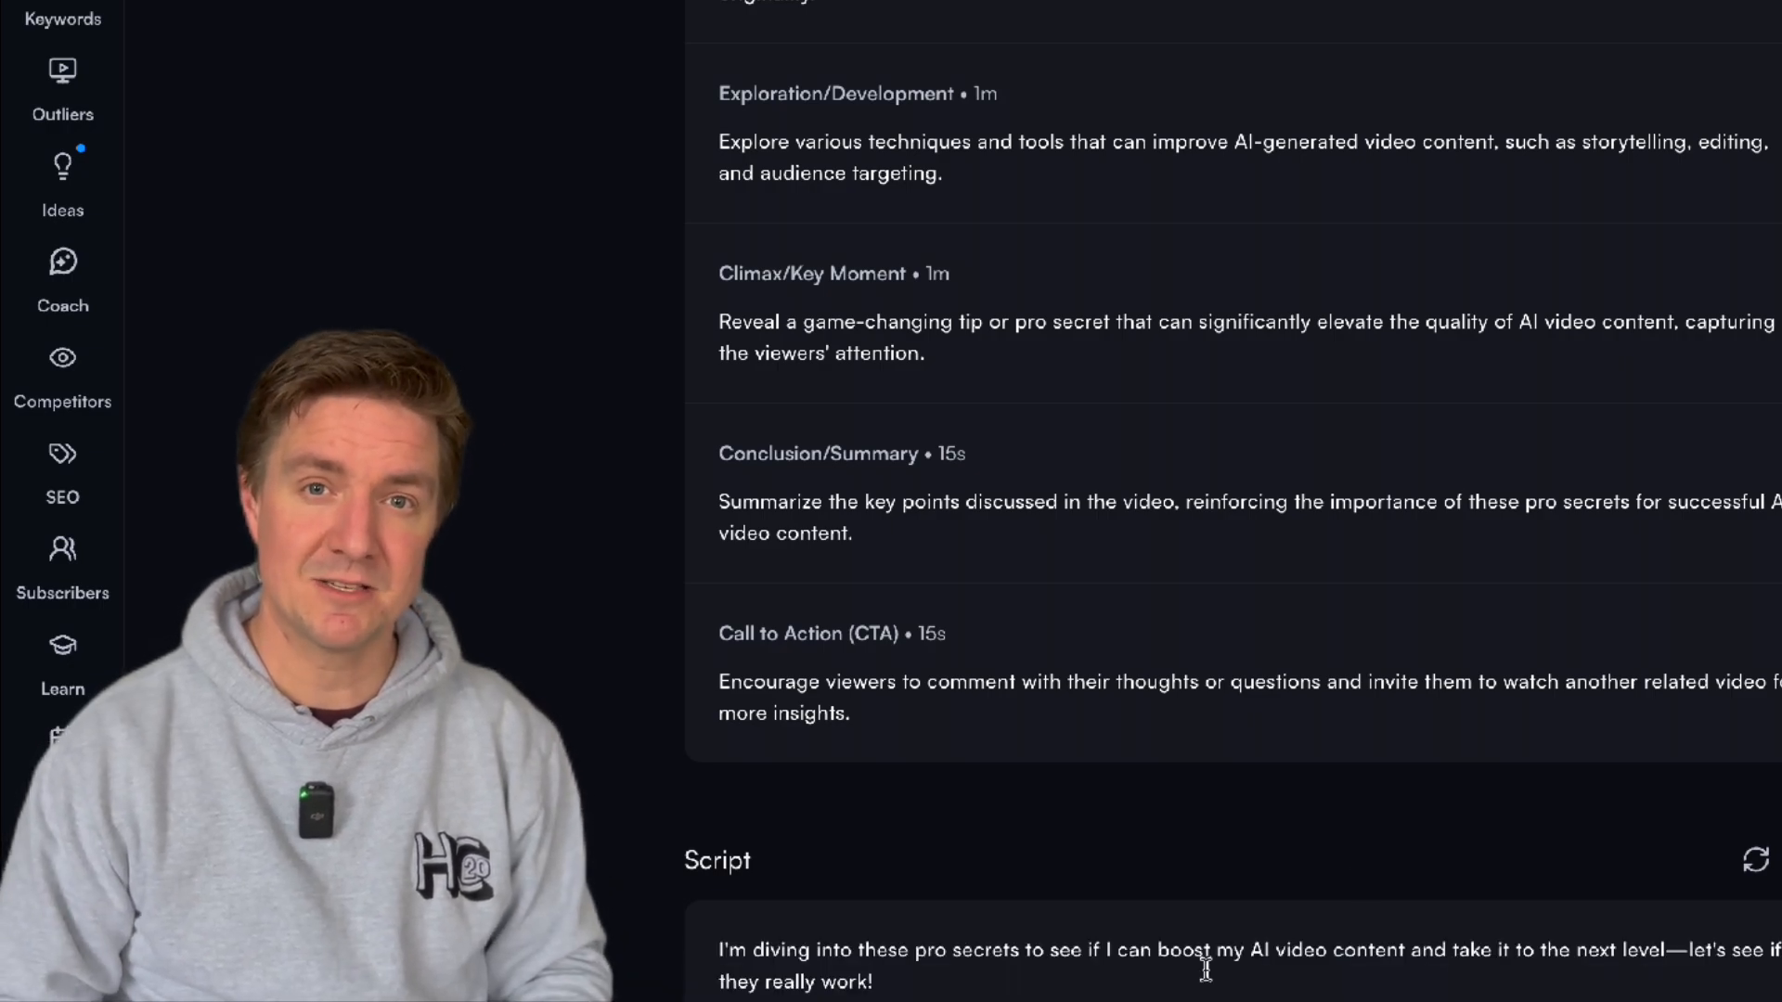
{"action": "scroll", "coordinate": [1205, 964], "scroll_direction": "down", "scroll_amount": 3}
{"action": "scroll", "coordinate": [1205, 965], "scroll_direction": "down", "scroll_amount": 5}
{"action": "scroll", "coordinate": [1205, 965], "scroll_direction": "down", "scroll_amount": 5}
{"action": "scroll", "coordinate": [1205, 968], "scroll_direction": "down", "scroll_amount": 1}
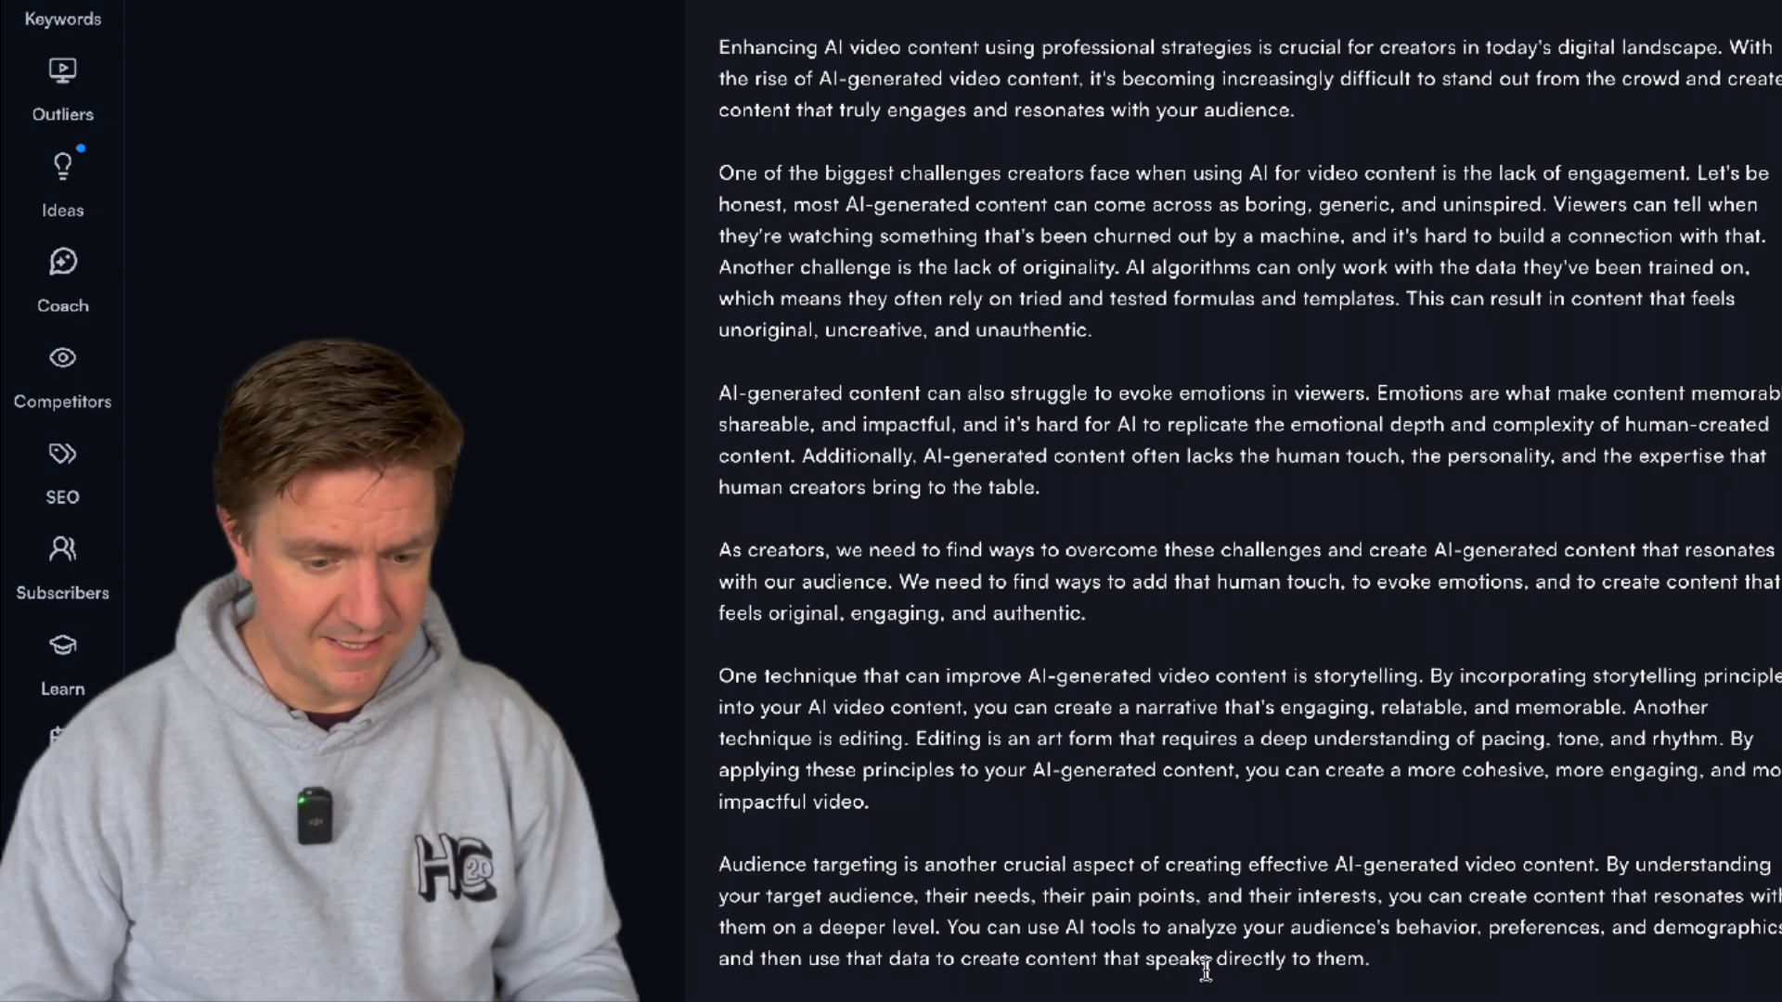
{"action": "scroll", "coordinate": [1207, 968], "scroll_direction": "down", "scroll_amount": 1}
{"action": "scroll", "coordinate": [1032, 417], "scroll_direction": "down", "scroll_amount": 10}
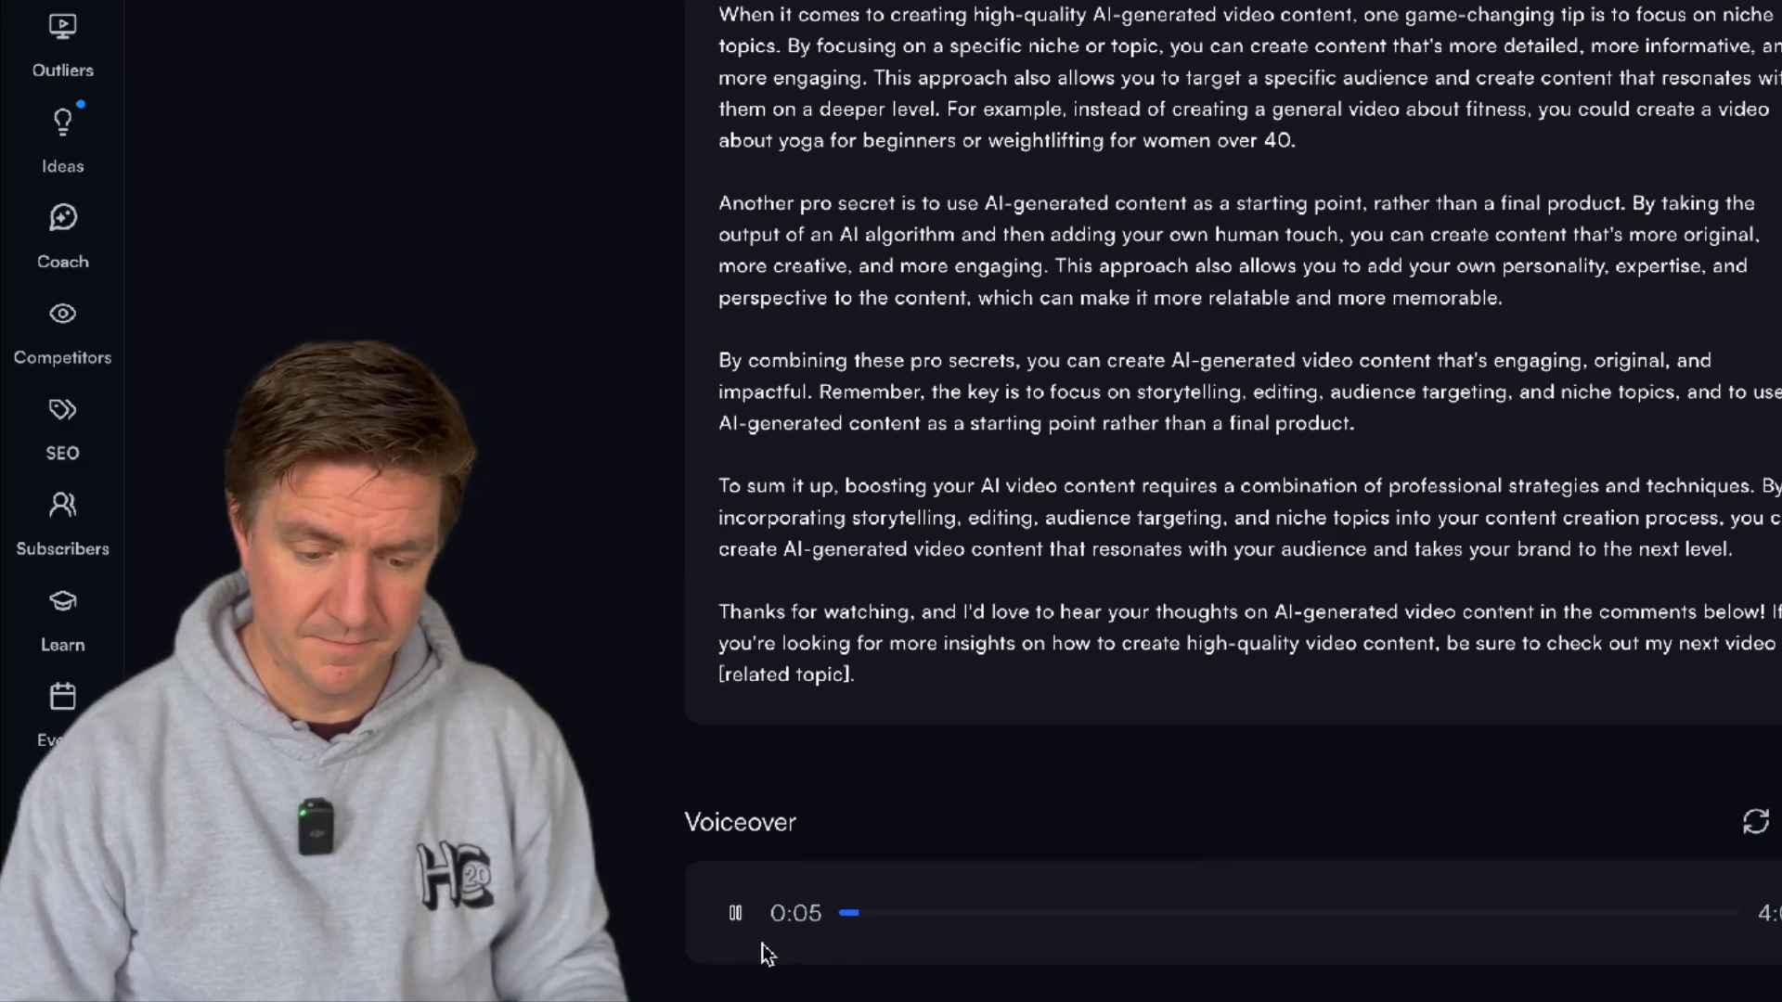
Pause the voiceover preview at 0:07.
{"action": "left_click", "coordinate": [742, 931]}
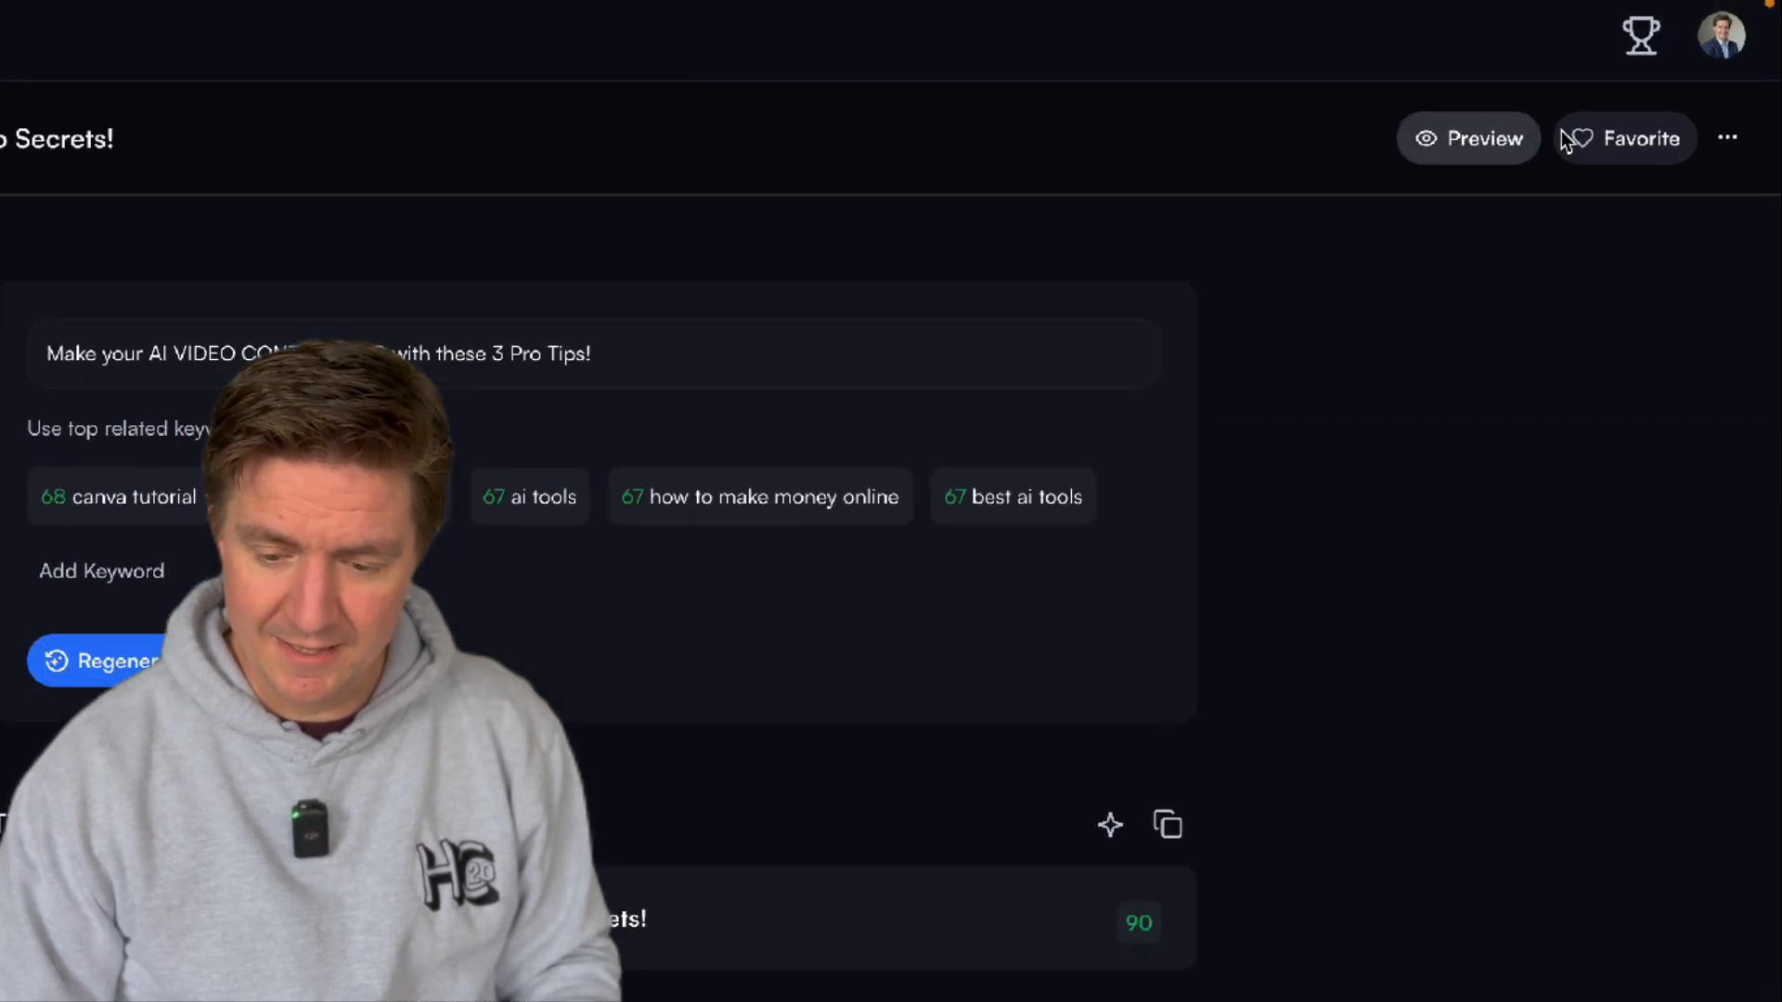
Save the generated video plan as a favourite in vidIQ.
{"action": "left_click", "coordinate": [1592, 180]}
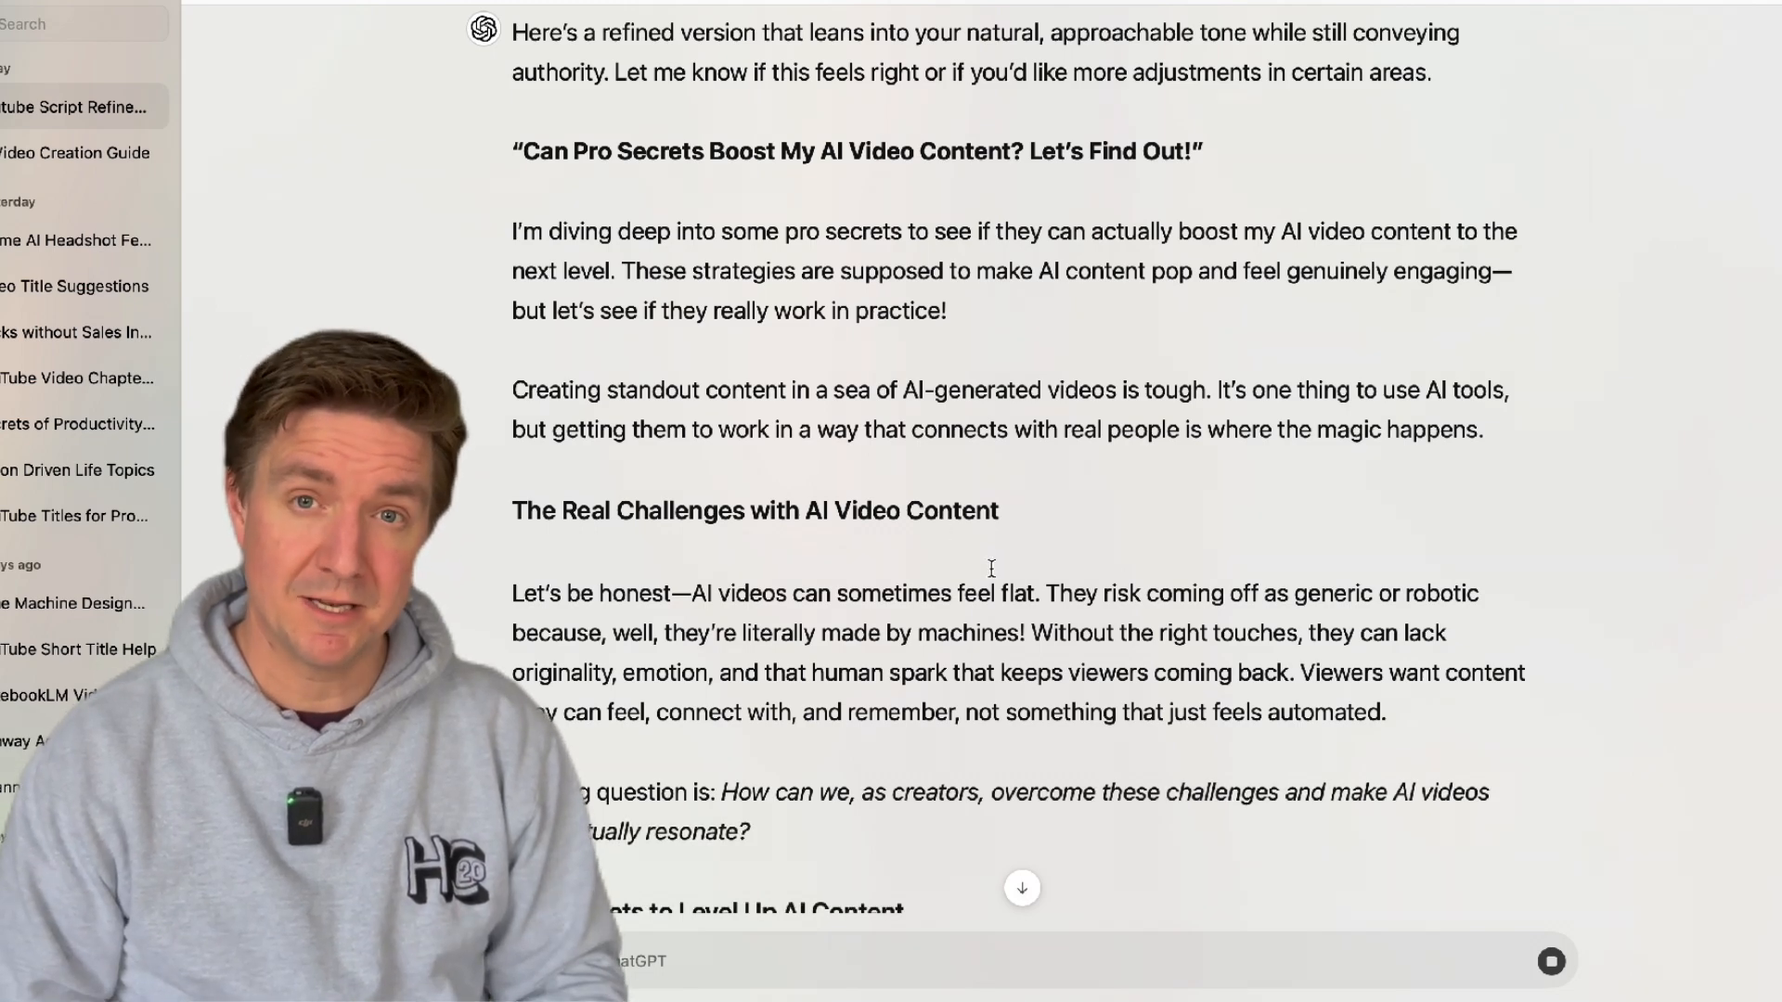
{"action": "scroll", "coordinate": [1042, 351], "scroll_direction": "up", "scroll_amount": 5}
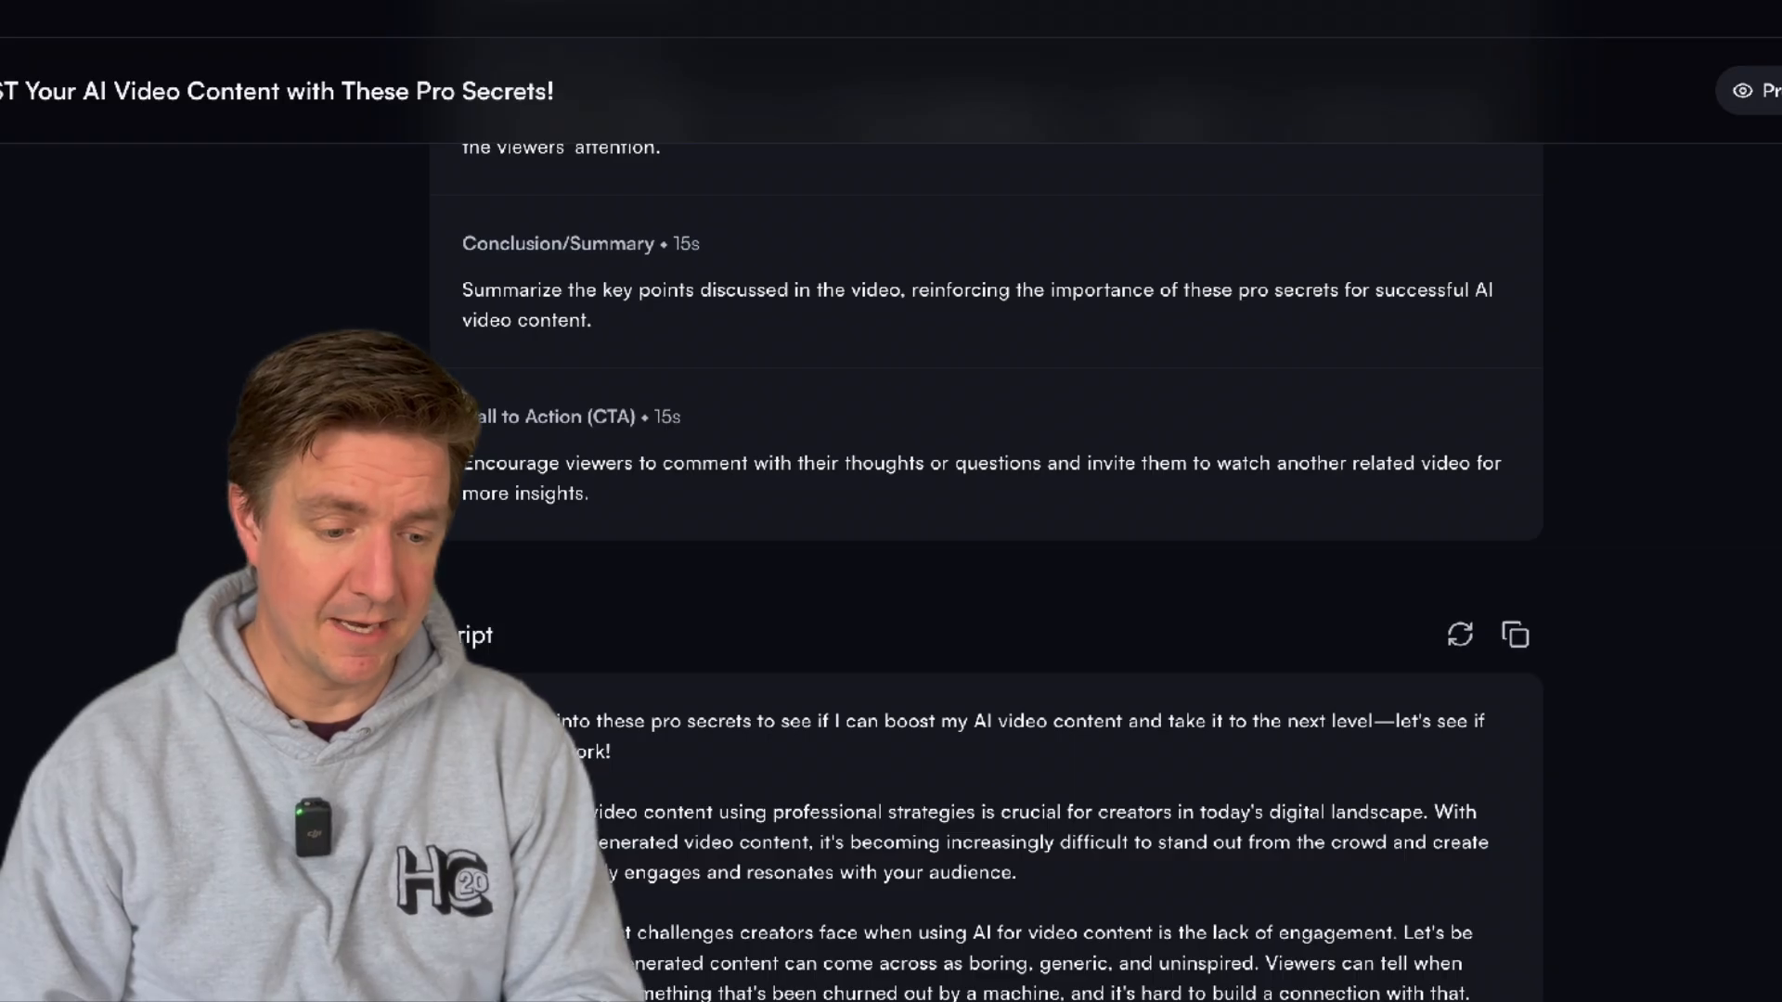
{"action": "scroll", "coordinate": [976, 557], "scroll_direction": "down", "scroll_amount": 2}
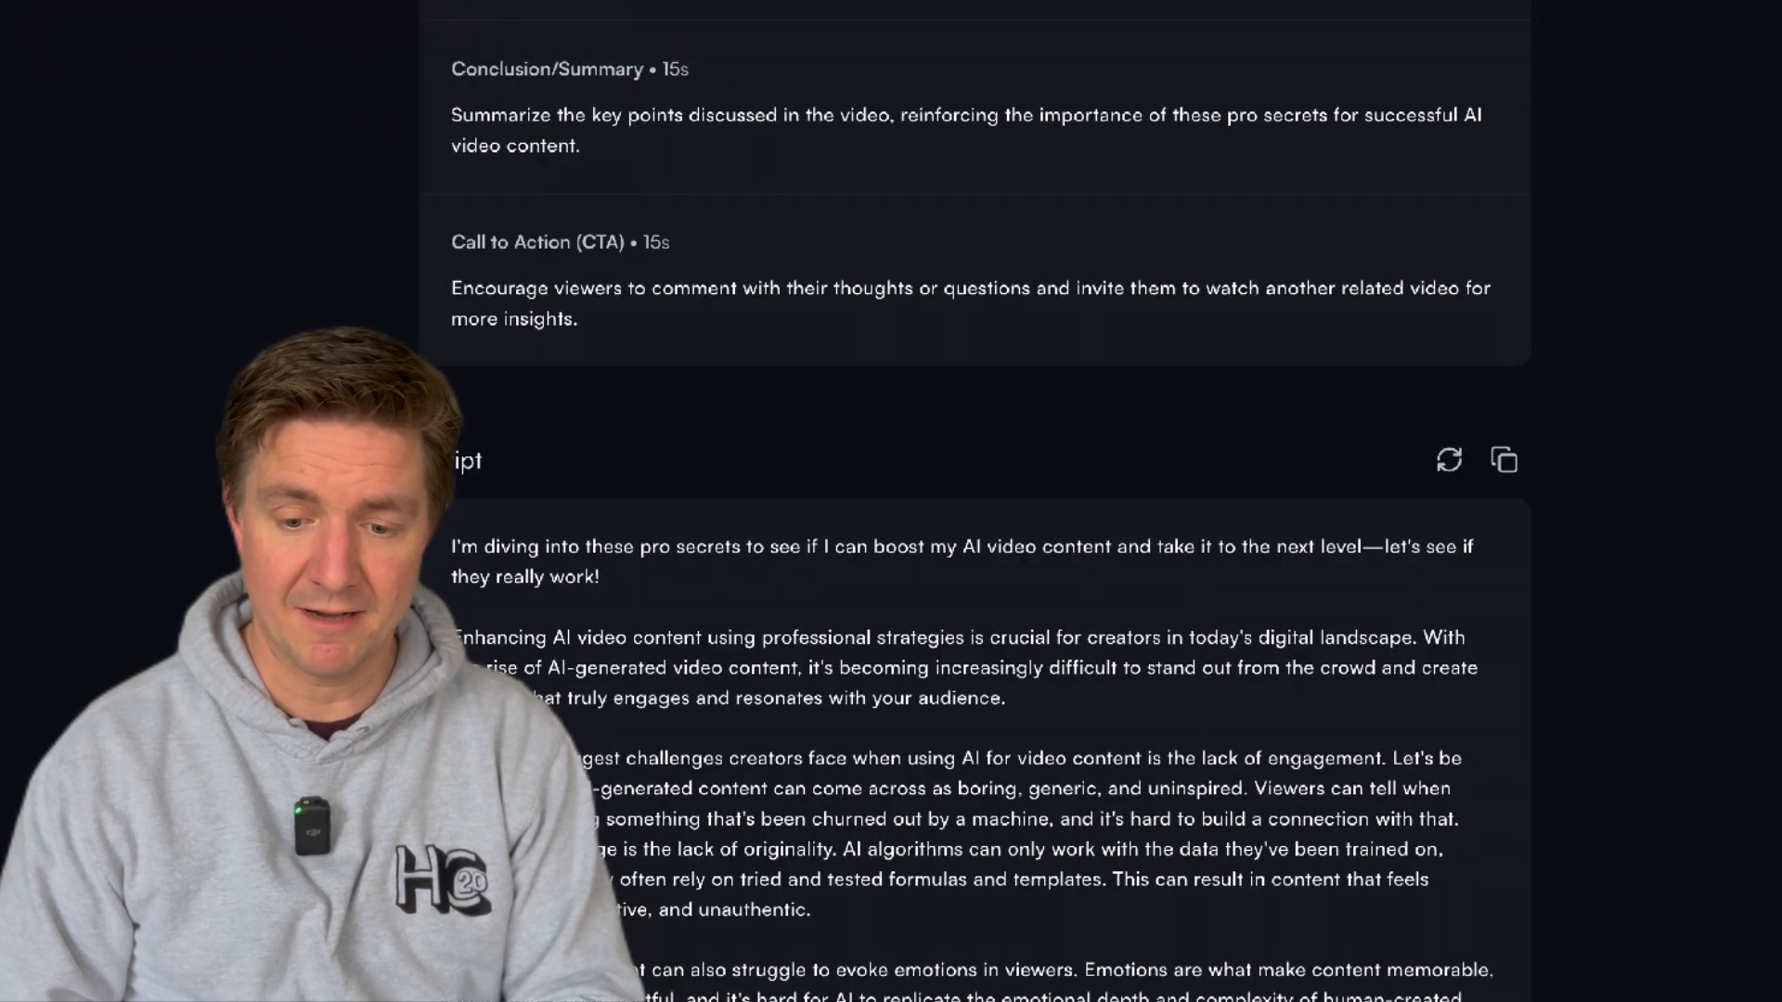
Move to the ElevenLabs text-to-speech tab and replace its text with the copied voiceover sentence.
{"action": "key", "text": "ctrl+t"}
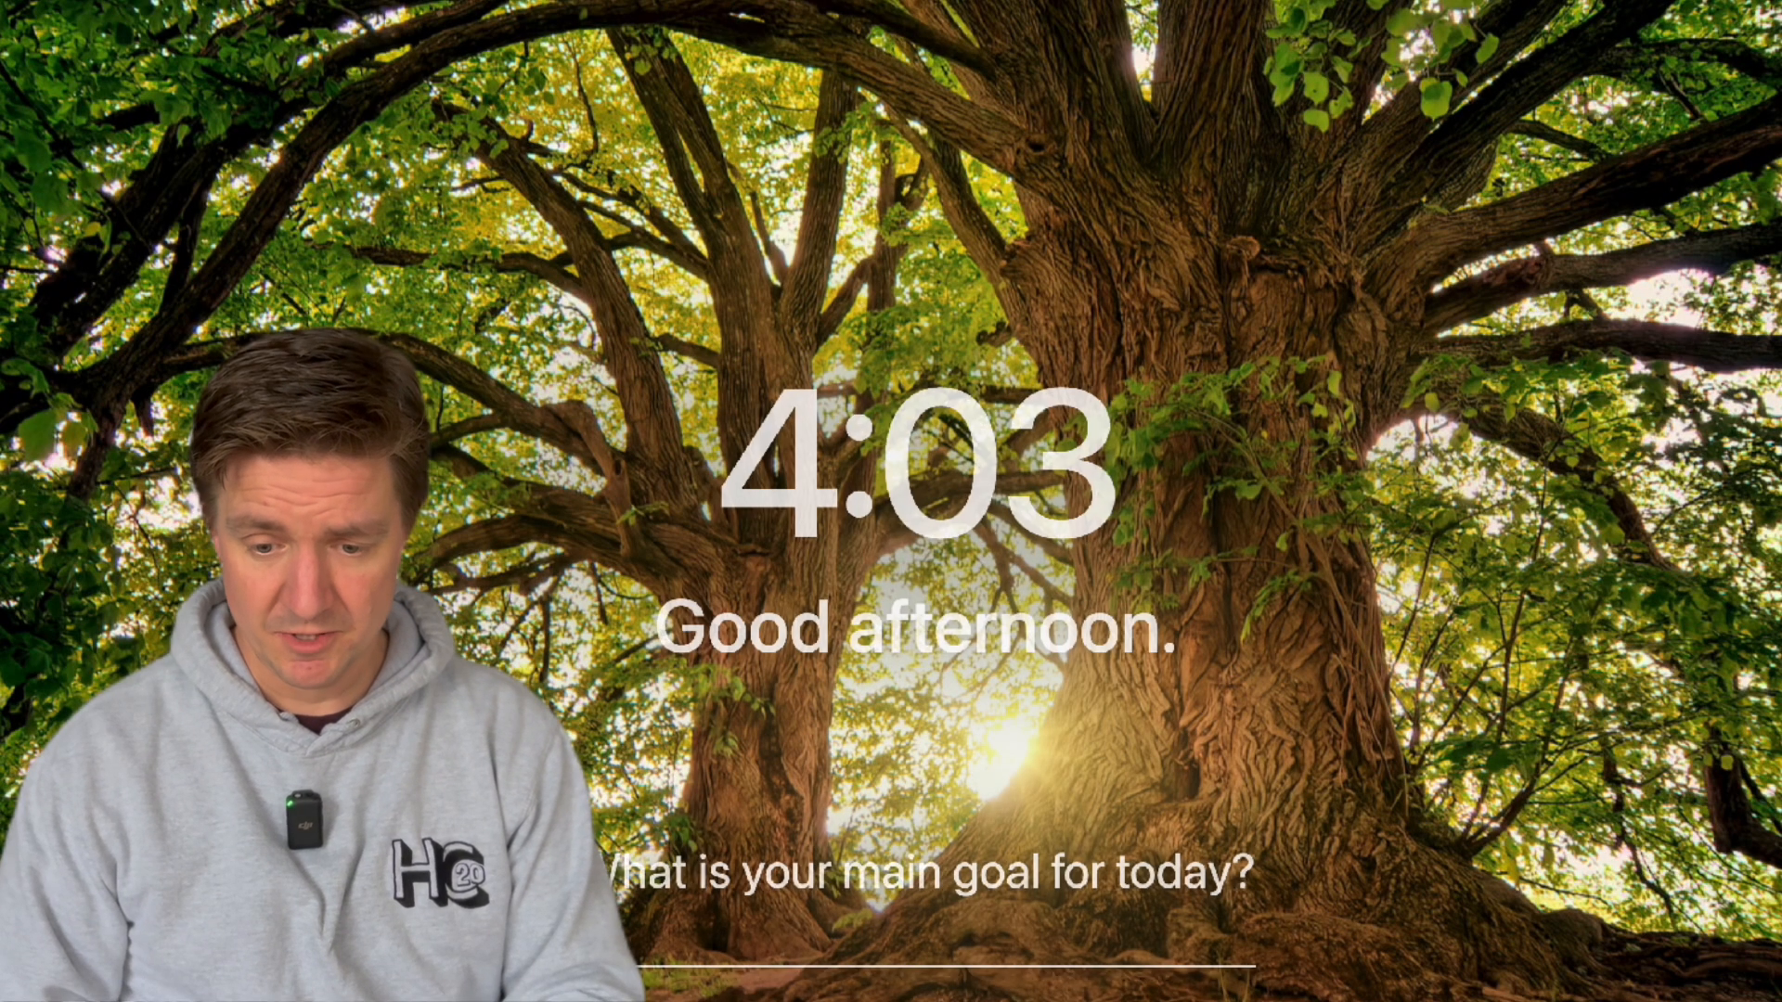
{"action": "key", "text": "ctrl+Tab"}
{"action": "key", "text": "ctrl+a"}
{"action": "type", "text": "This tool makes voiceovers simple and personal, whether you want to add character or consistency to your videos."}
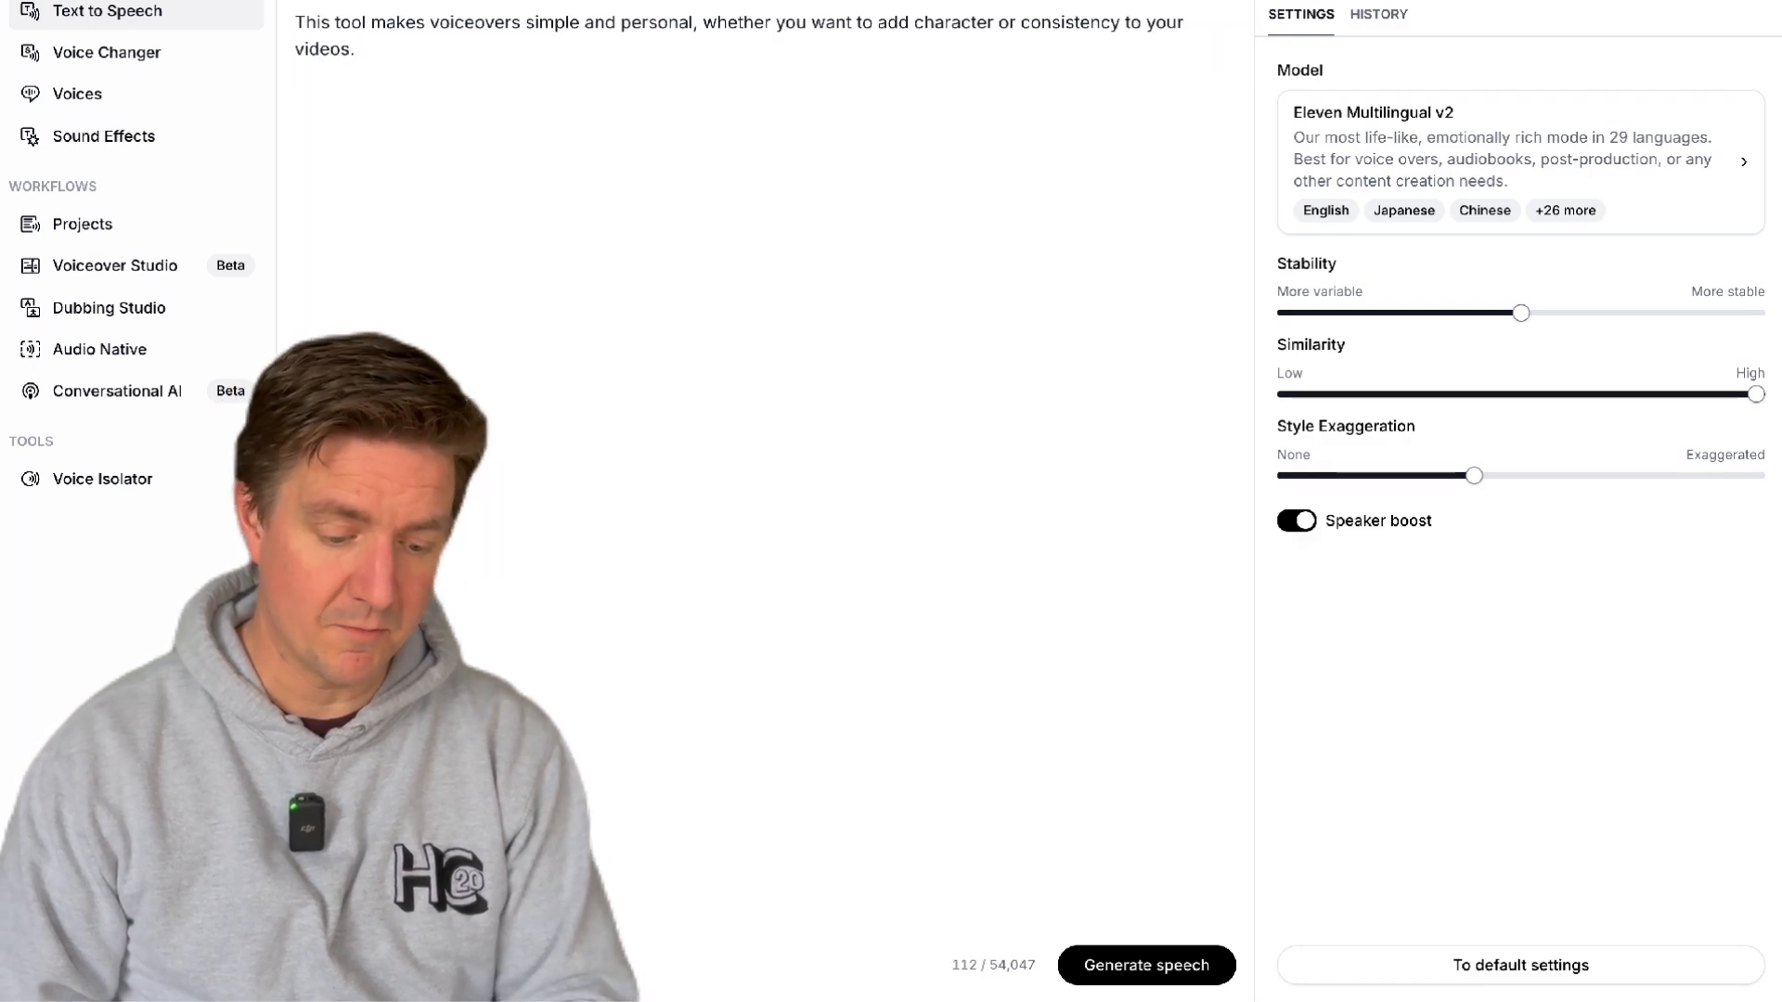
Check the voice picker and generate speech for the entered voiceover sentence.
{"action": "left_click", "coordinate": [696, 913]}
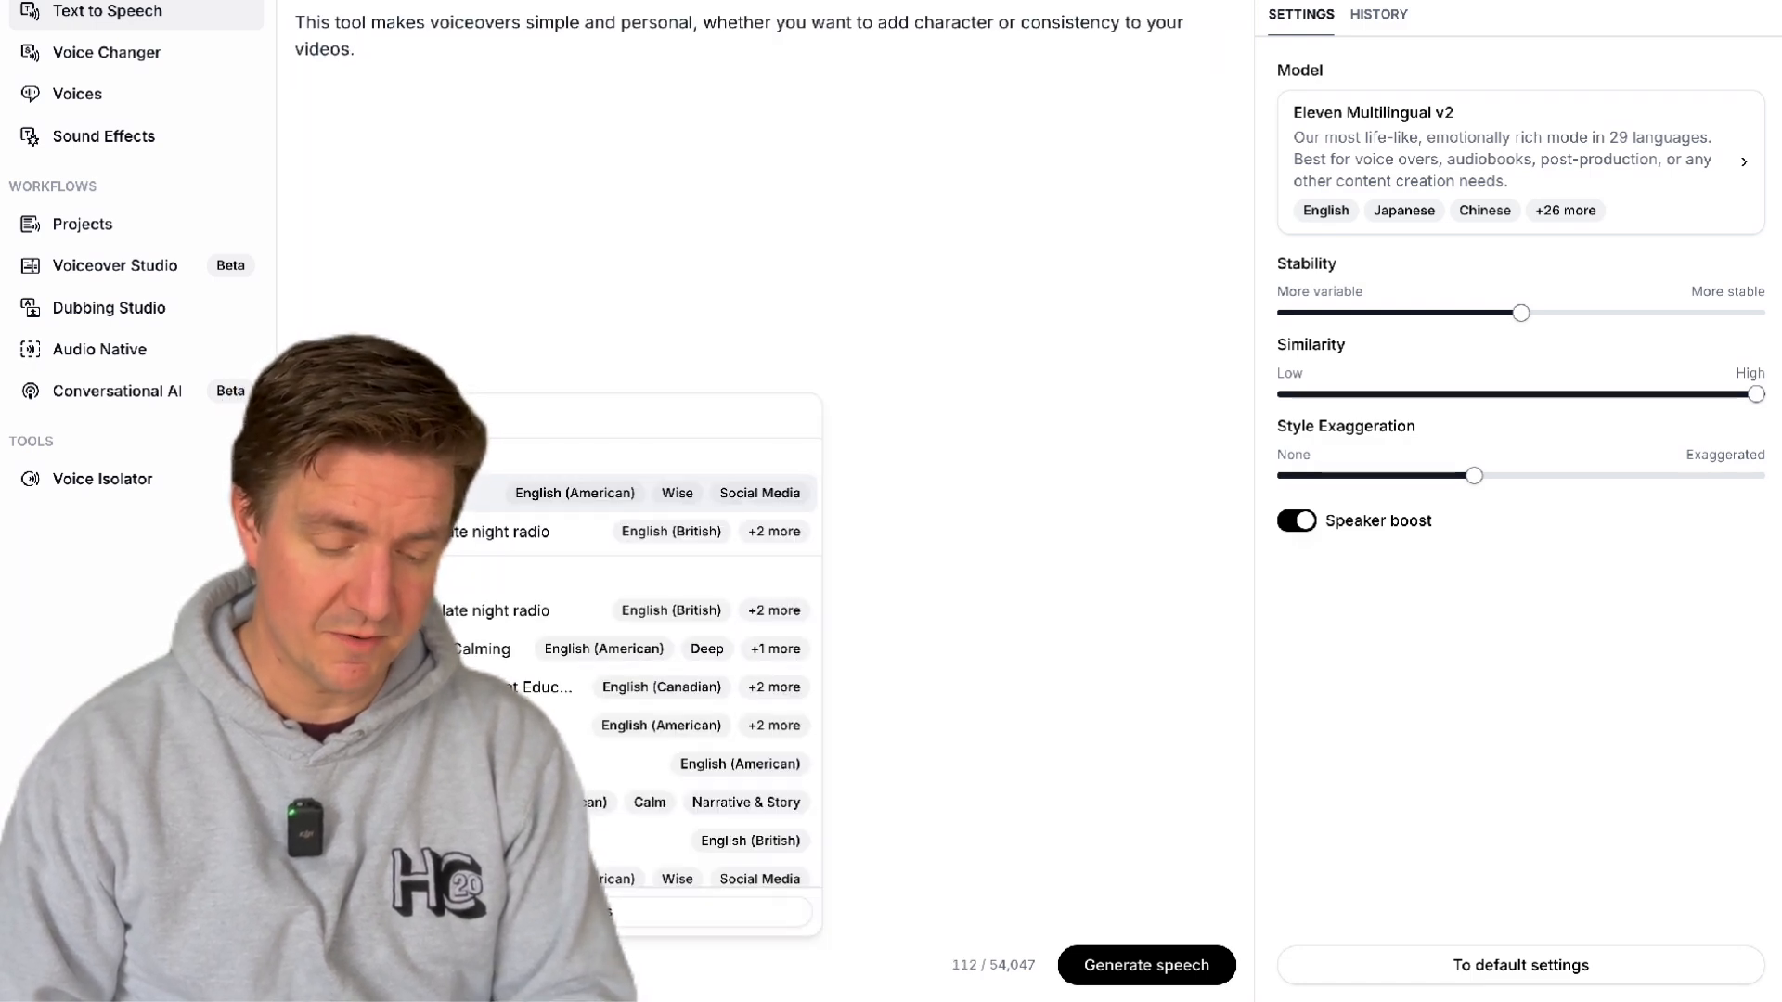
{"action": "left_click", "coordinate": [1016, 710]}
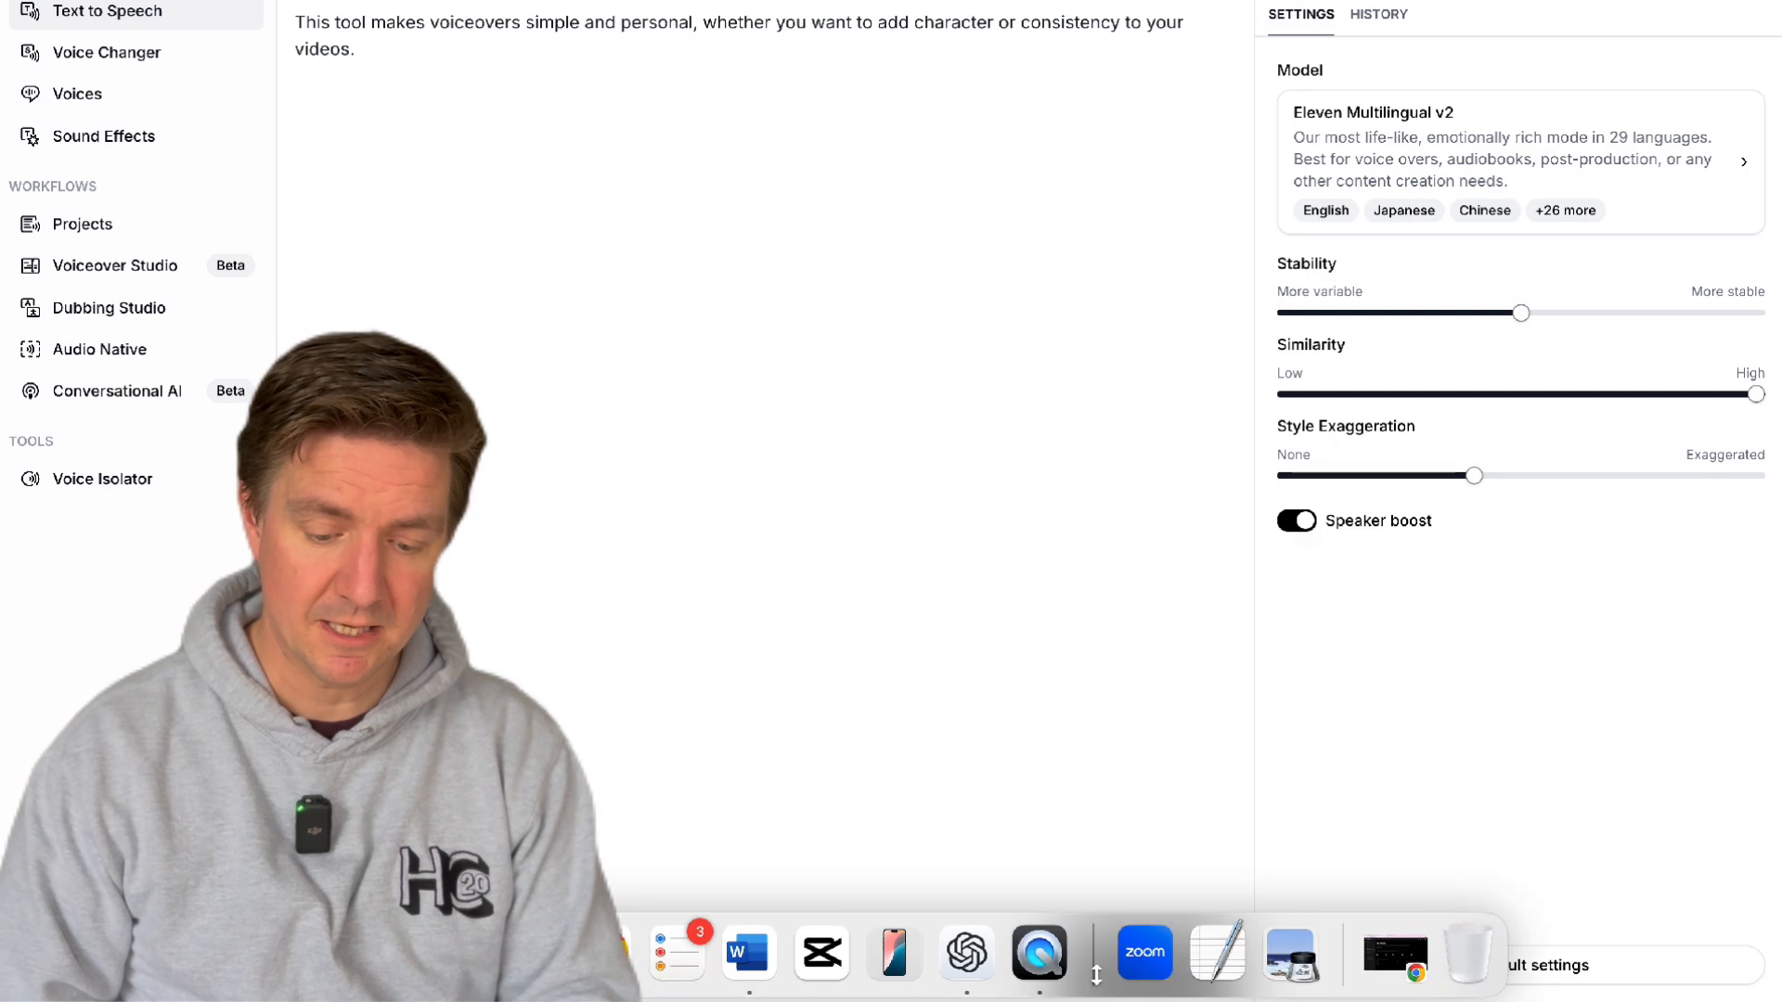
{"action": "left_click", "coordinate": [1145, 965]}
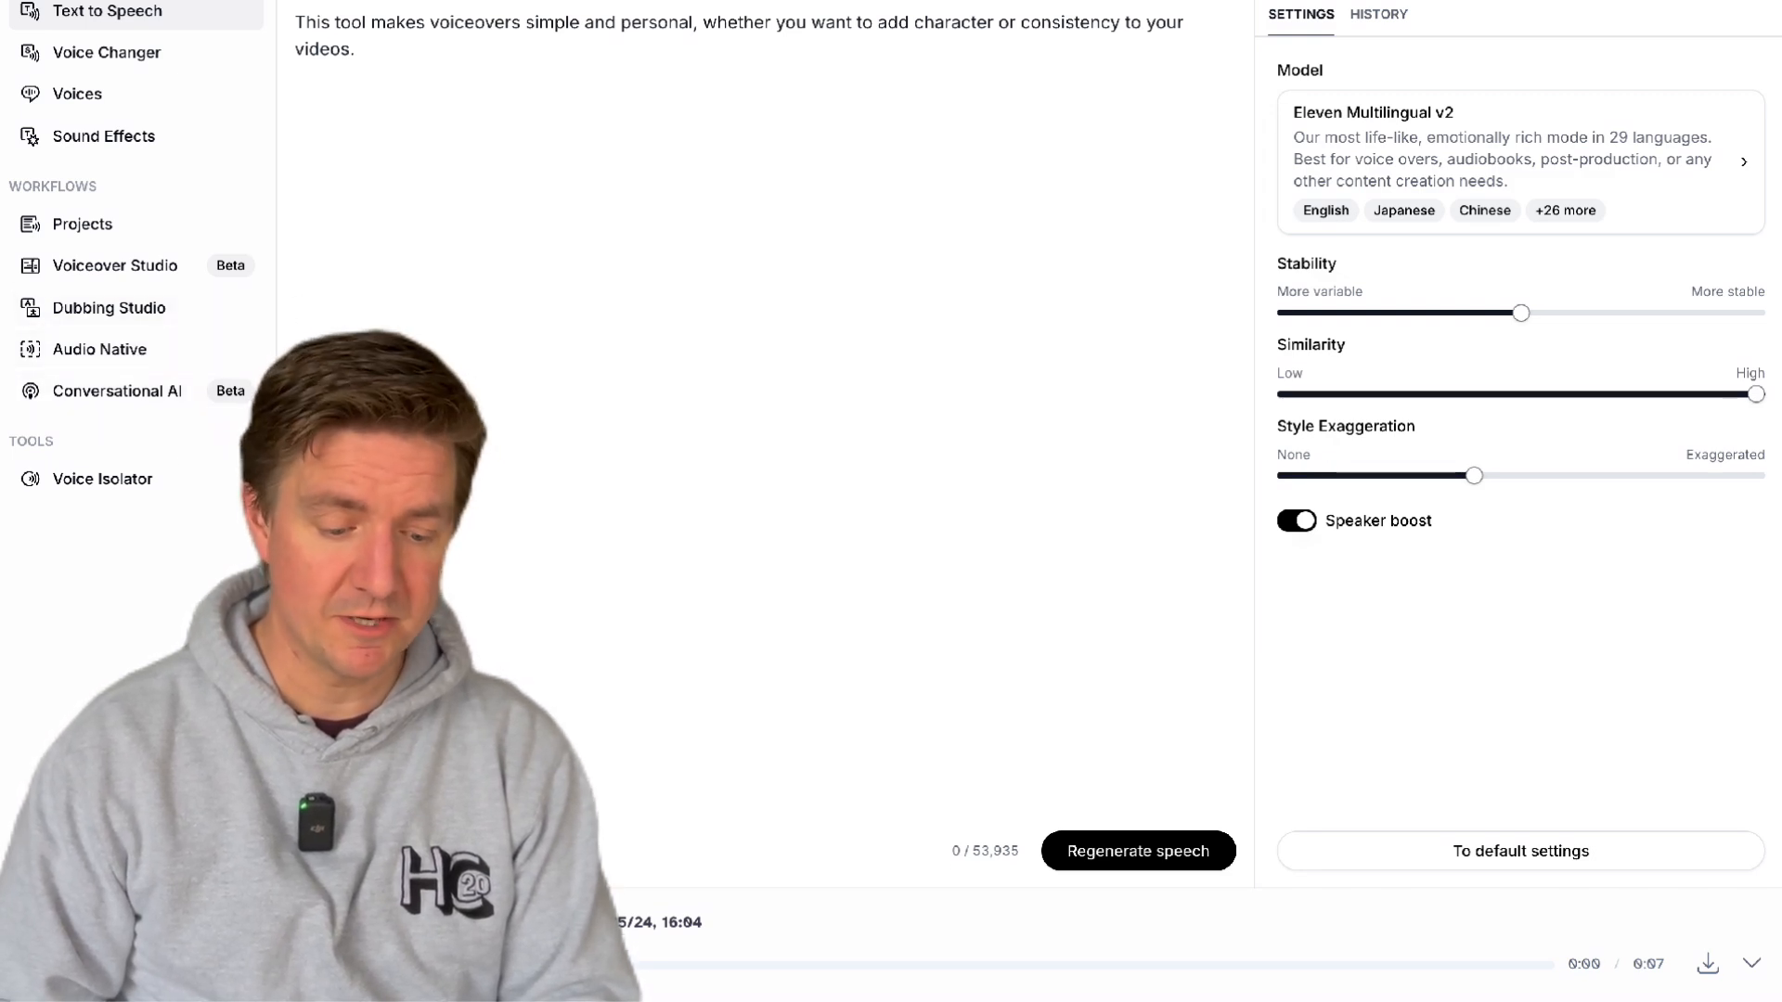
{"action": "left_click", "coordinate": [557, 265]}
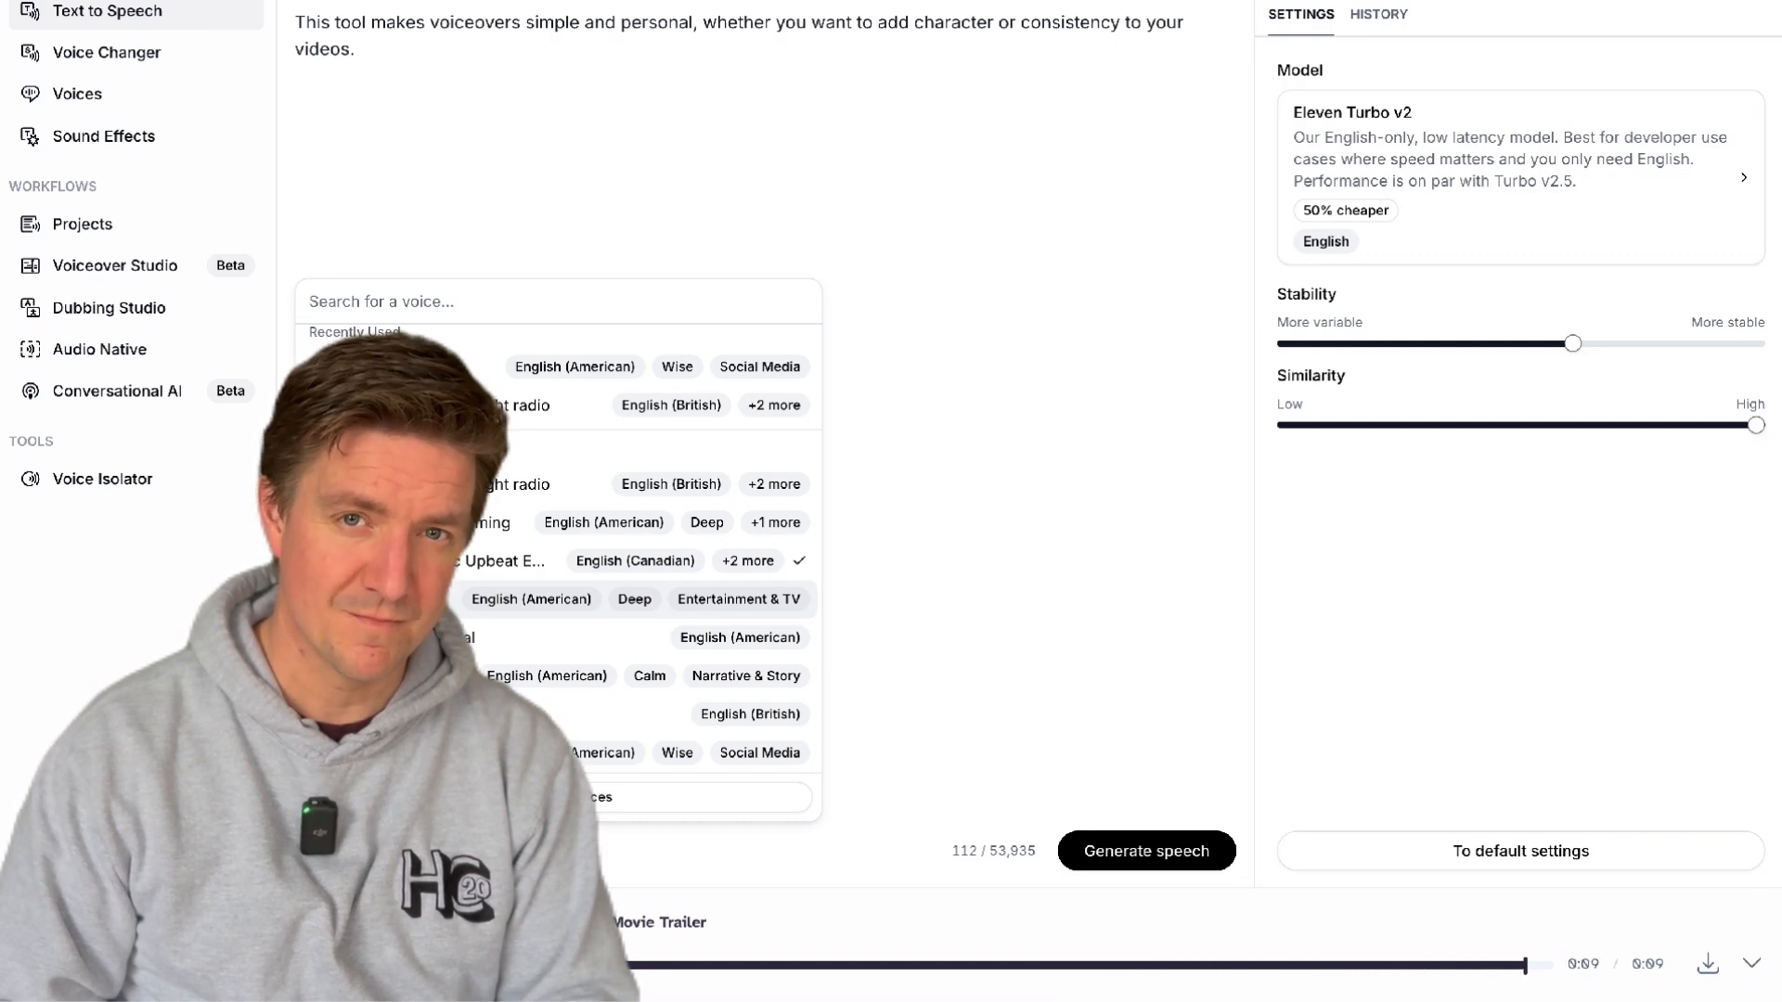
{"action": "left_click", "coordinate": [577, 266]}
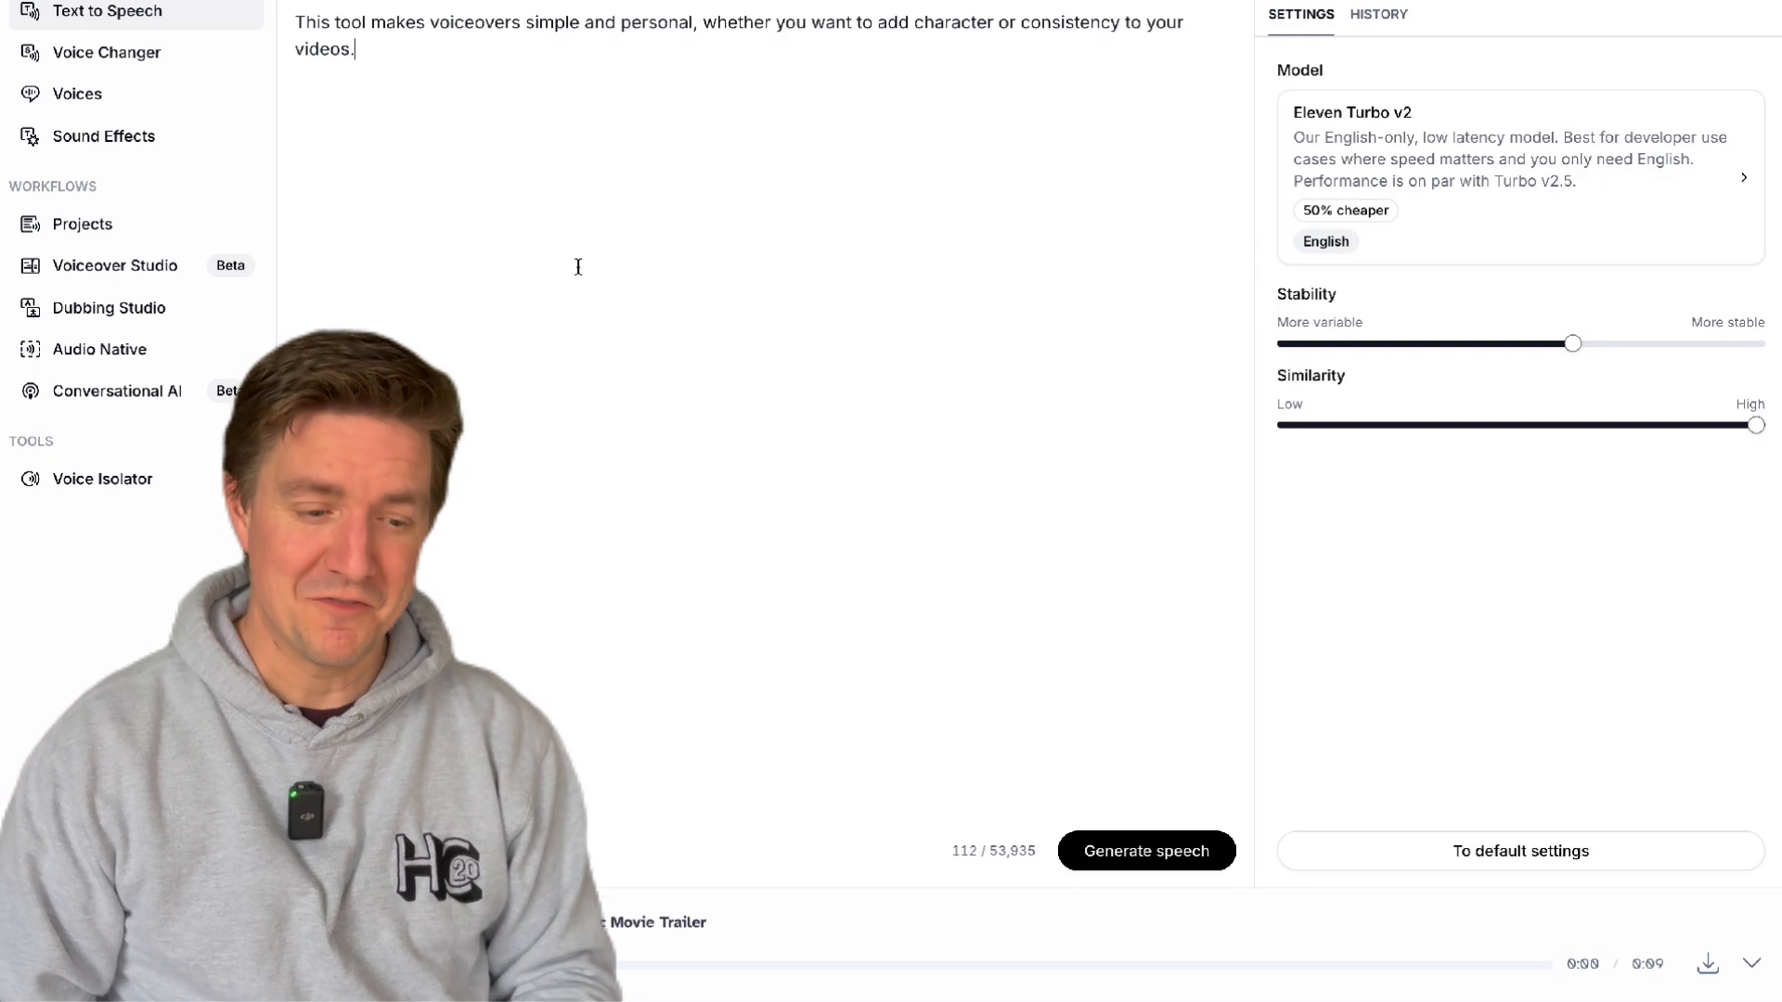
Replace the Sound Effects prompt with 'cinematic explosion', adjust settings and generate the effects.
{"action": "left_click", "coordinate": [131, 144]}
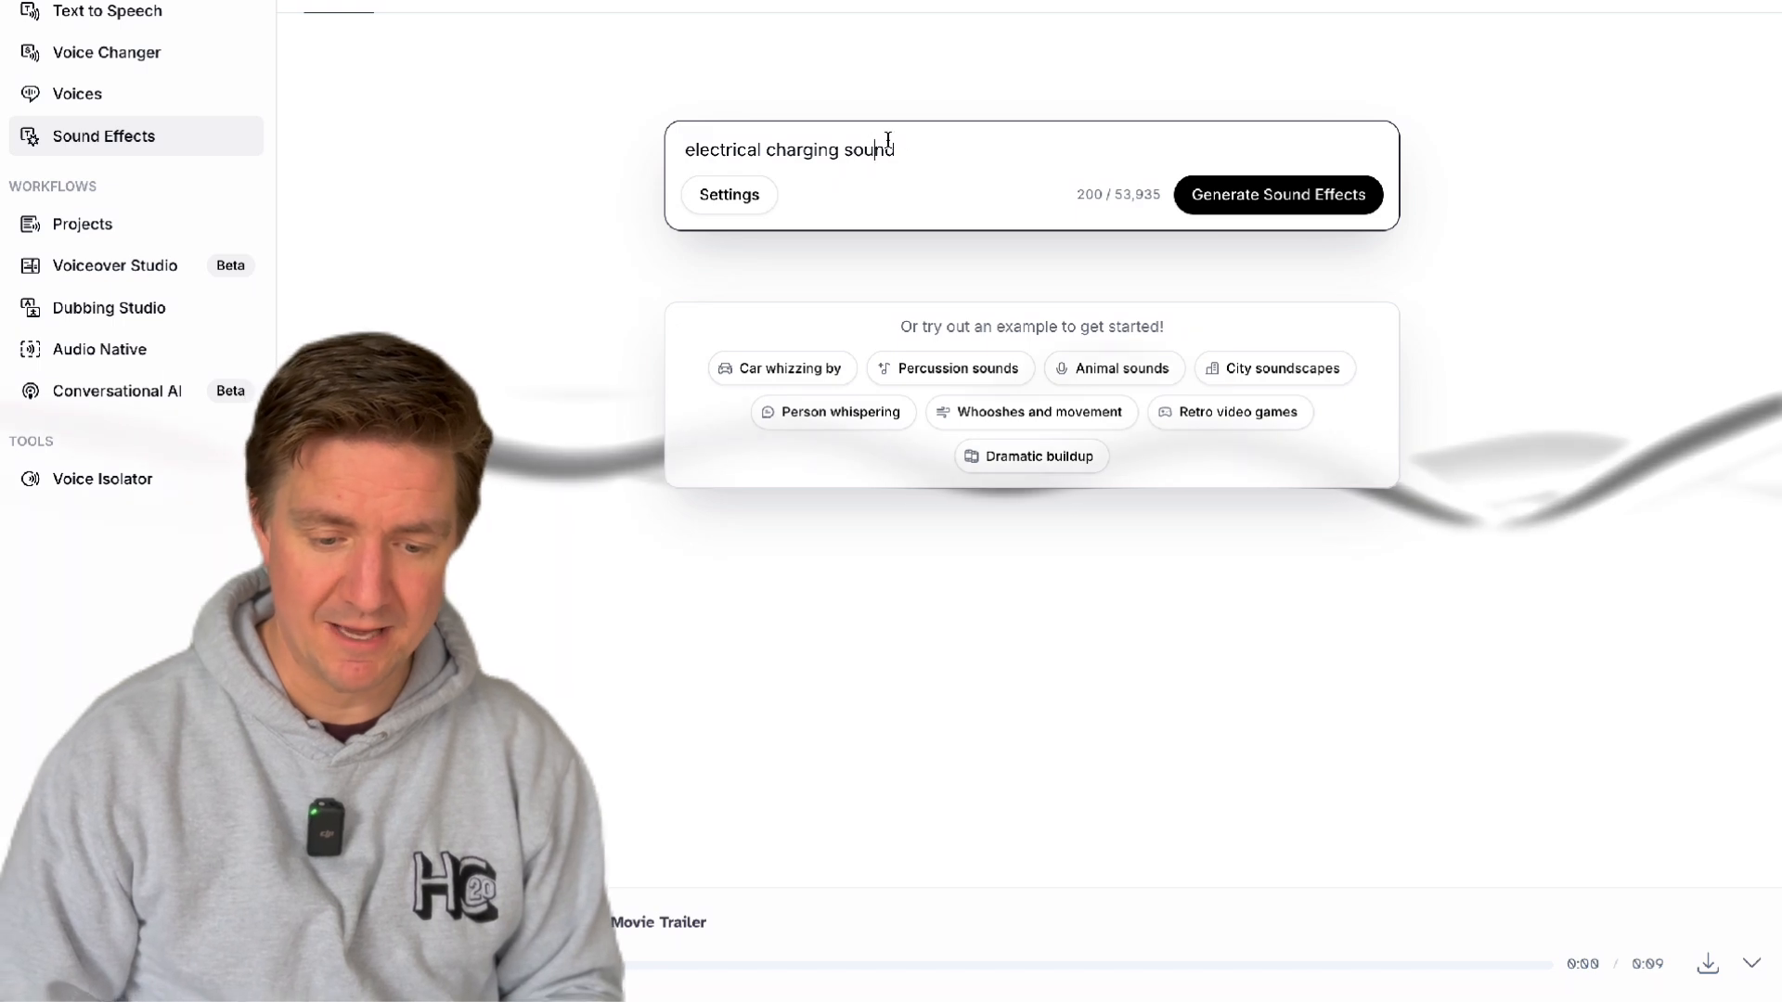
{"action": "left_click_drag", "start_coordinate": [912, 150], "coordinate": [674, 154]}
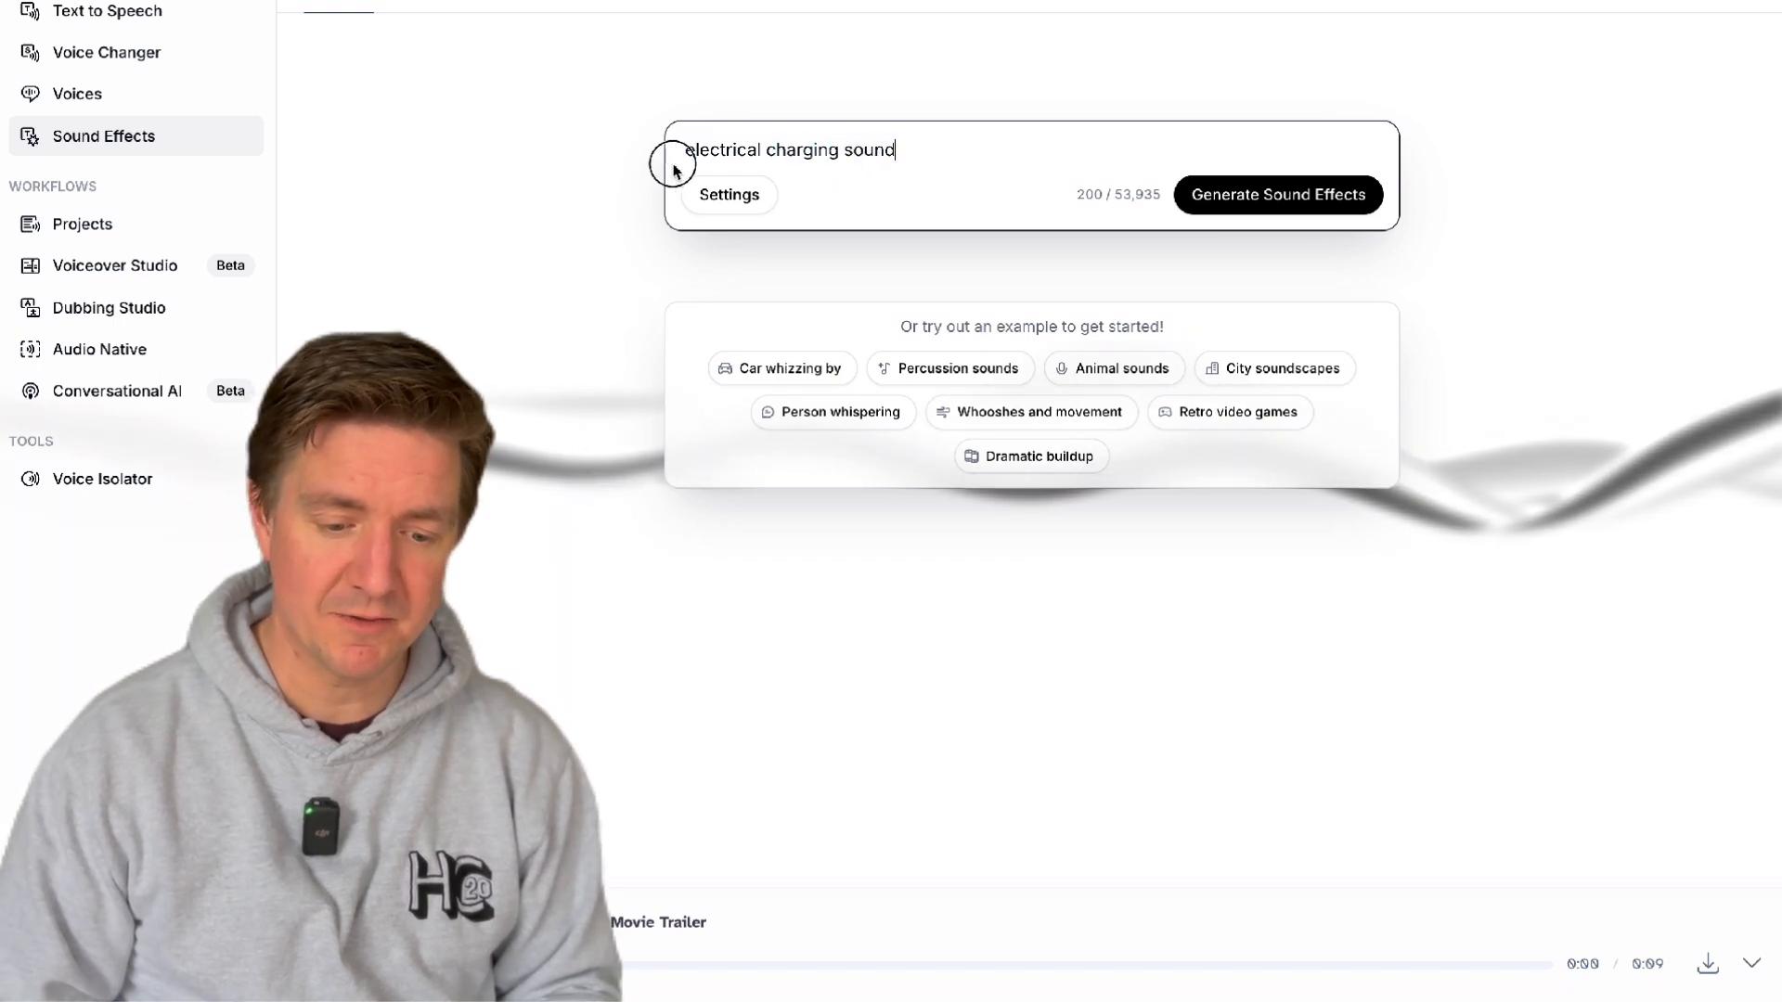
{"action": "type", "text": "d"}
{"action": "key", "text": "BackSpace"}
{"action": "type", "text": "cinematic e"}
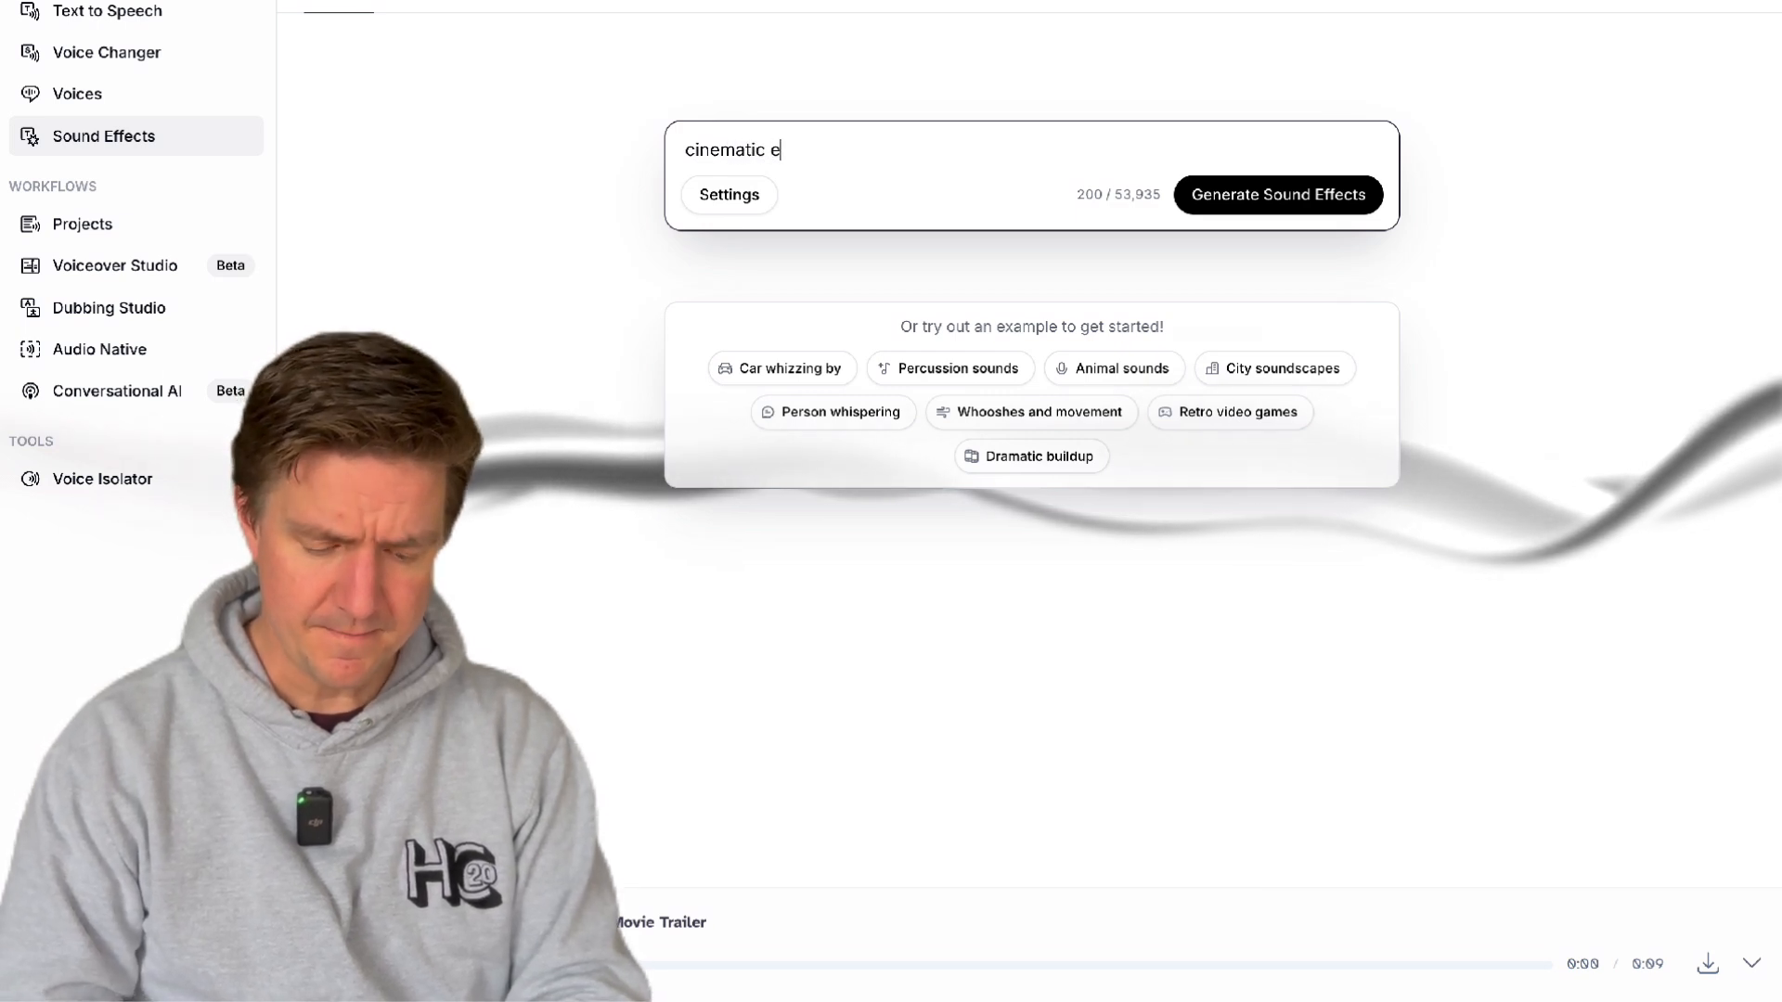
{"action": "type", "text": "xplosion"}
{"action": "left_click", "coordinate": [725, 194]}
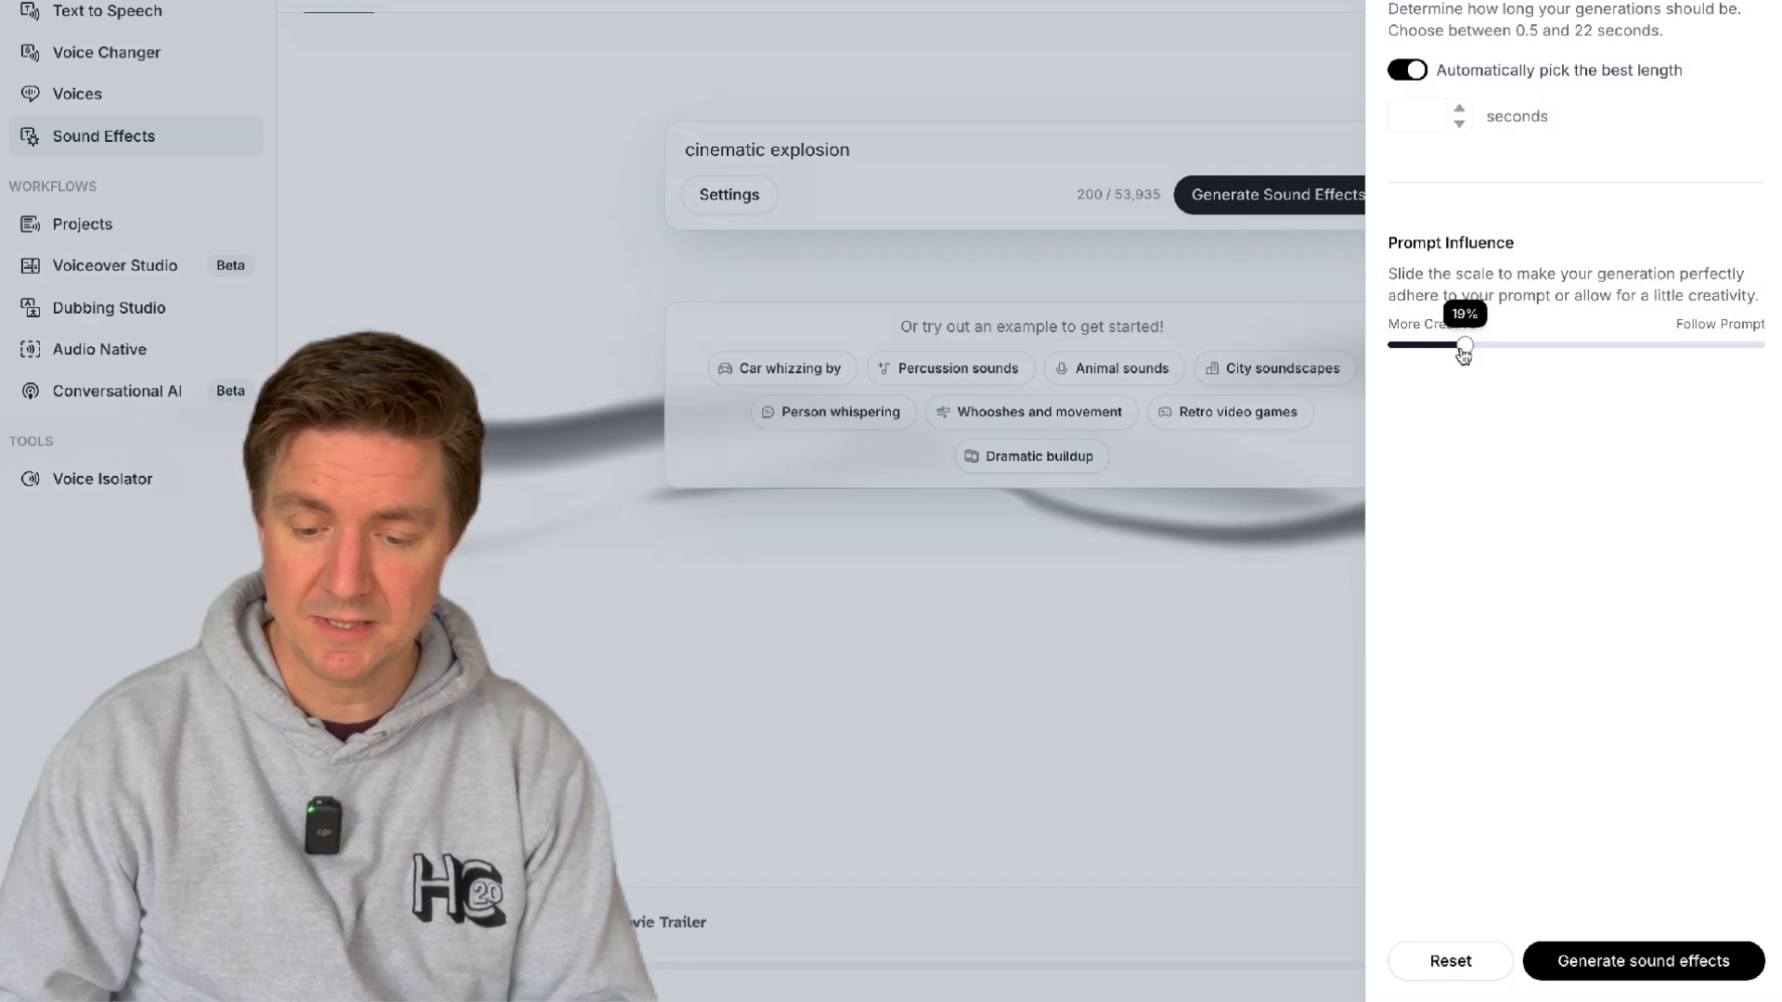
{"action": "left_click", "coordinate": [1622, 964]}
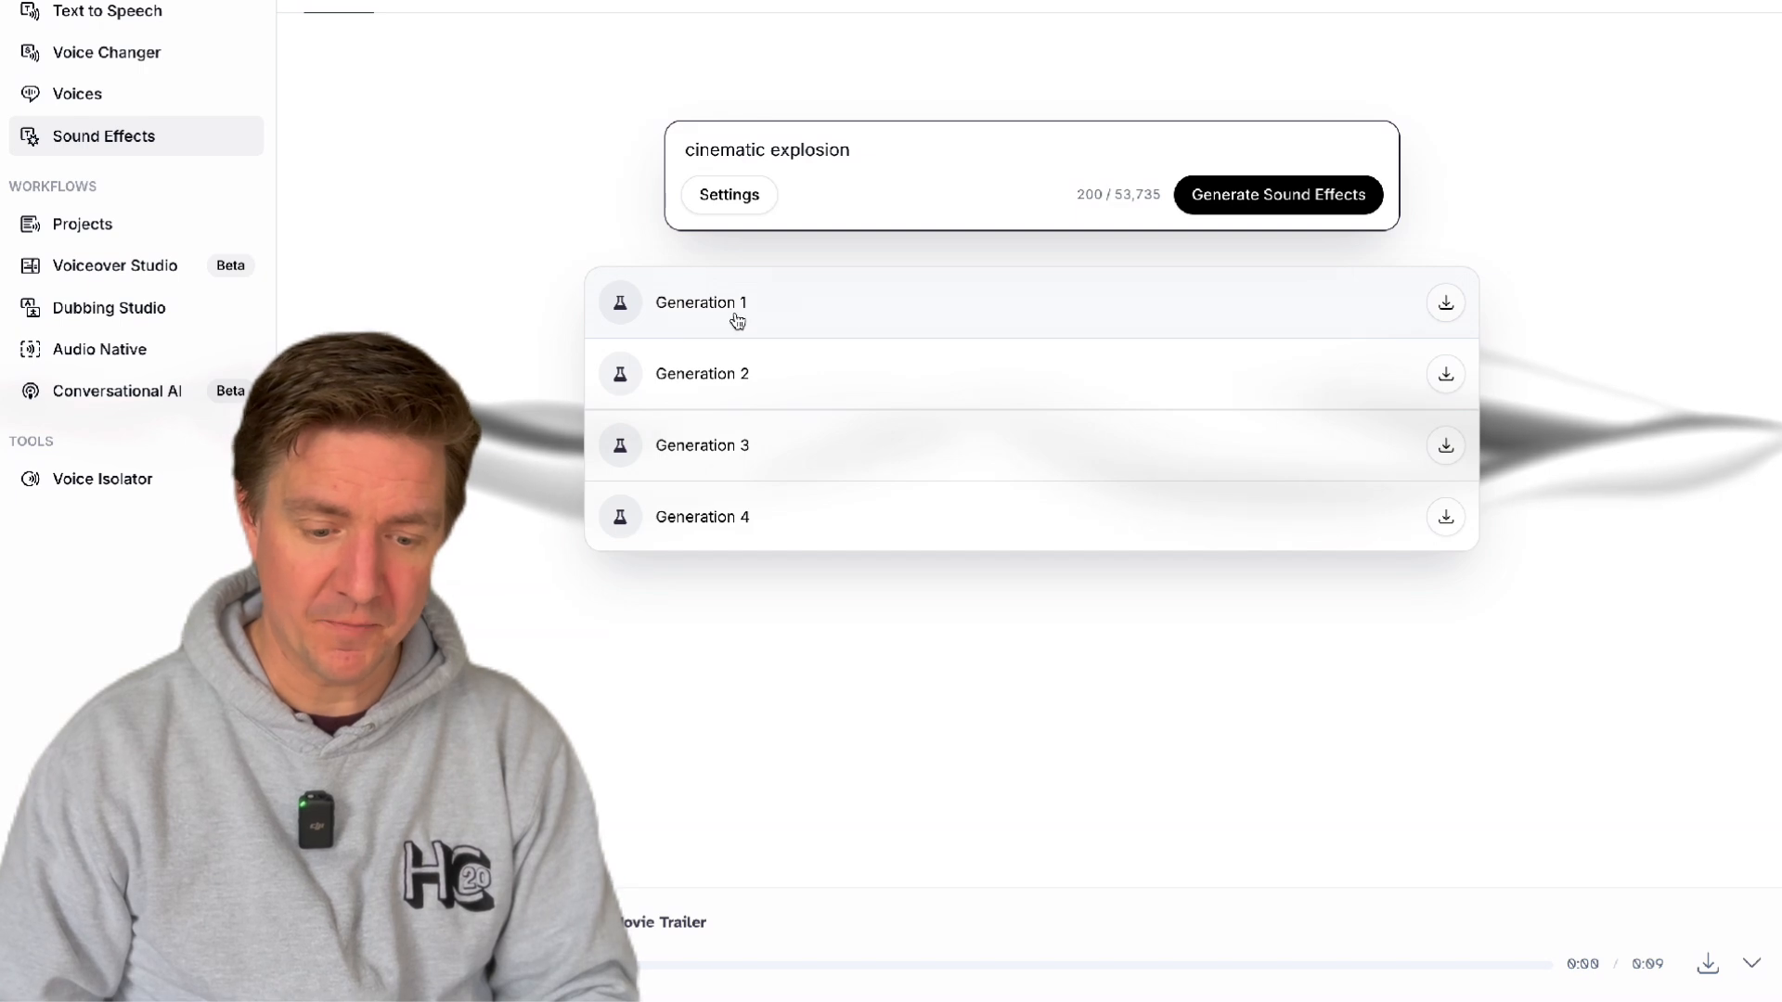
Preview the first three generated cinematic explosion sound effects.
{"action": "left_click", "coordinate": [622, 303]}
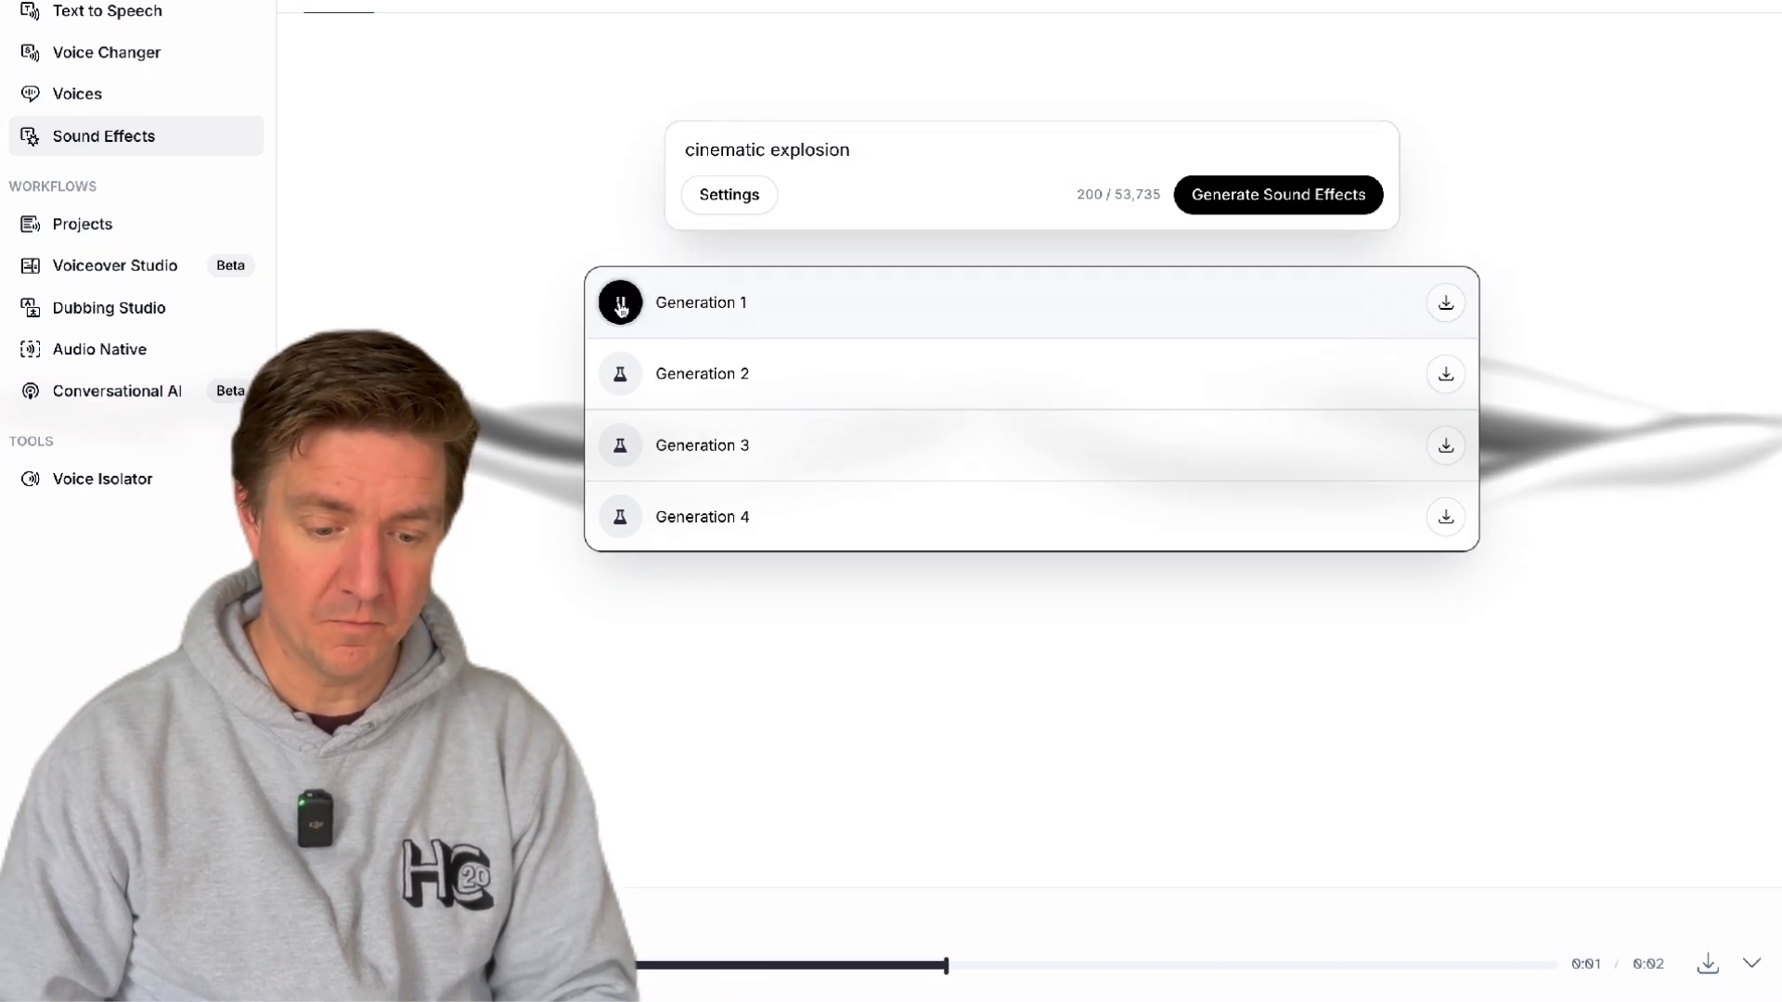
{"action": "left_click", "coordinate": [622, 373]}
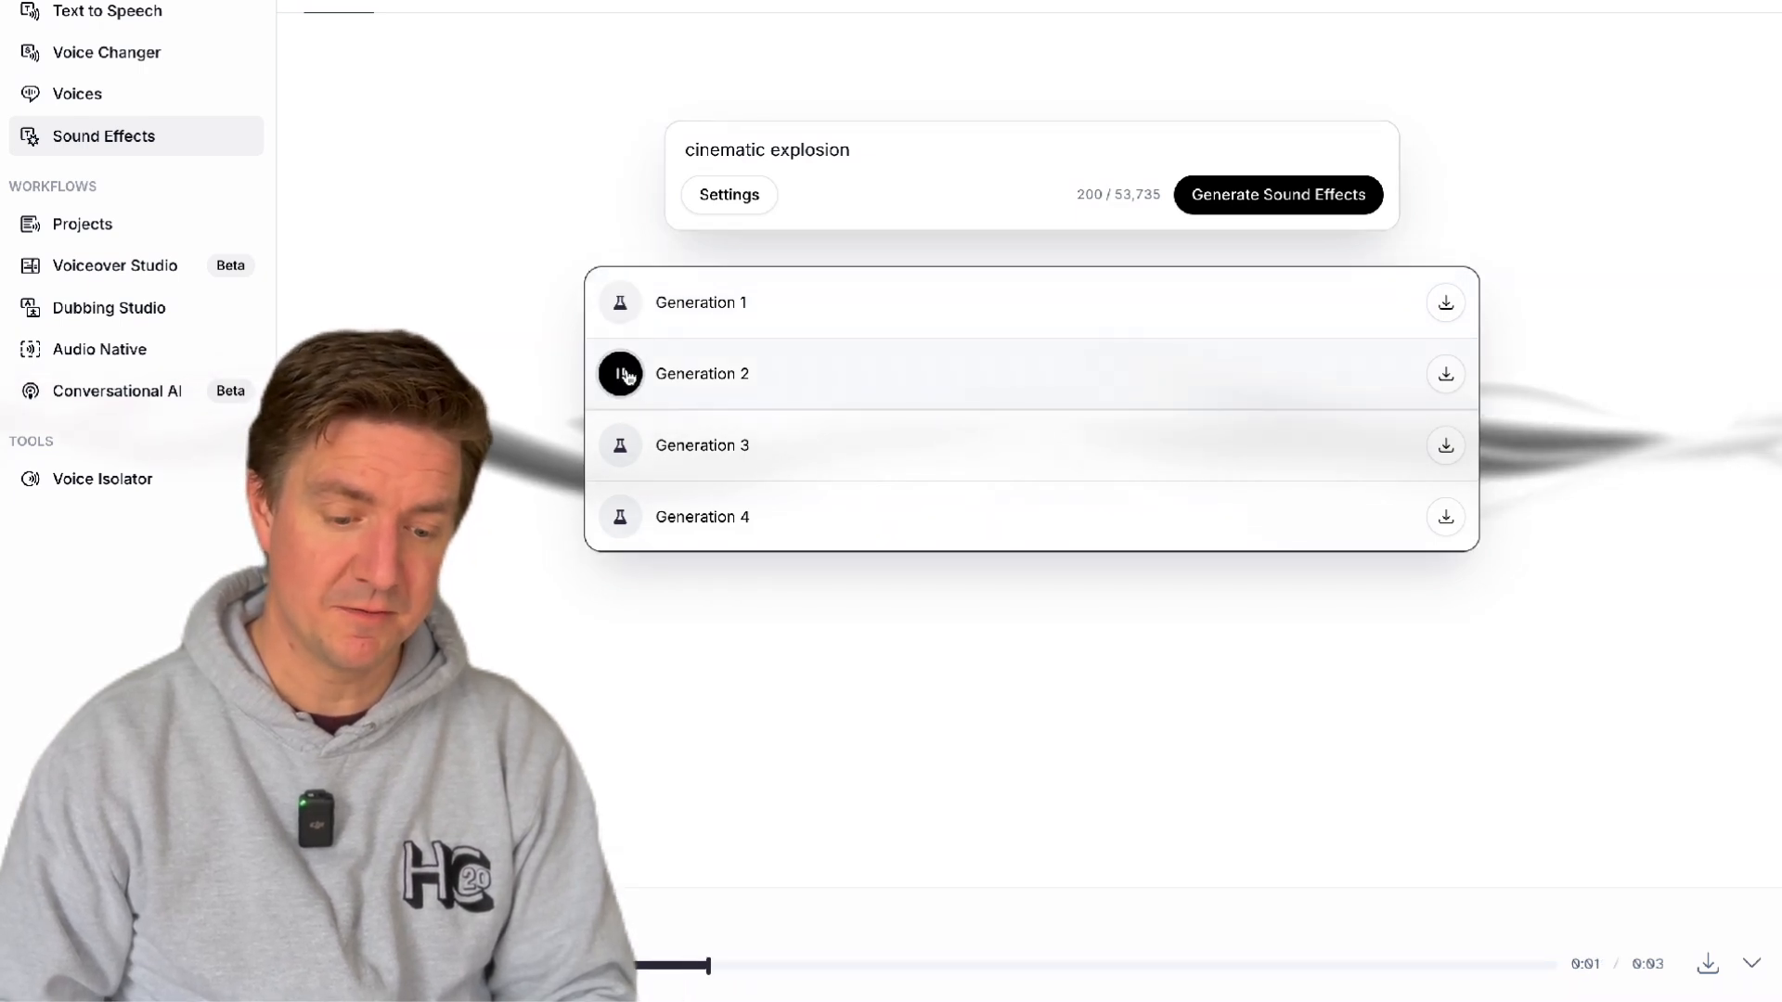
{"action": "left_click", "coordinate": [622, 445]}
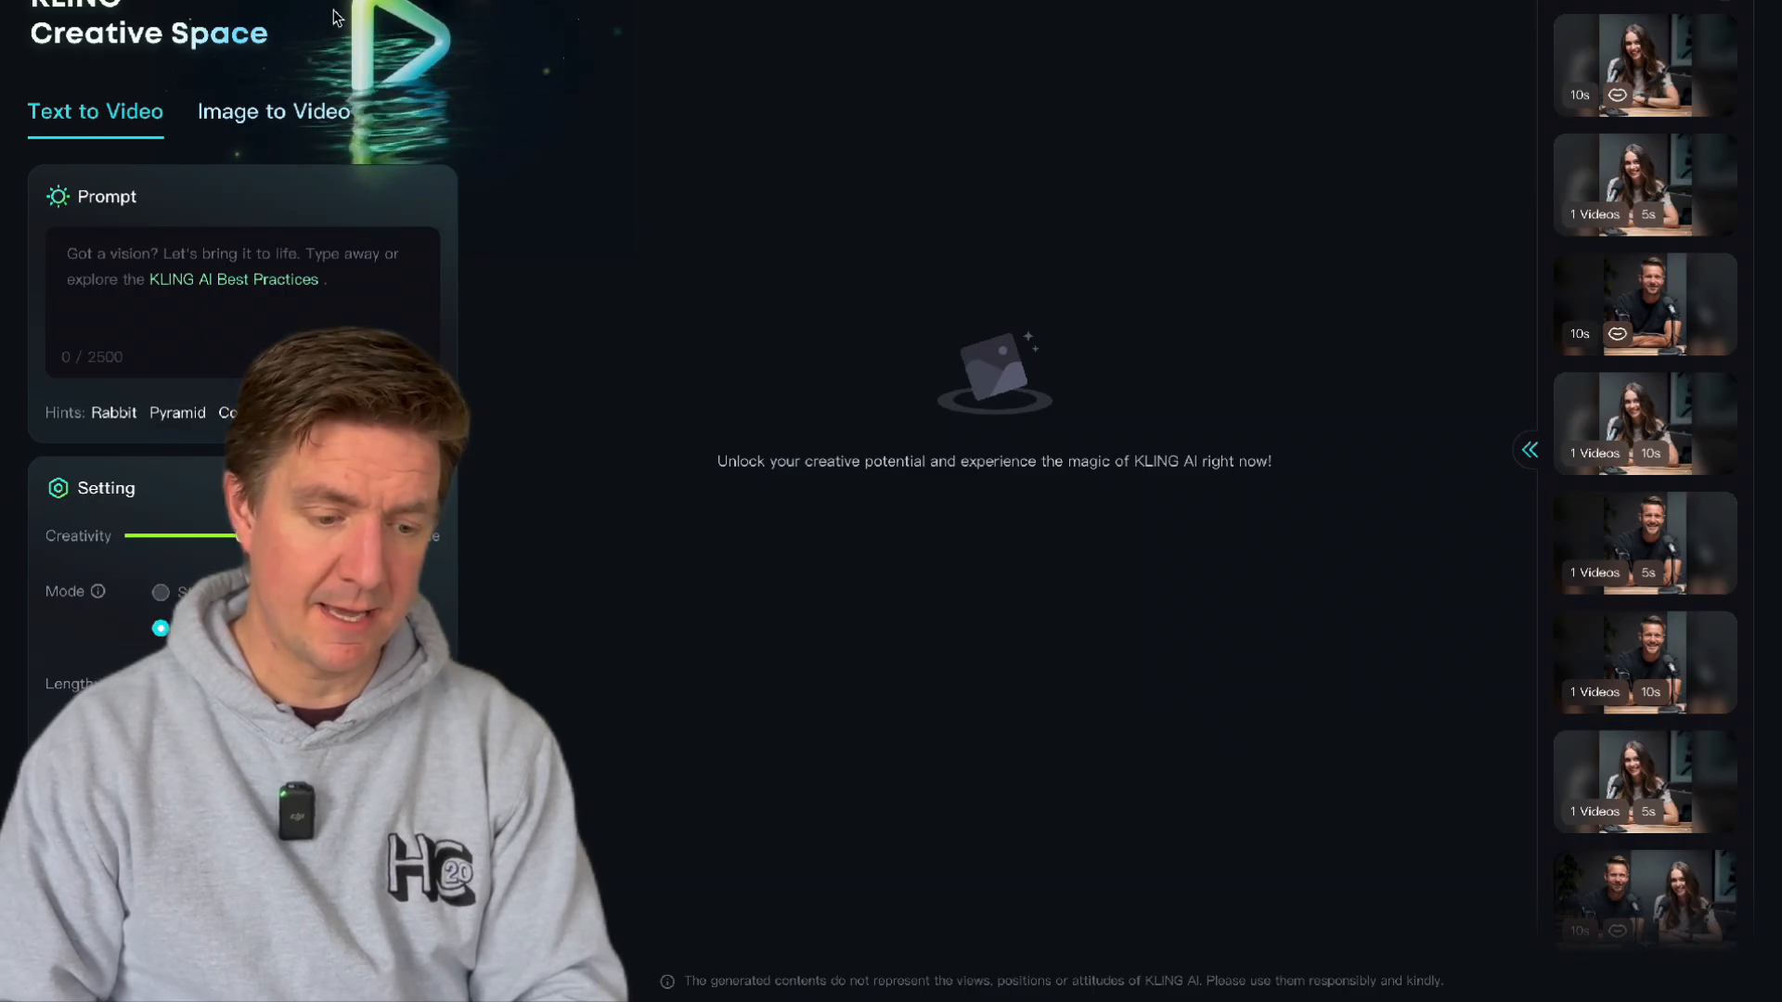
Extend the text-to-video prompt to 'Inside a futuristic cafe in the year 2050 subtle motion'.
{"action": "left_click", "coordinate": [287, 255]}
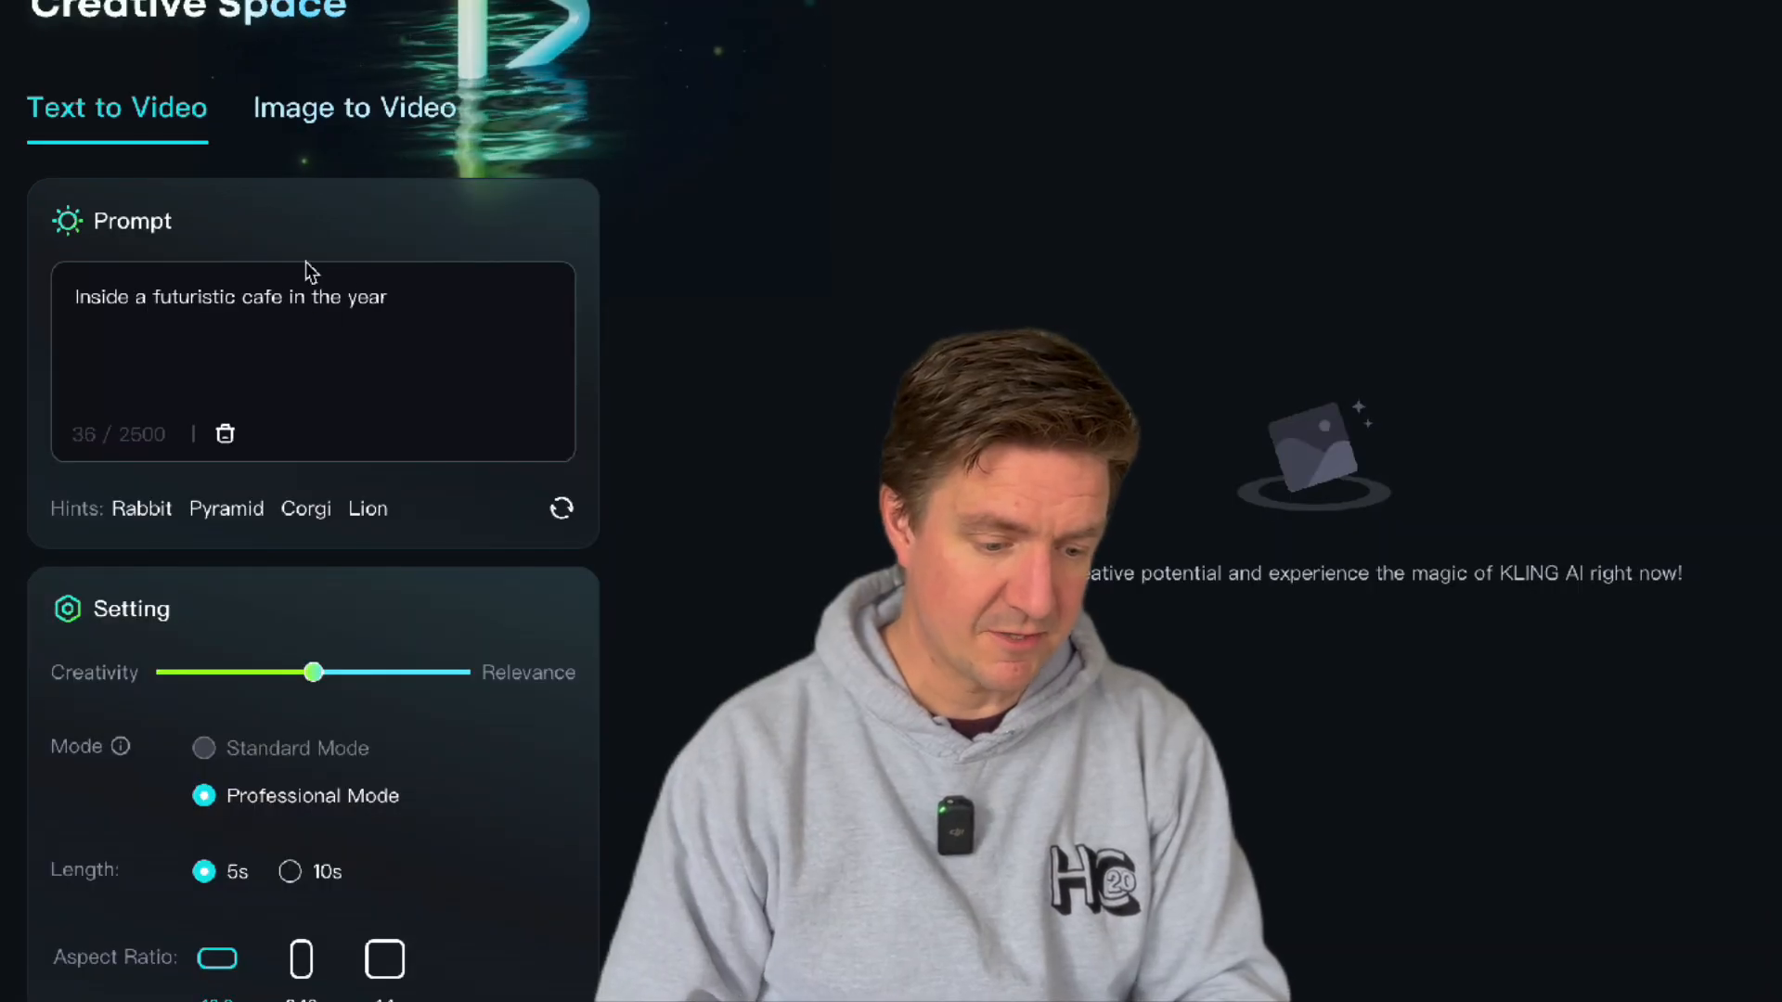
{"action": "type", "text": " 2050"}
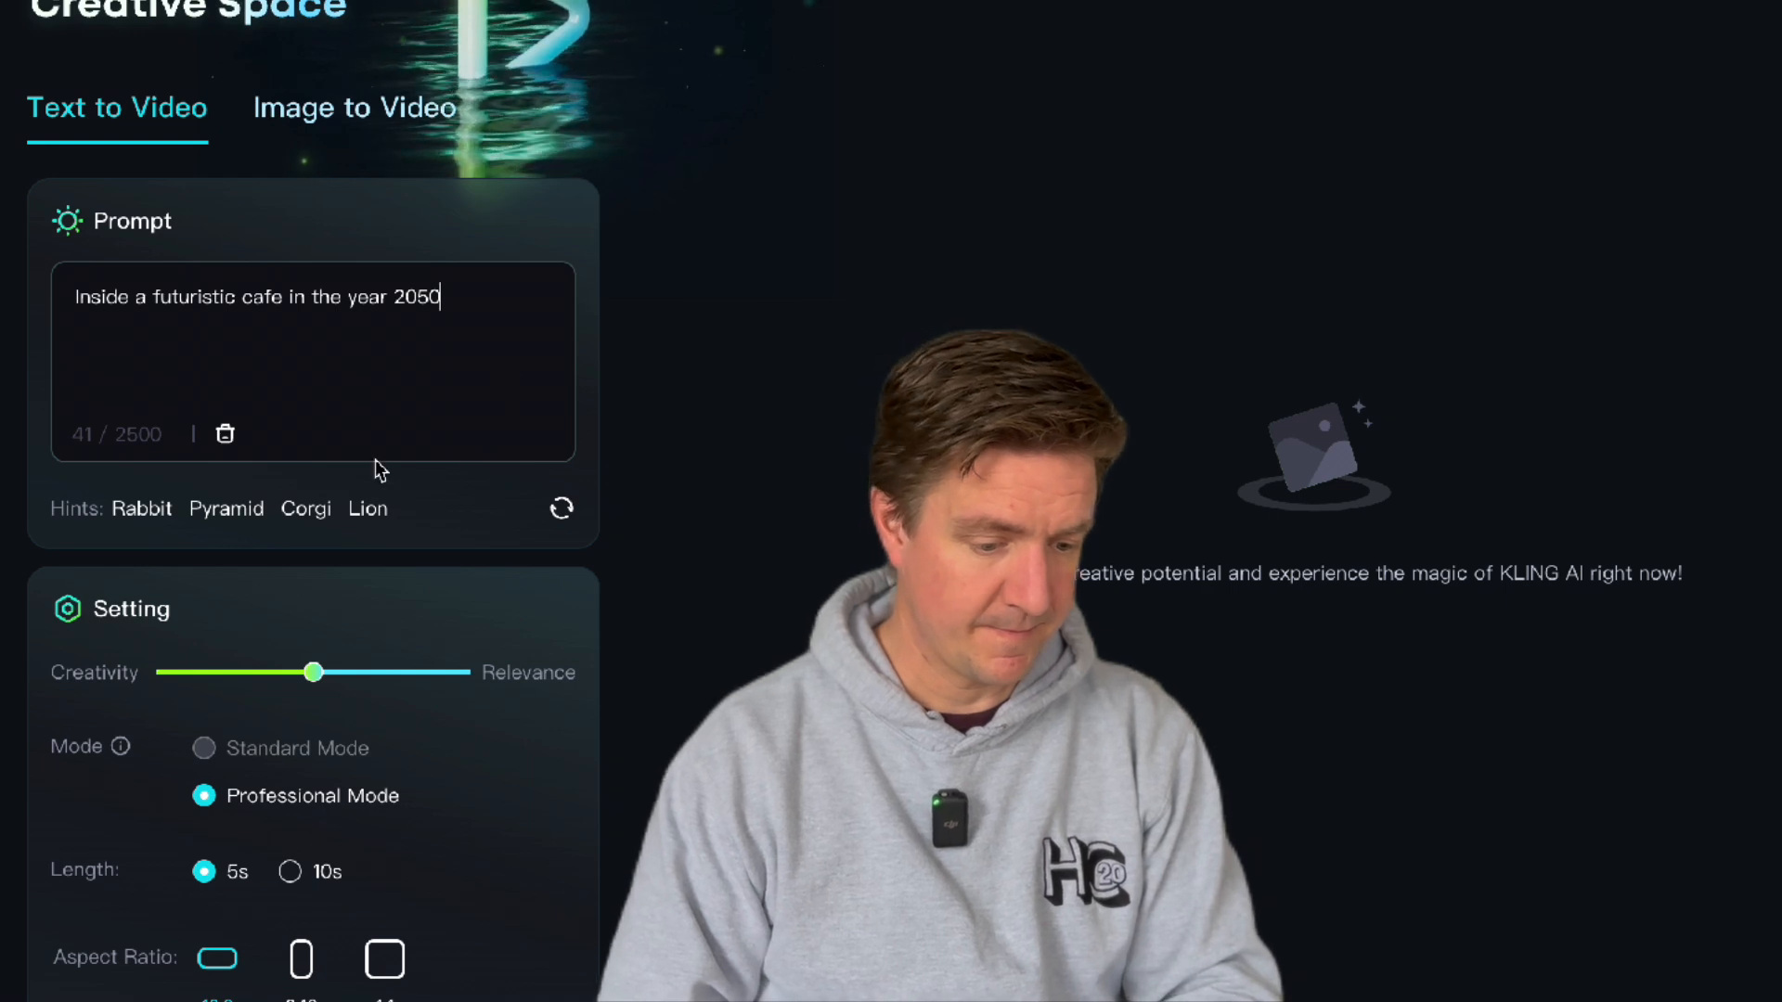
{"action": "scroll", "coordinate": [353, 540], "scroll_direction": "down", "scroll_amount": 1}
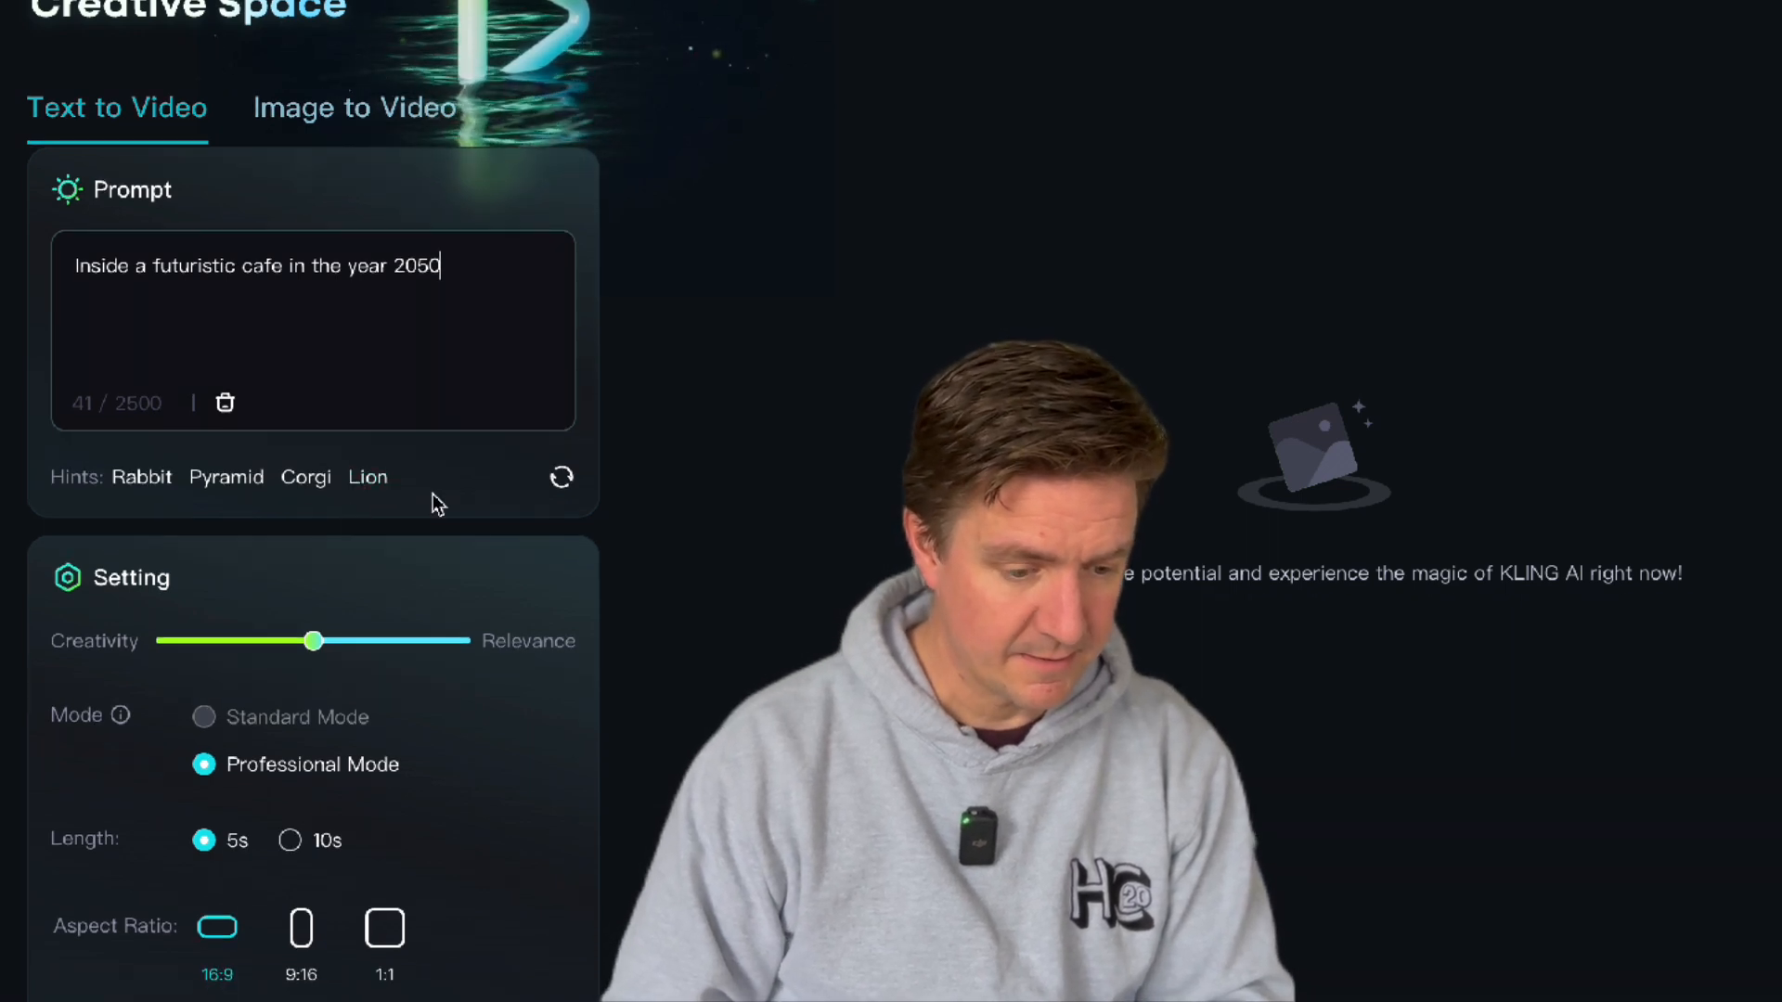
{"action": "scroll", "coordinate": [439, 505], "scroll_direction": "up", "scroll_amount": 1}
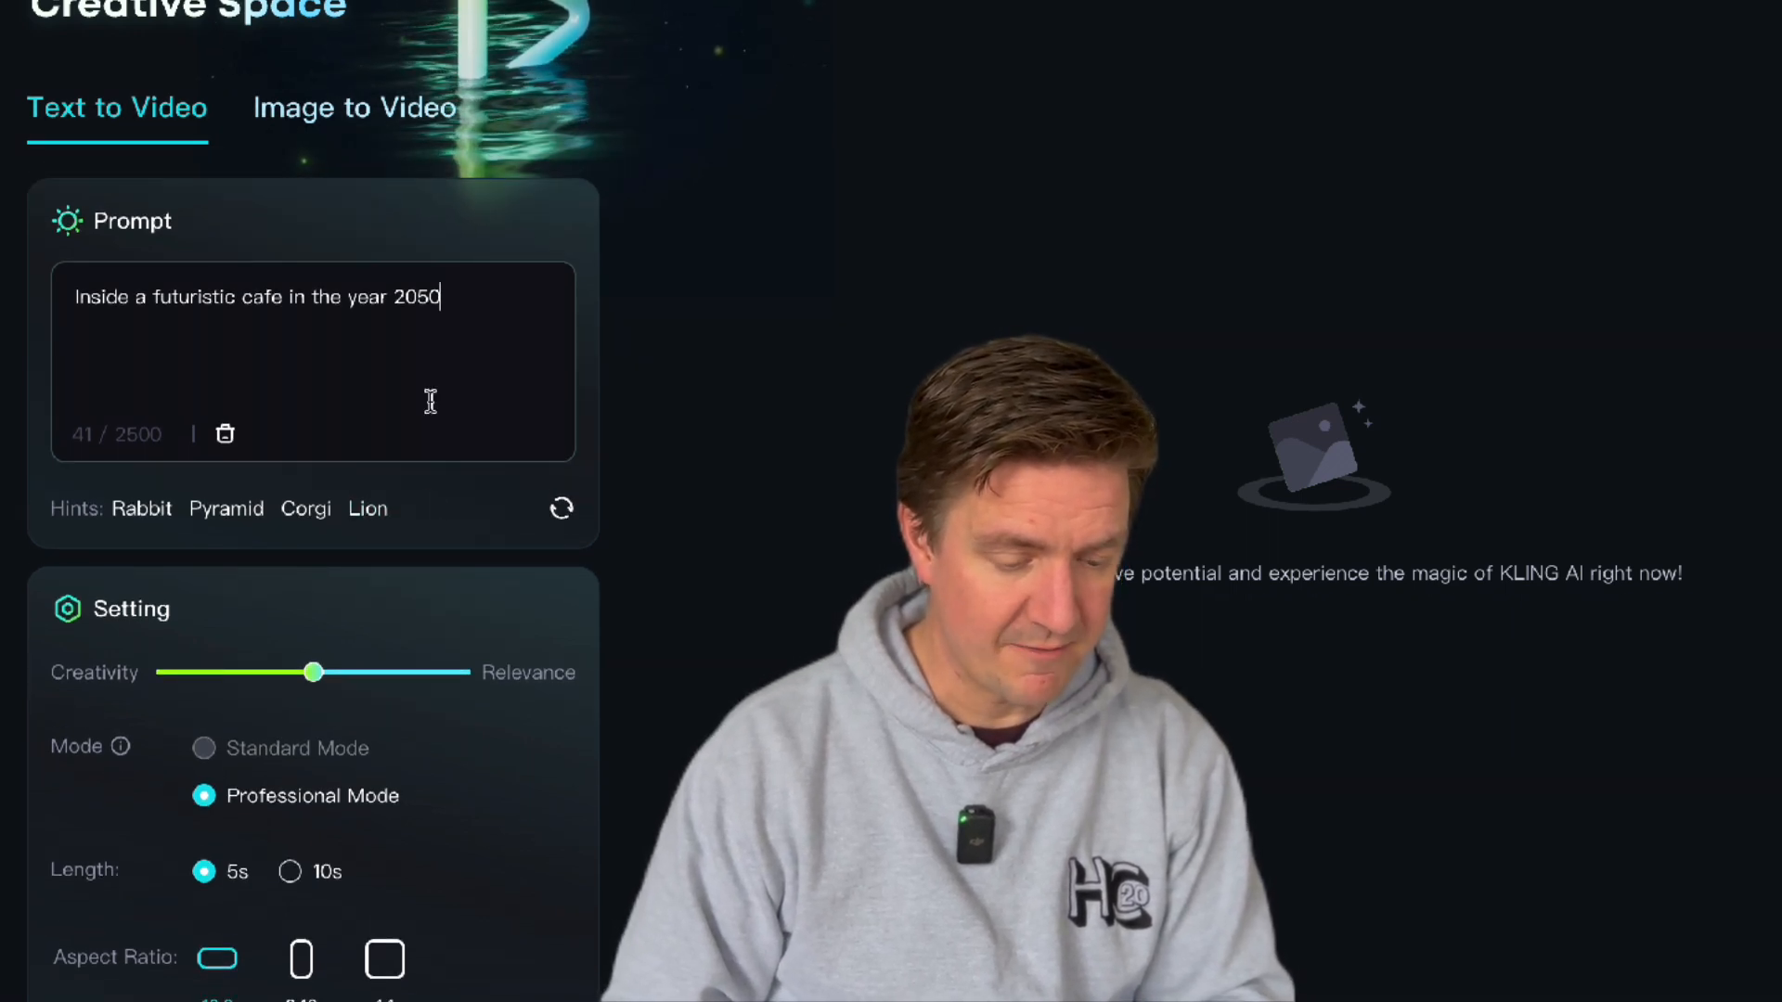
{"action": "scroll", "coordinate": [430, 401], "scroll_direction": "down", "scroll_amount": 2}
{"action": "scroll", "coordinate": [430, 422], "scroll_direction": "down", "scroll_amount": 1}
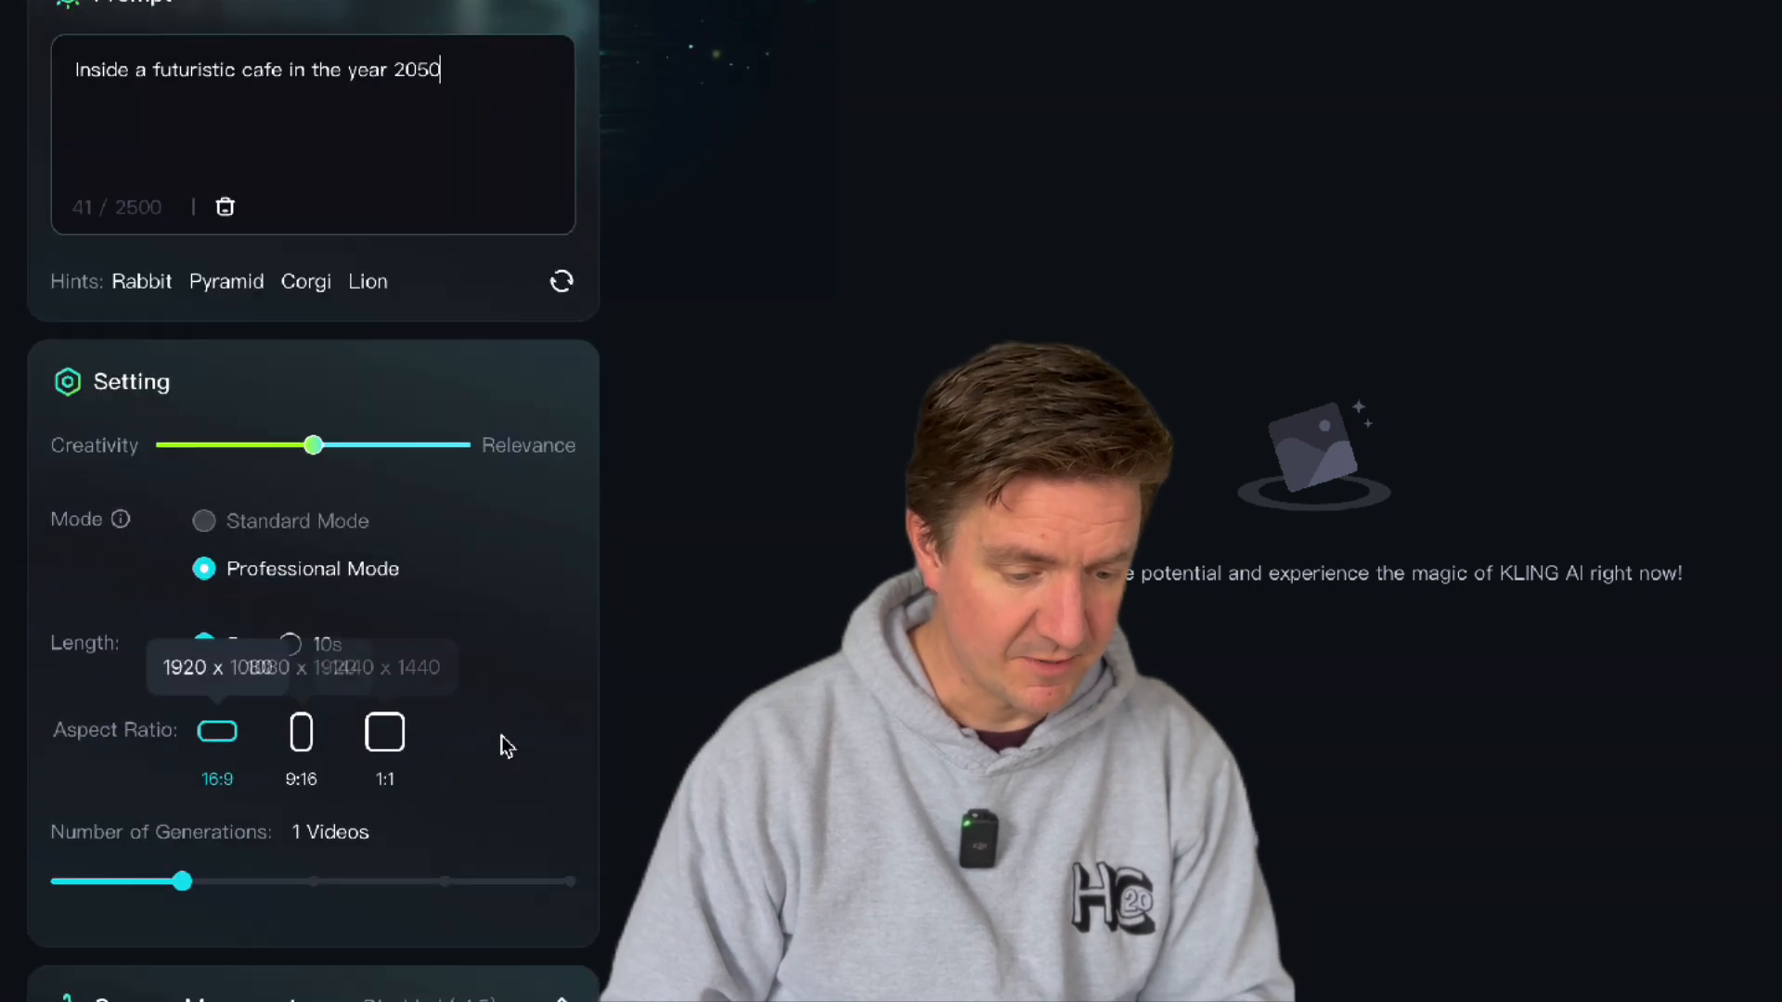
{"action": "scroll", "coordinate": [502, 736], "scroll_direction": "down", "scroll_amount": 1}
{"action": "scroll", "coordinate": [500, 701], "scroll_direction": "down", "scroll_amount": 1}
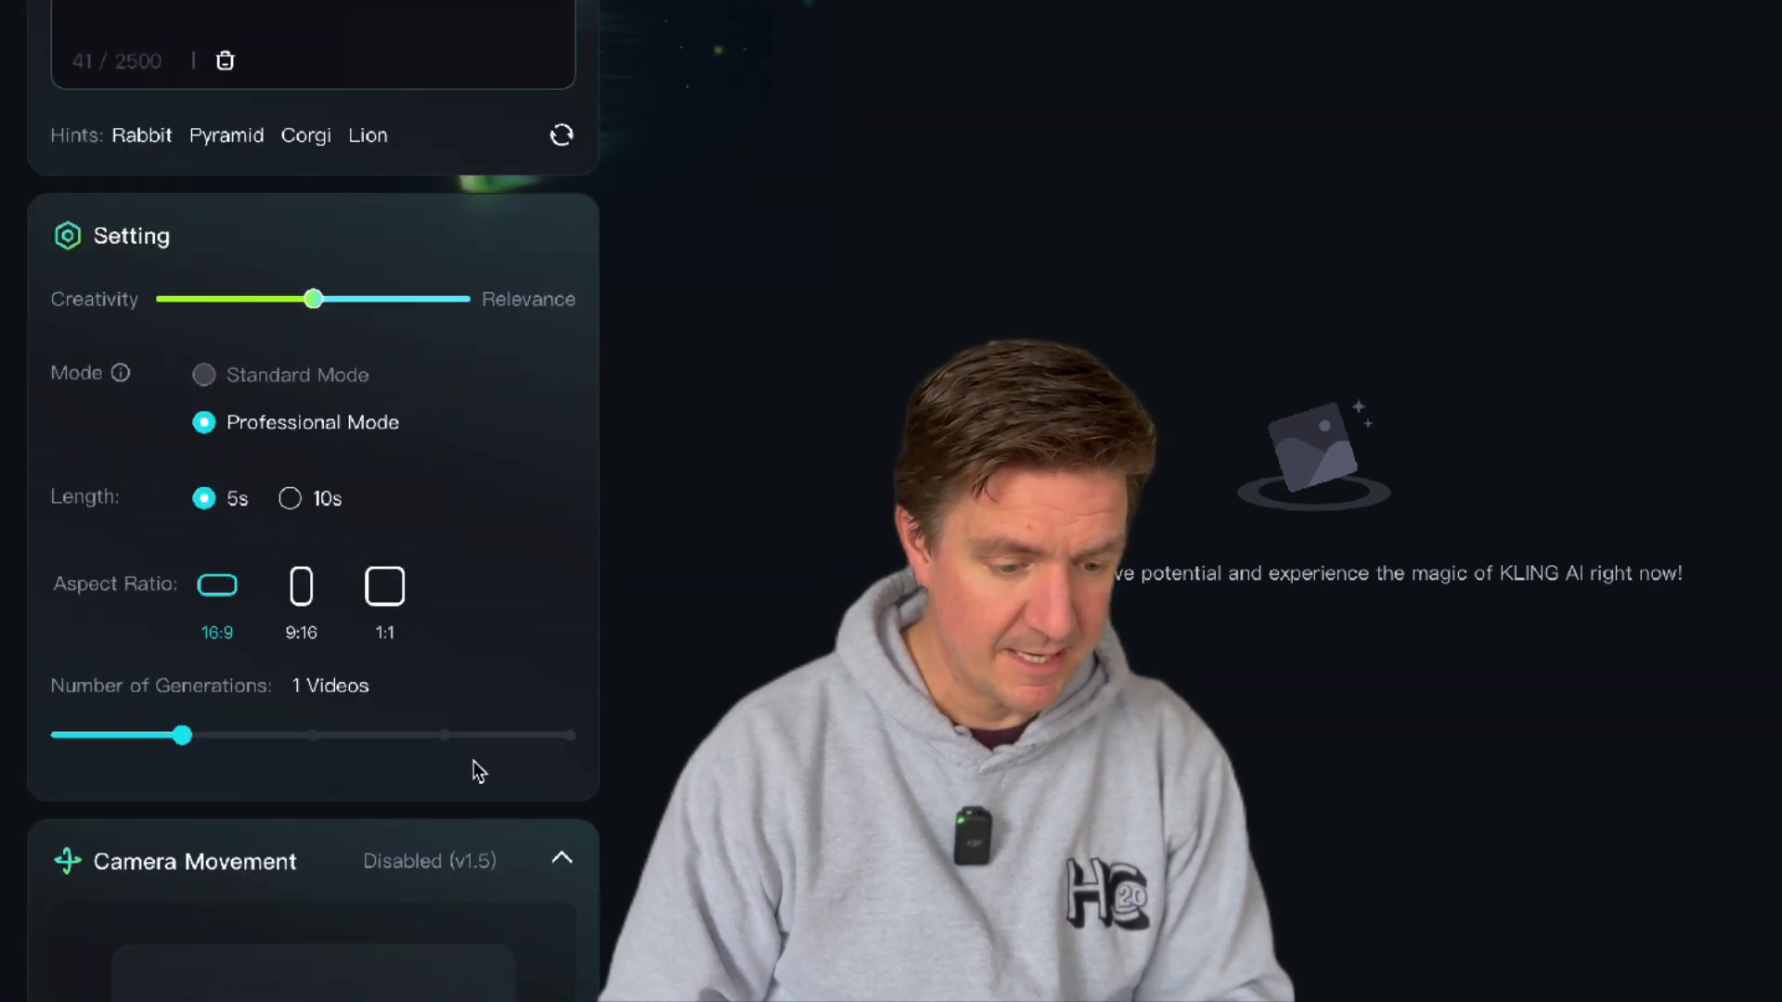
{"action": "scroll", "coordinate": [474, 762], "scroll_direction": "down", "scroll_amount": 1}
{"action": "scroll", "coordinate": [461, 724], "scroll_direction": "down", "scroll_amount": 1}
{"action": "scroll", "coordinate": [461, 714], "scroll_direction": "down", "scroll_amount": 1}
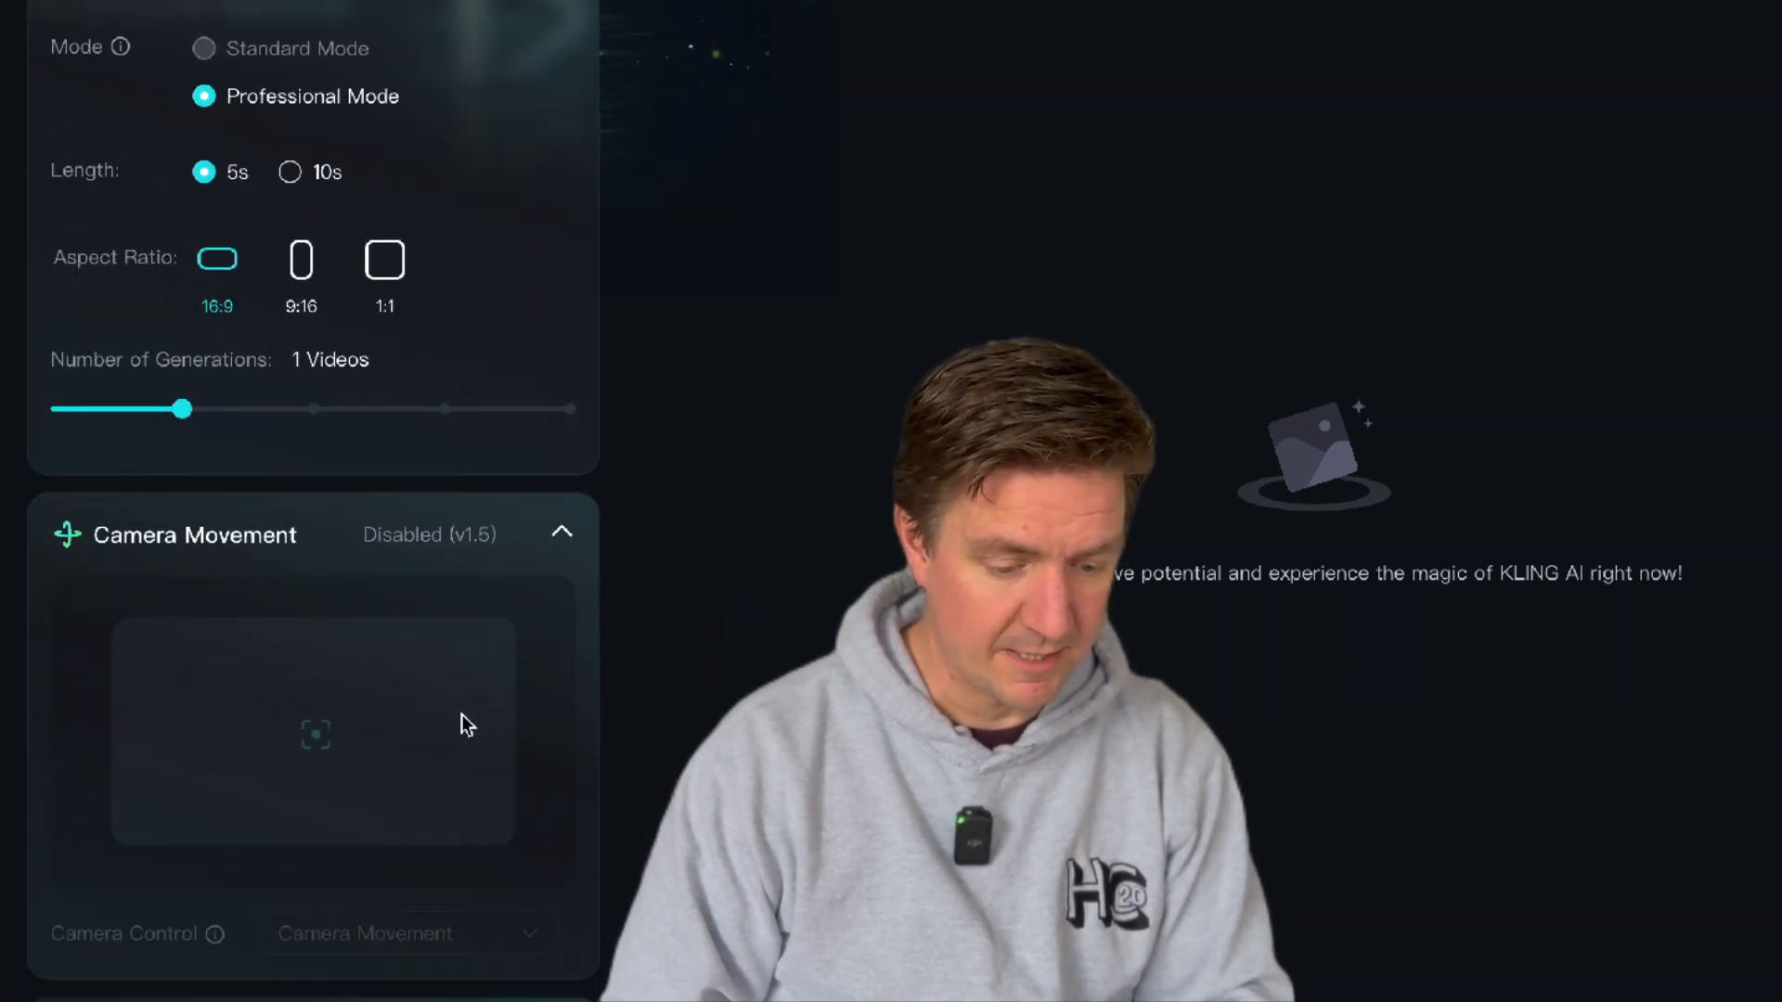
{"action": "scroll", "coordinate": [461, 715], "scroll_direction": "down", "scroll_amount": 2}
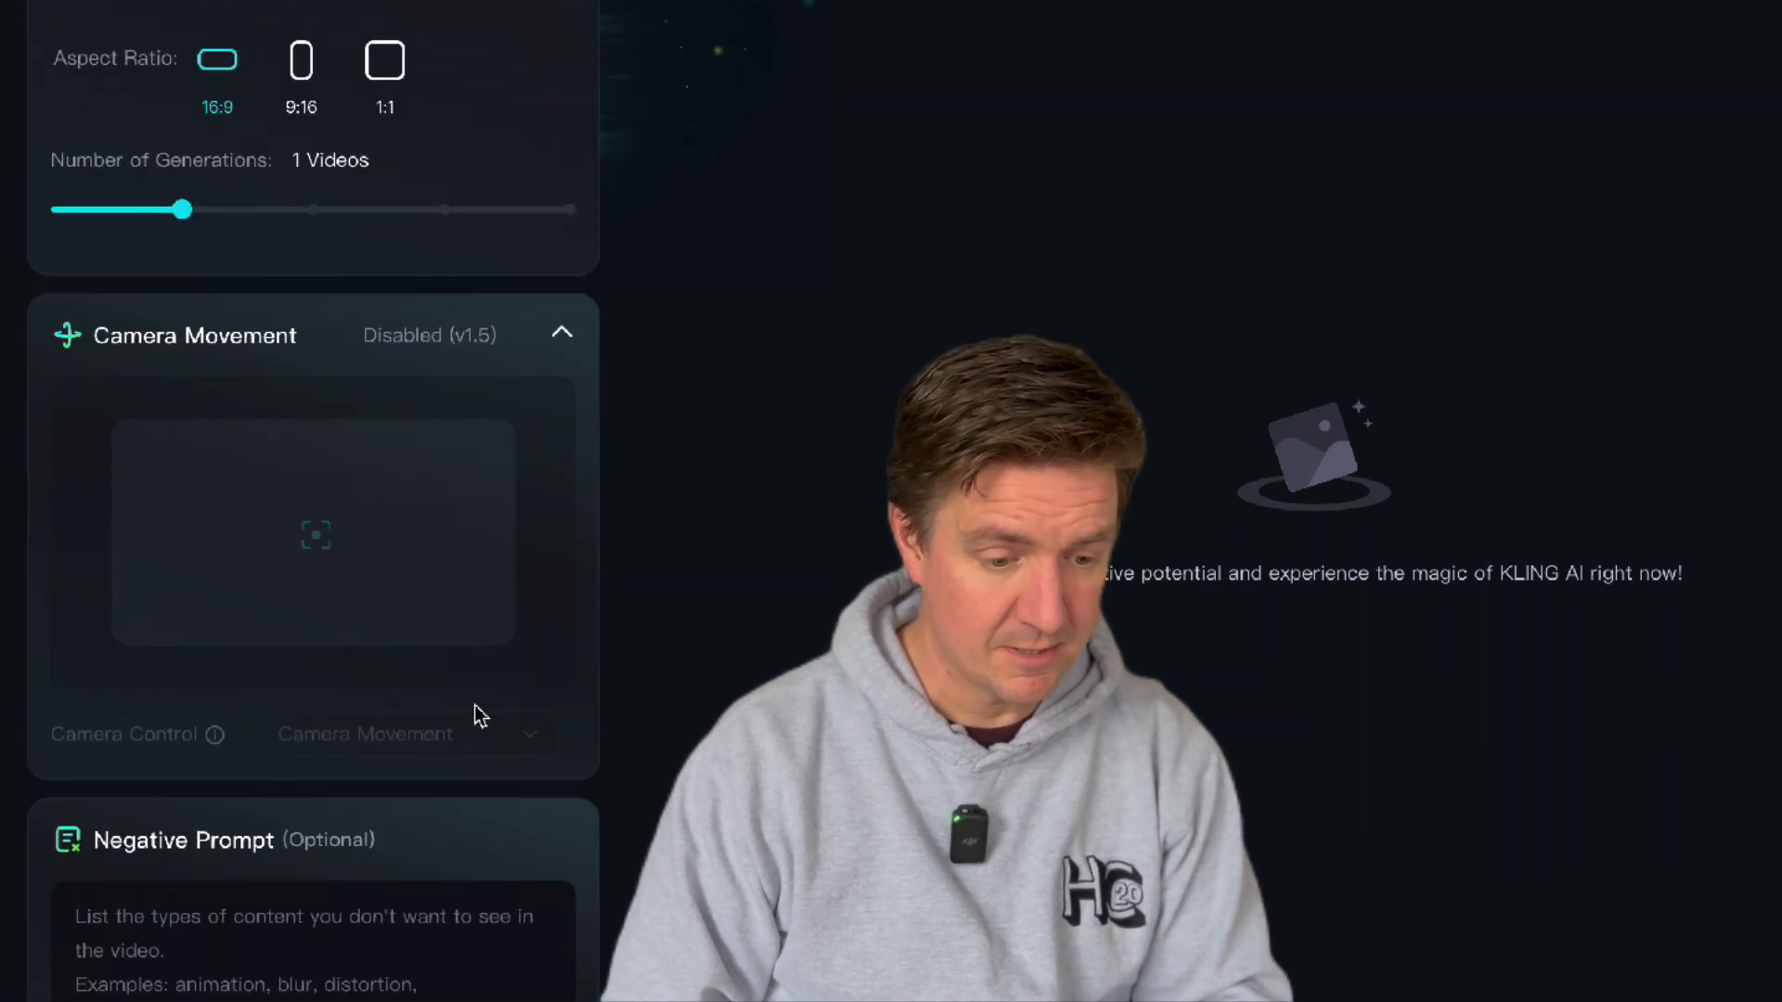
{"action": "scroll", "coordinate": [474, 715], "scroll_direction": "up", "scroll_amount": 6}
{"action": "left_click", "coordinate": [491, 308]}
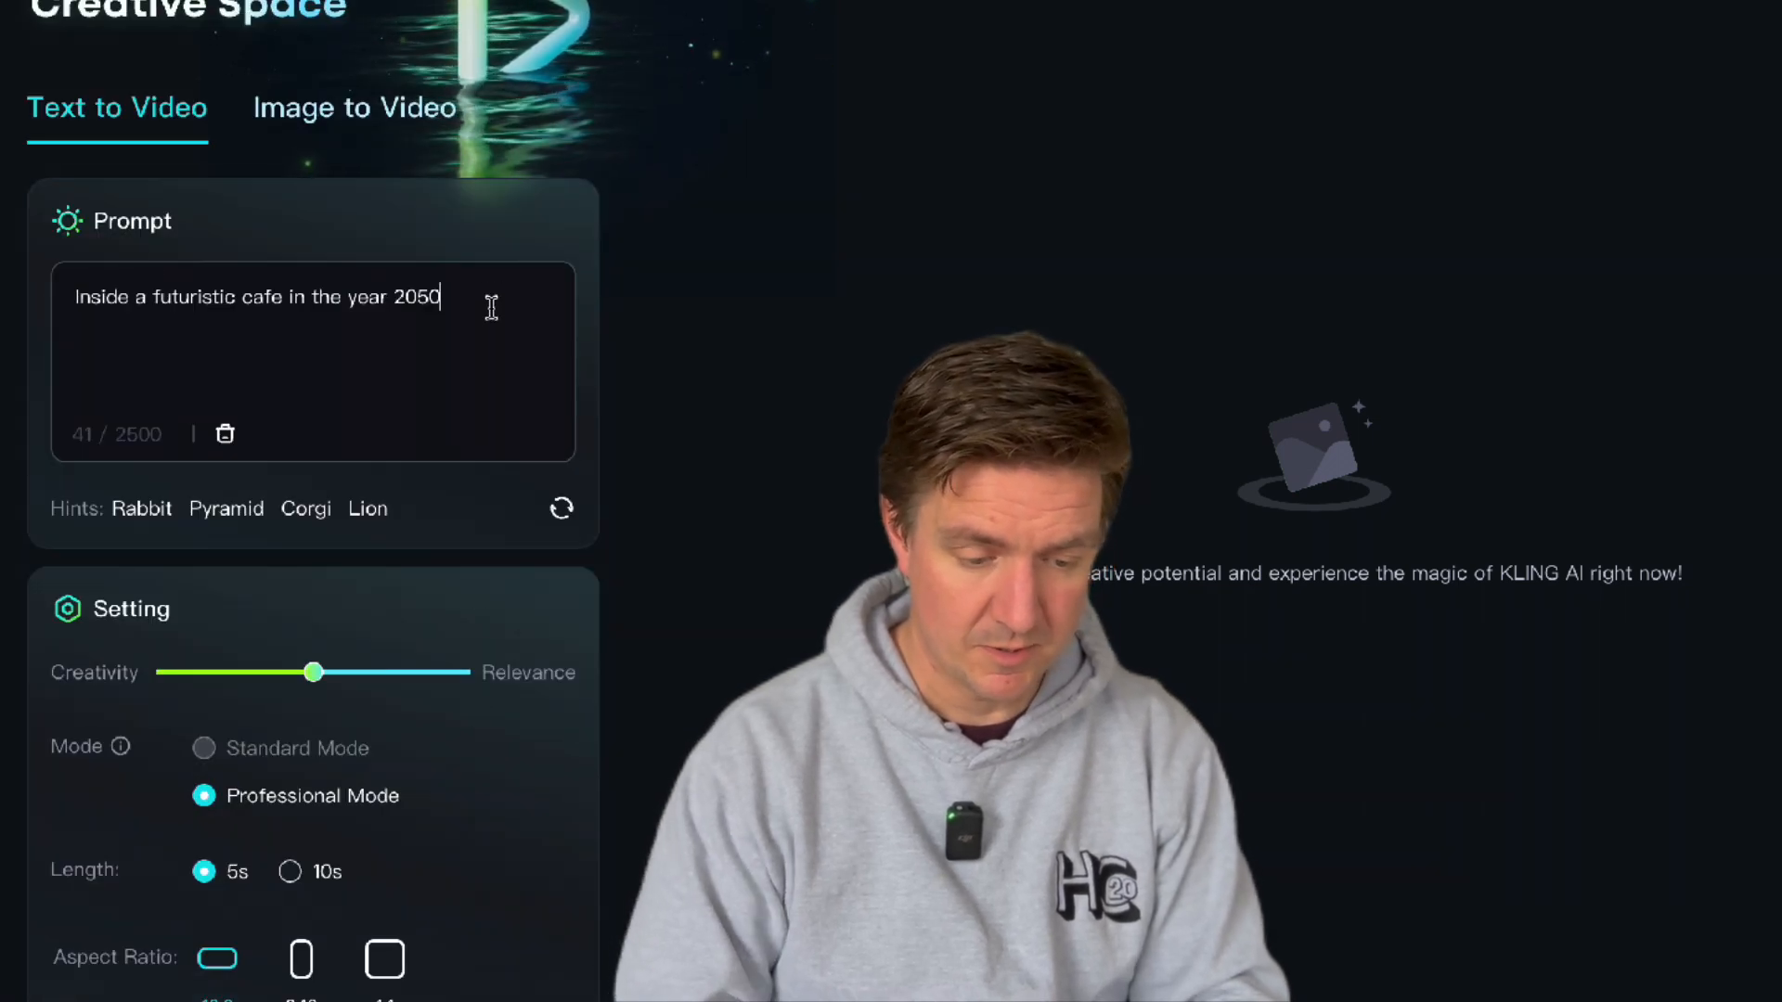
{"action": "type", "text": "subtle motio"}
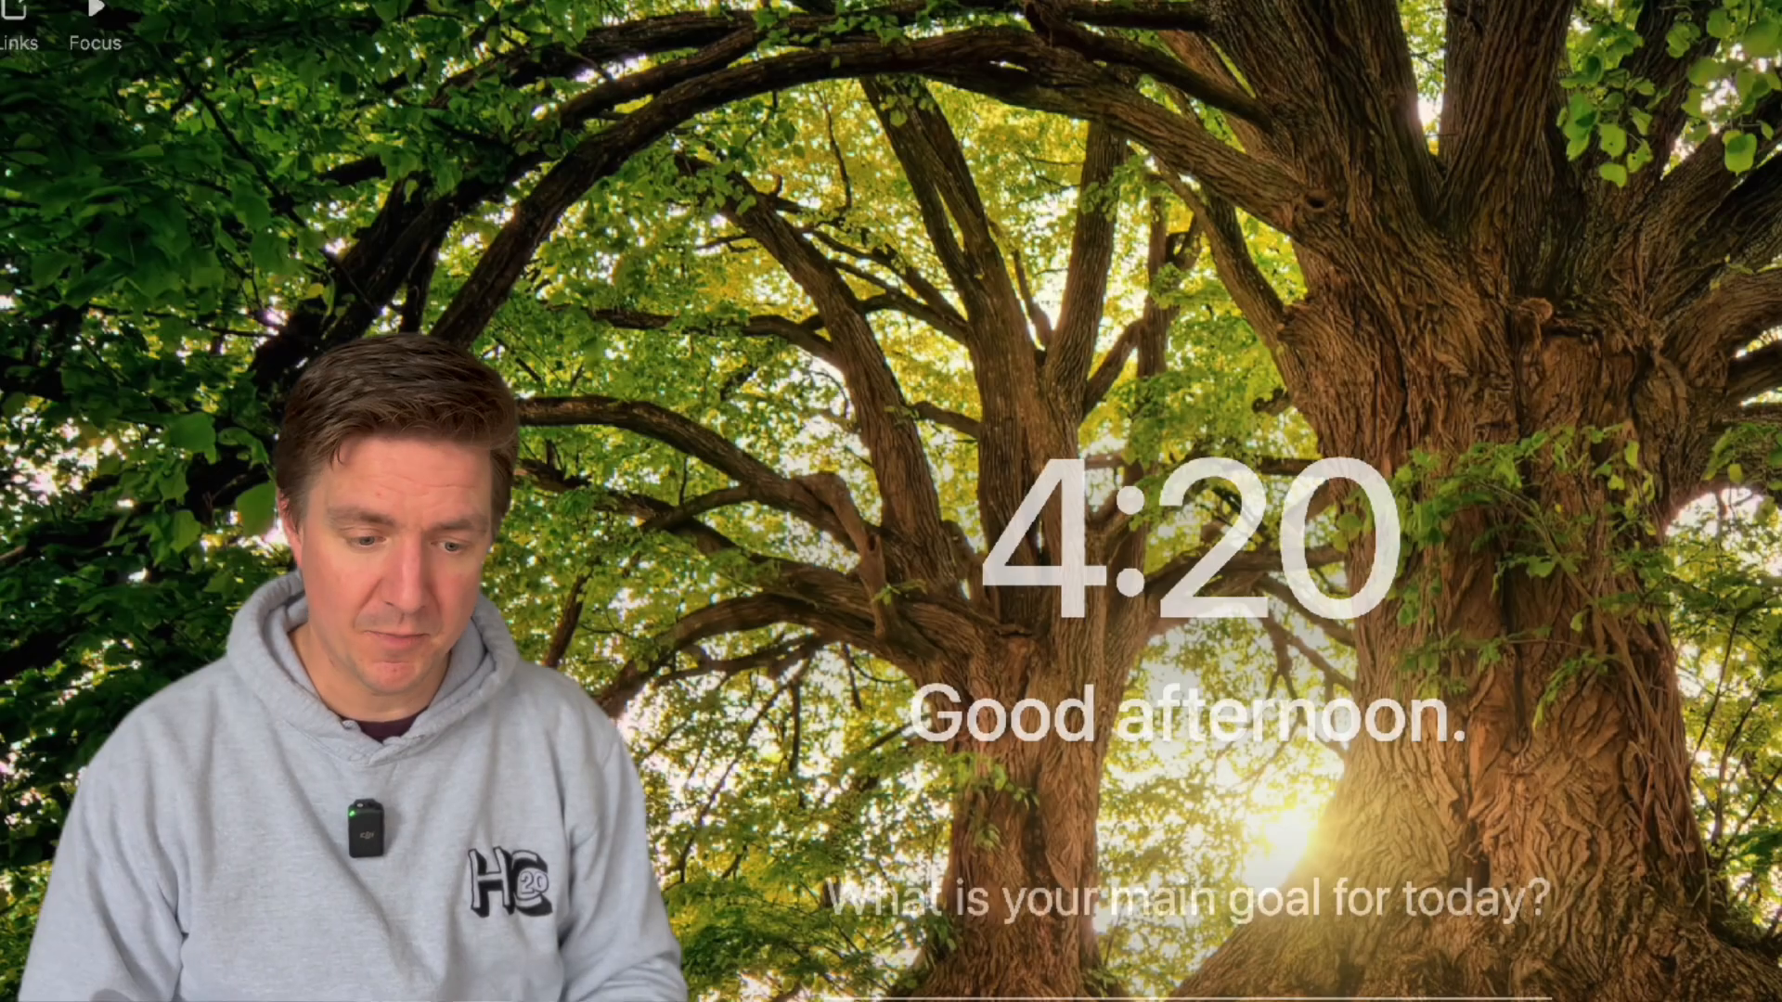
{"action": "type", "text": "dsun"}
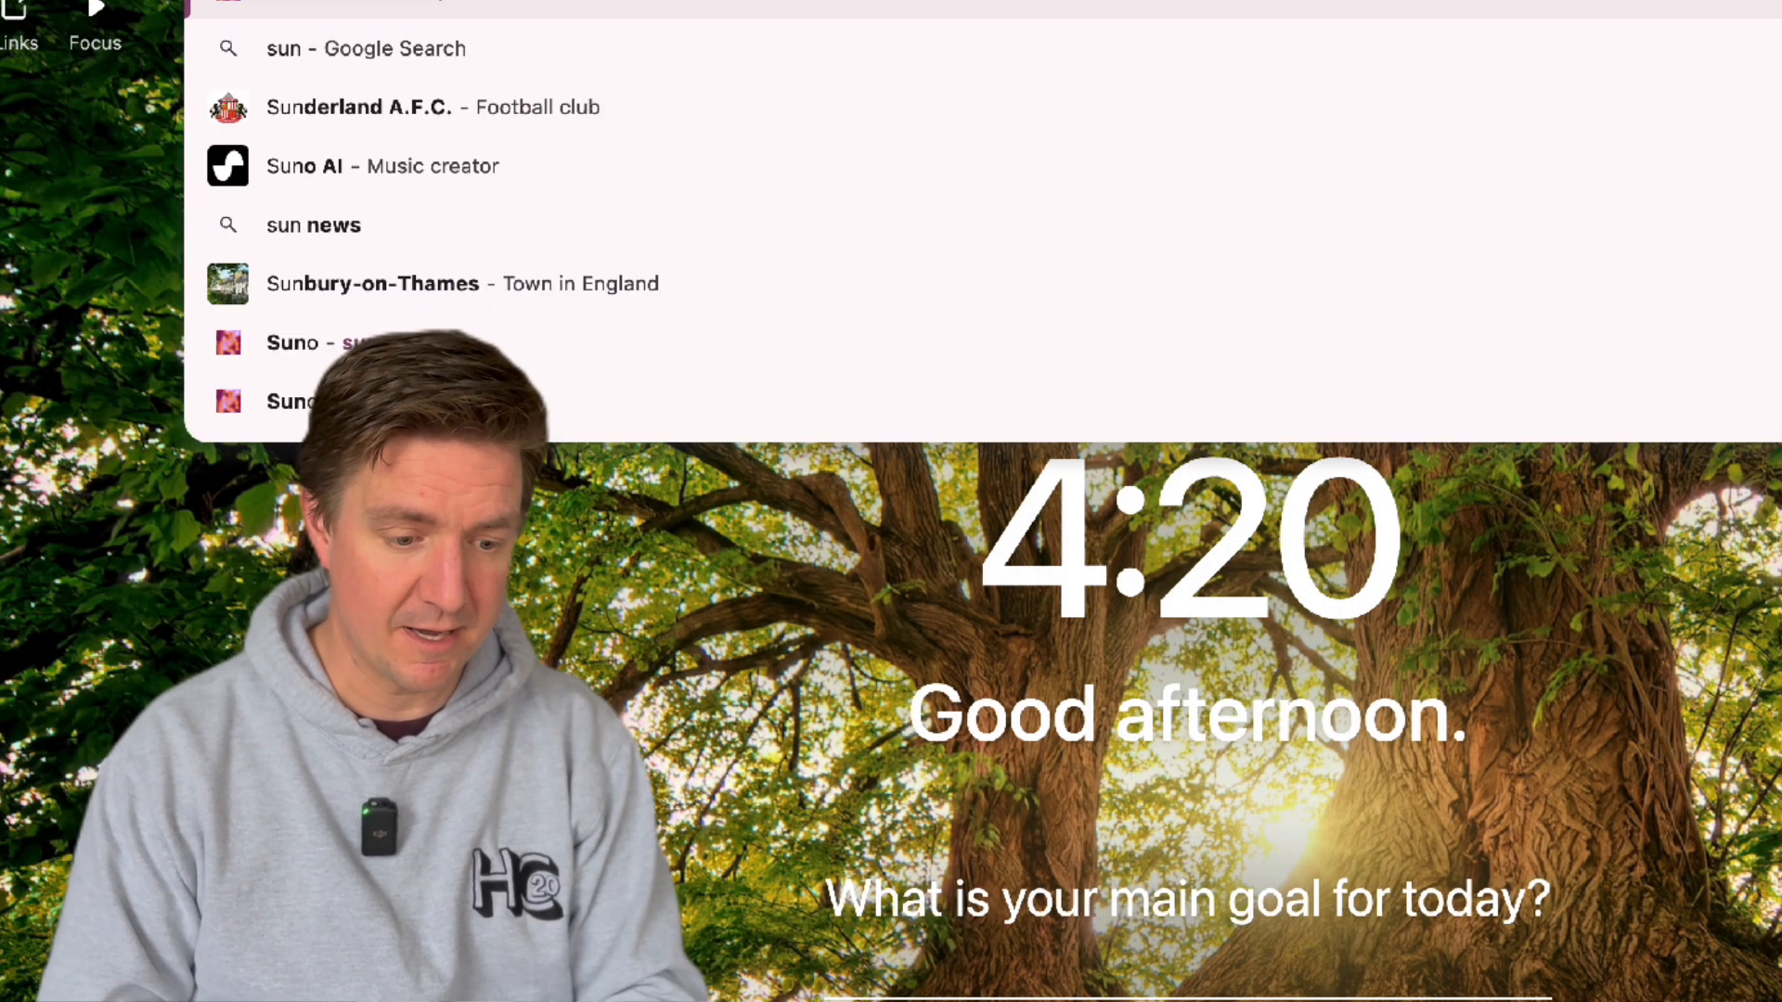
Go to Suno Create and leave Instrumental mode switched on for the new song.
{"action": "key", "text": "Return"}
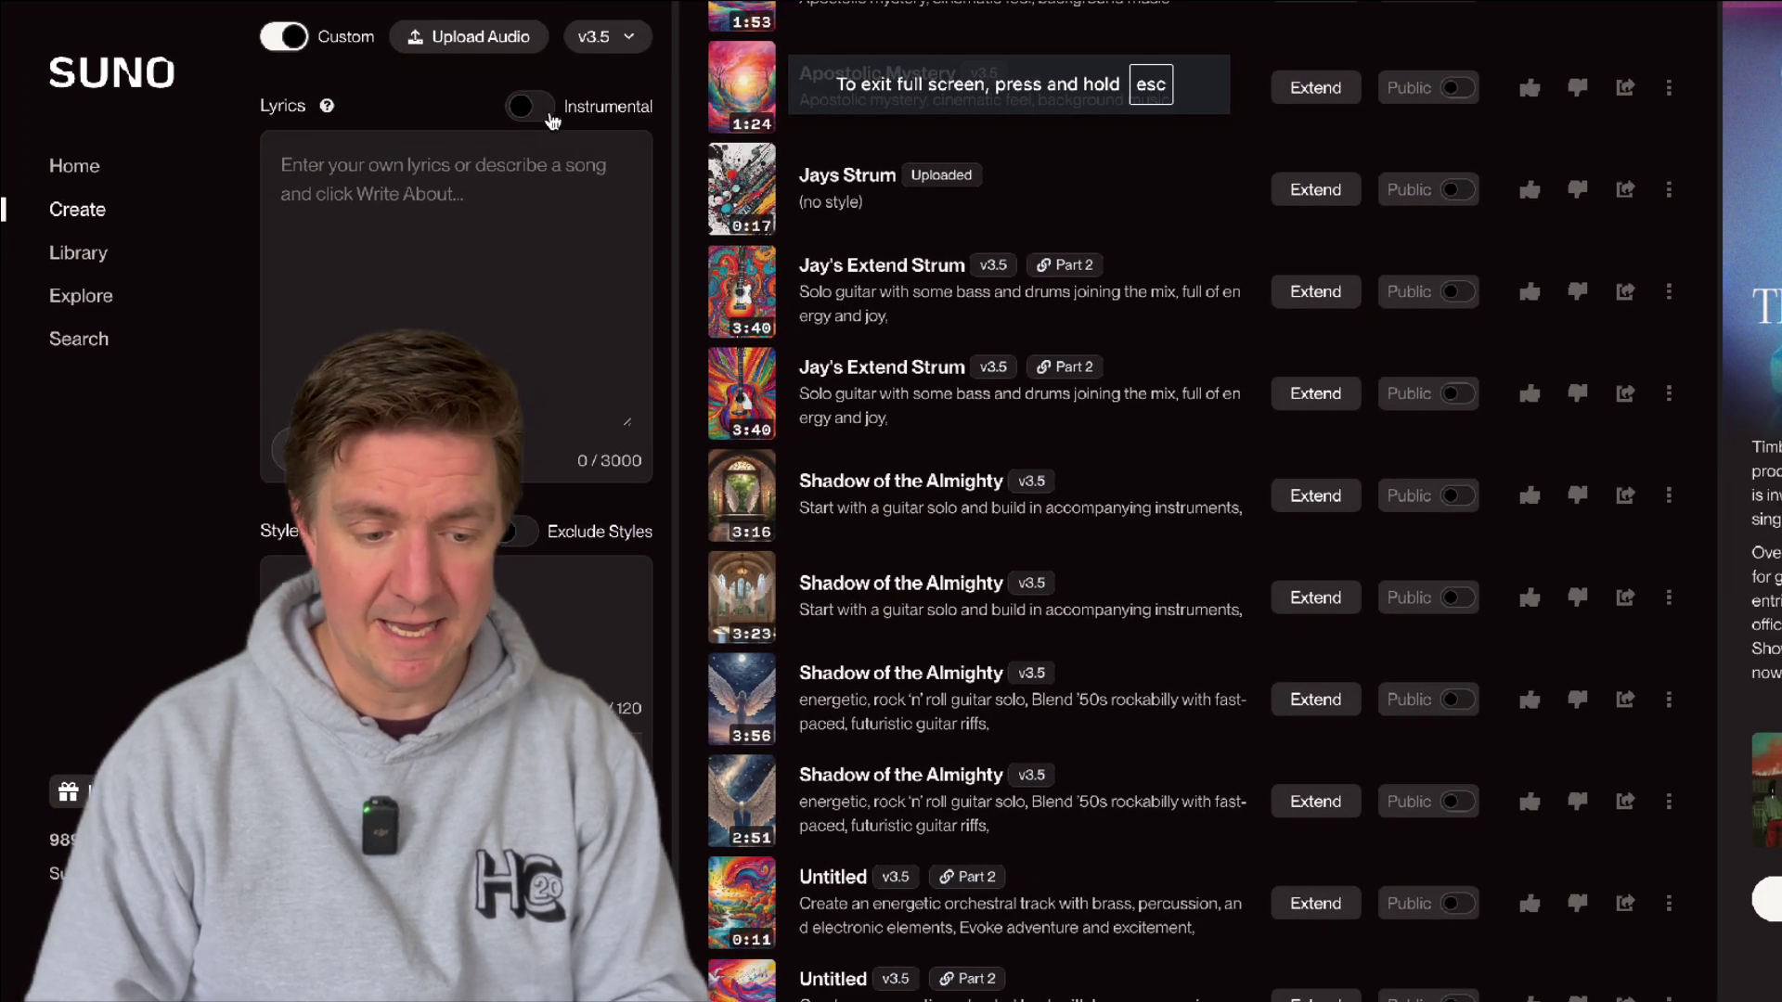
{"action": "left_click", "coordinate": [527, 105]}
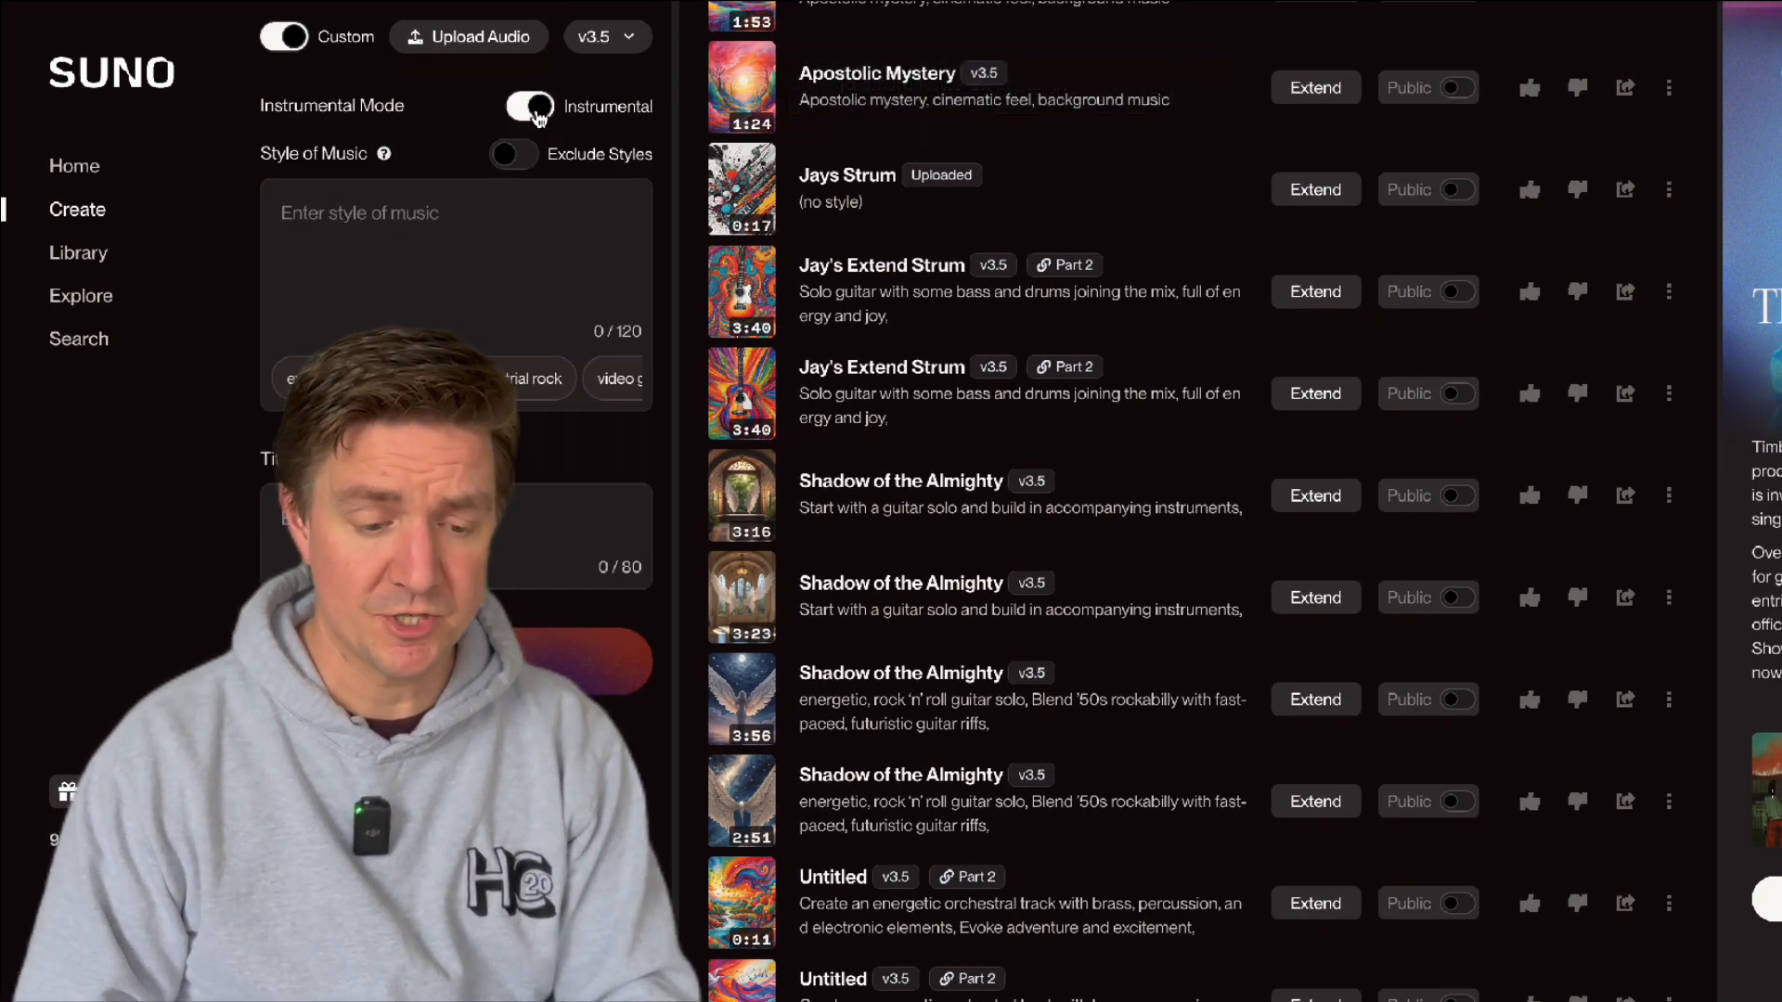
{"action": "left_click", "coordinate": [533, 109]}
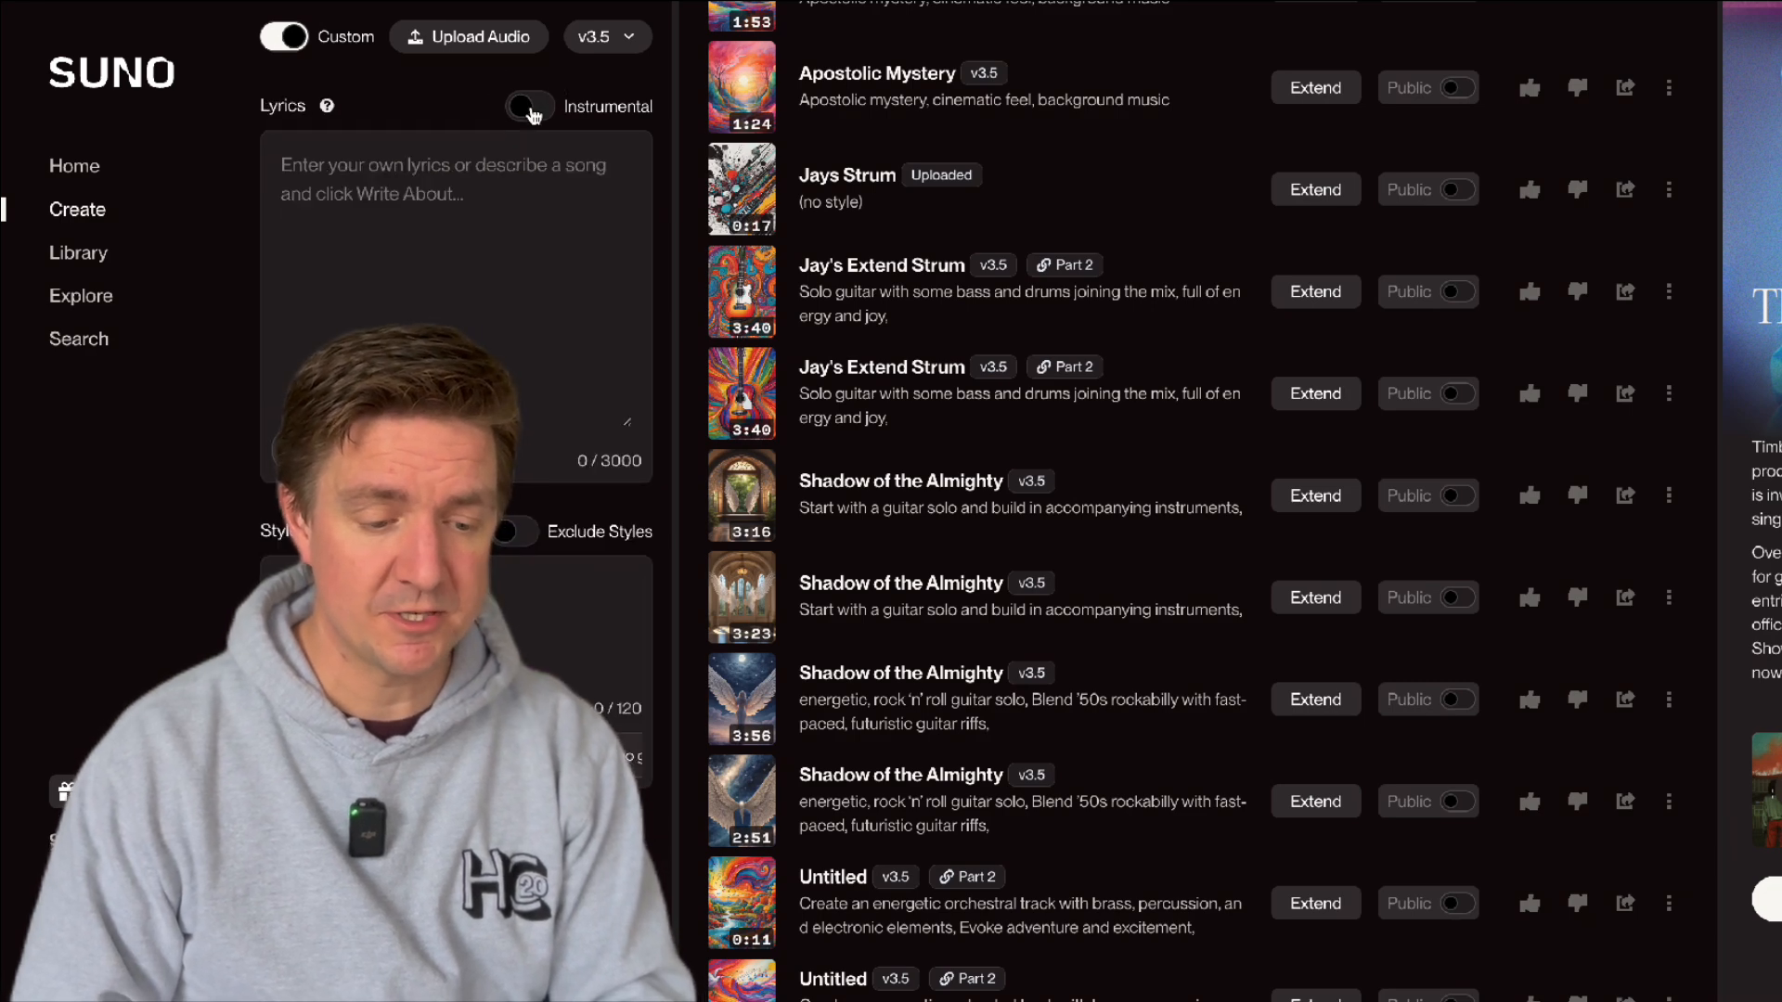
{"action": "left_click", "coordinate": [534, 109]}
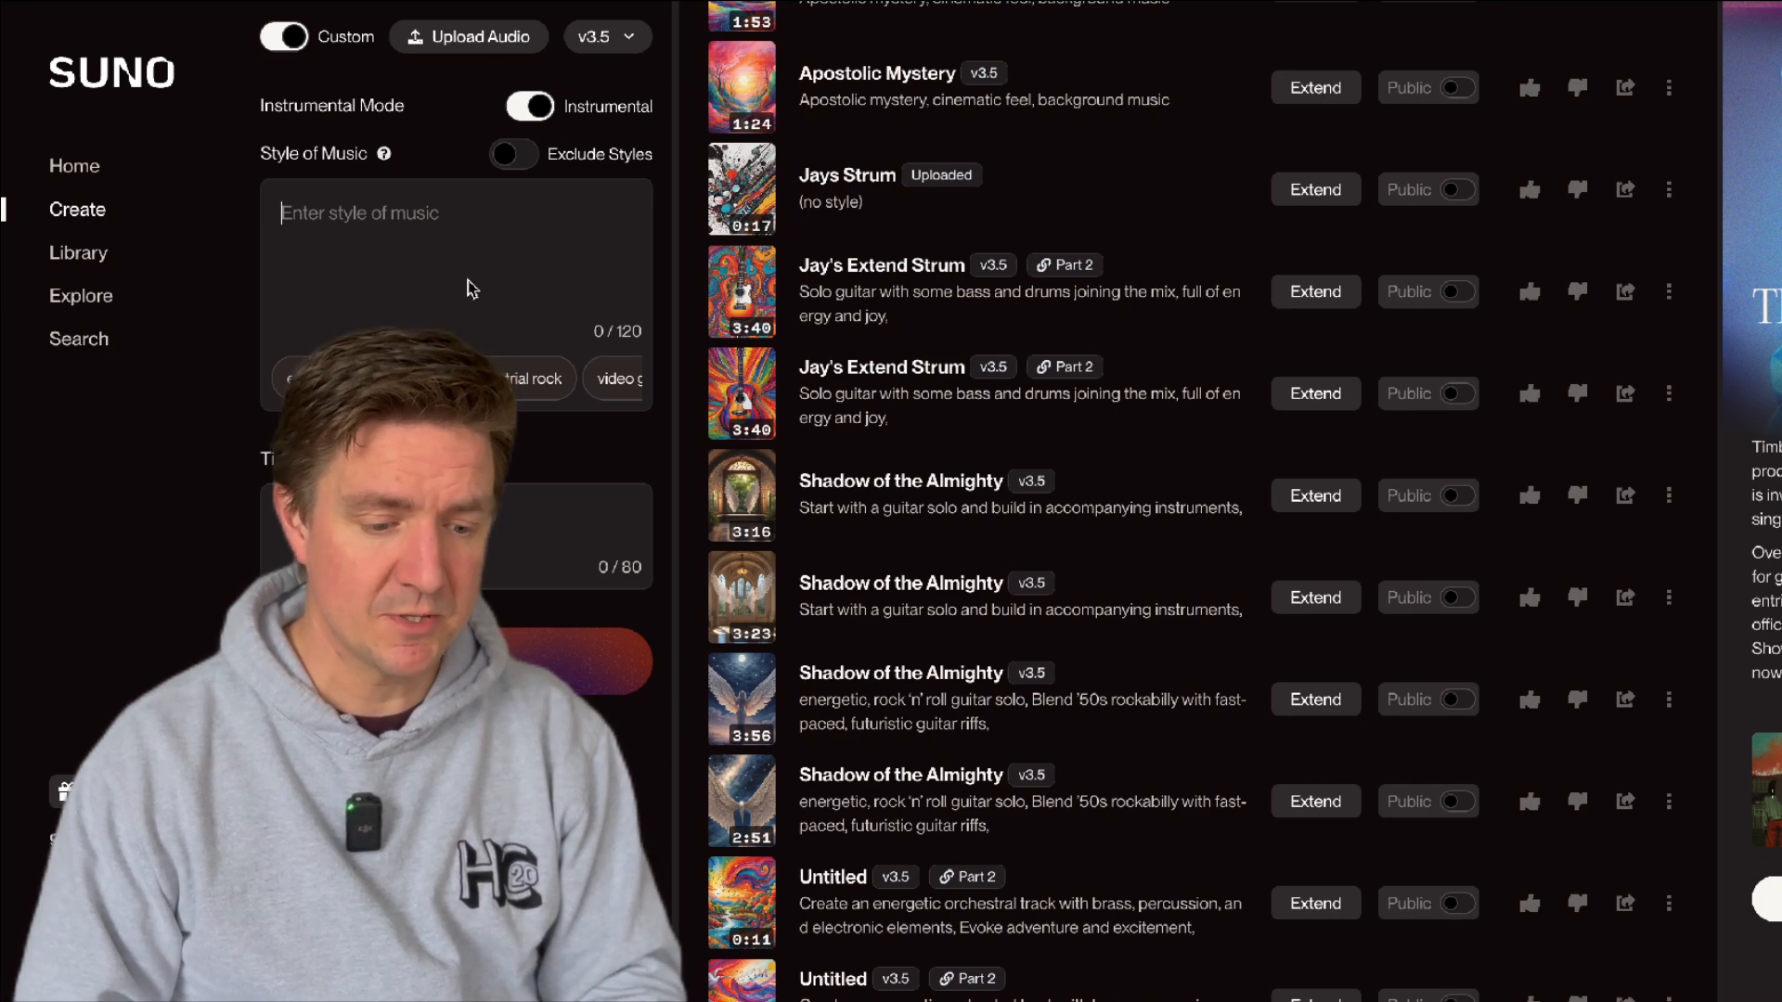
{"action": "type", "text": "Cl"}
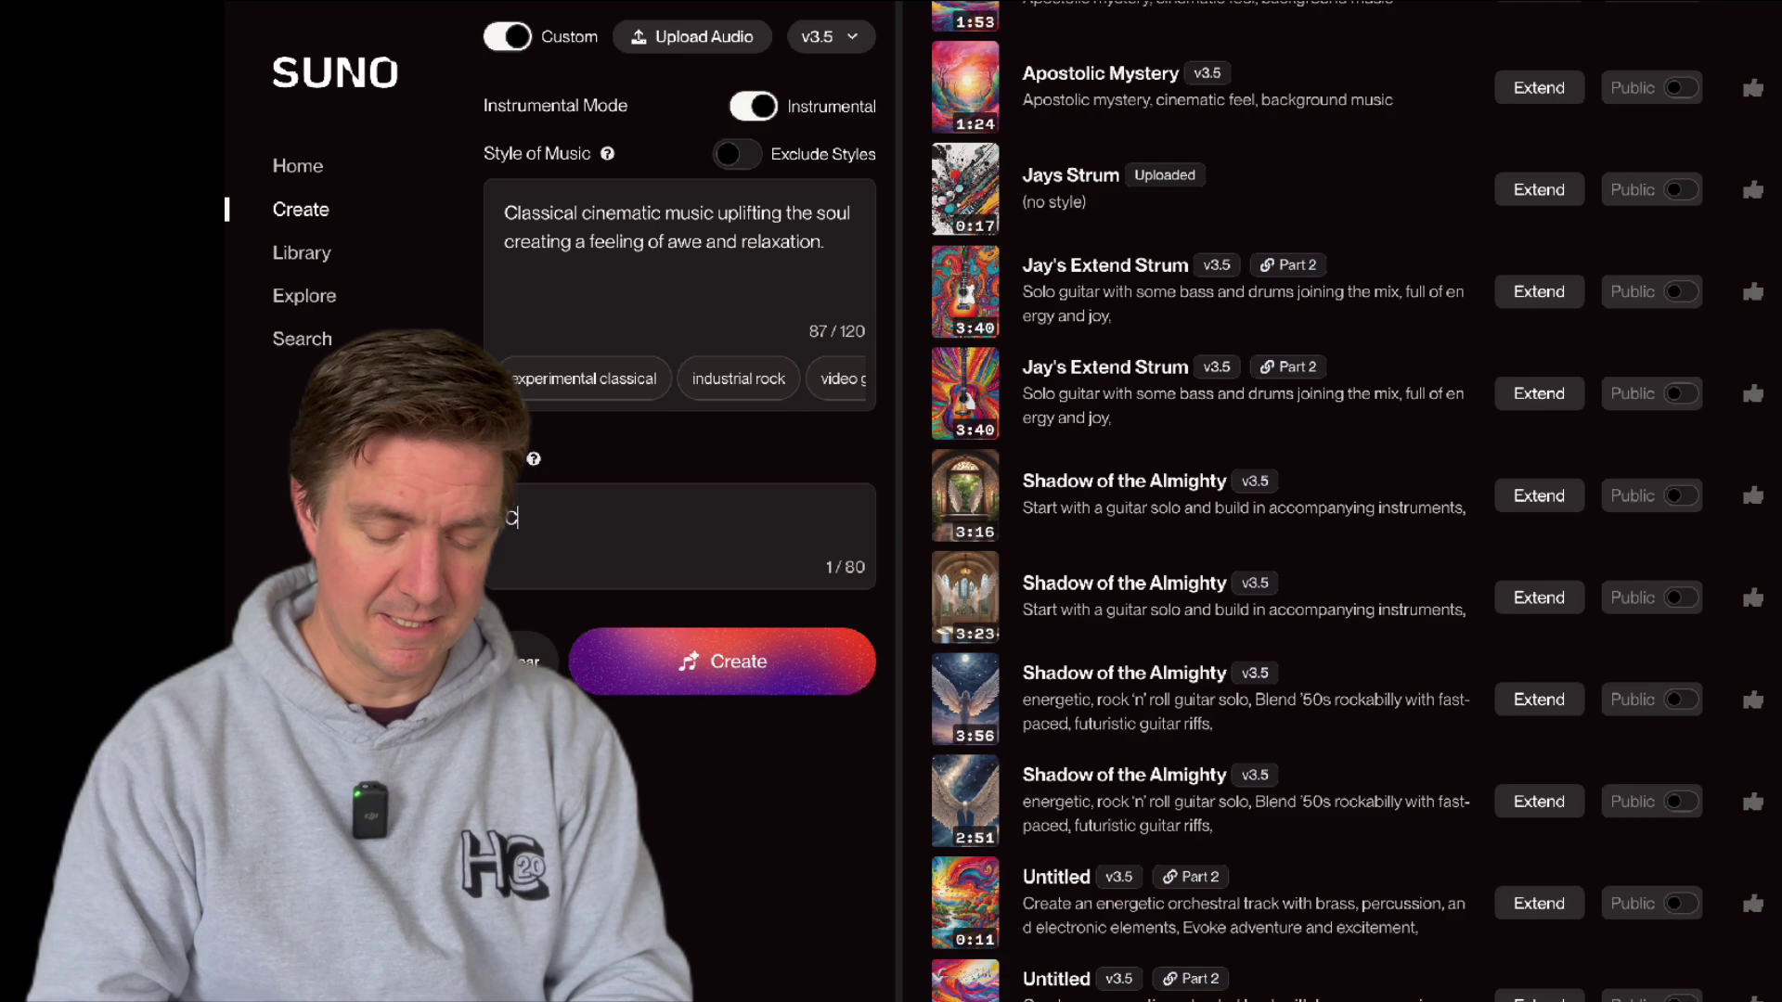
{"action": "type", "text": "Cinematic Awe"}
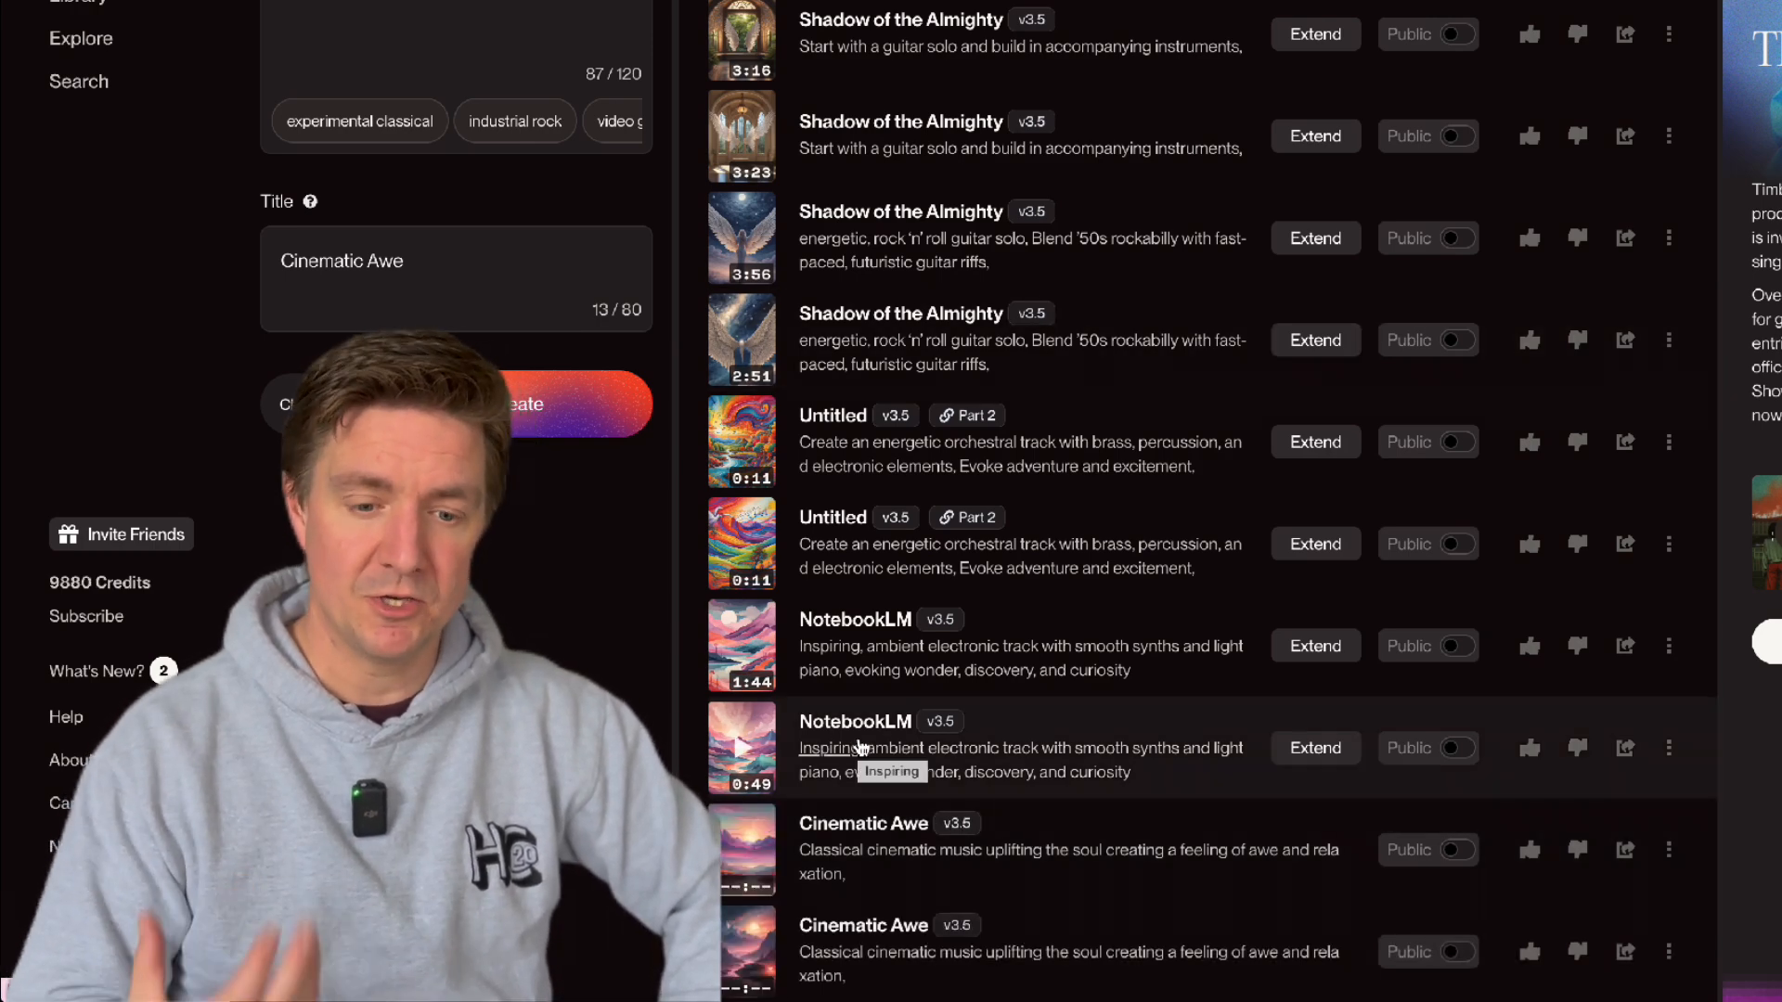
Play both Cinematic Awe versions and show the second track's download options.
{"action": "left_click", "coordinate": [749, 852]}
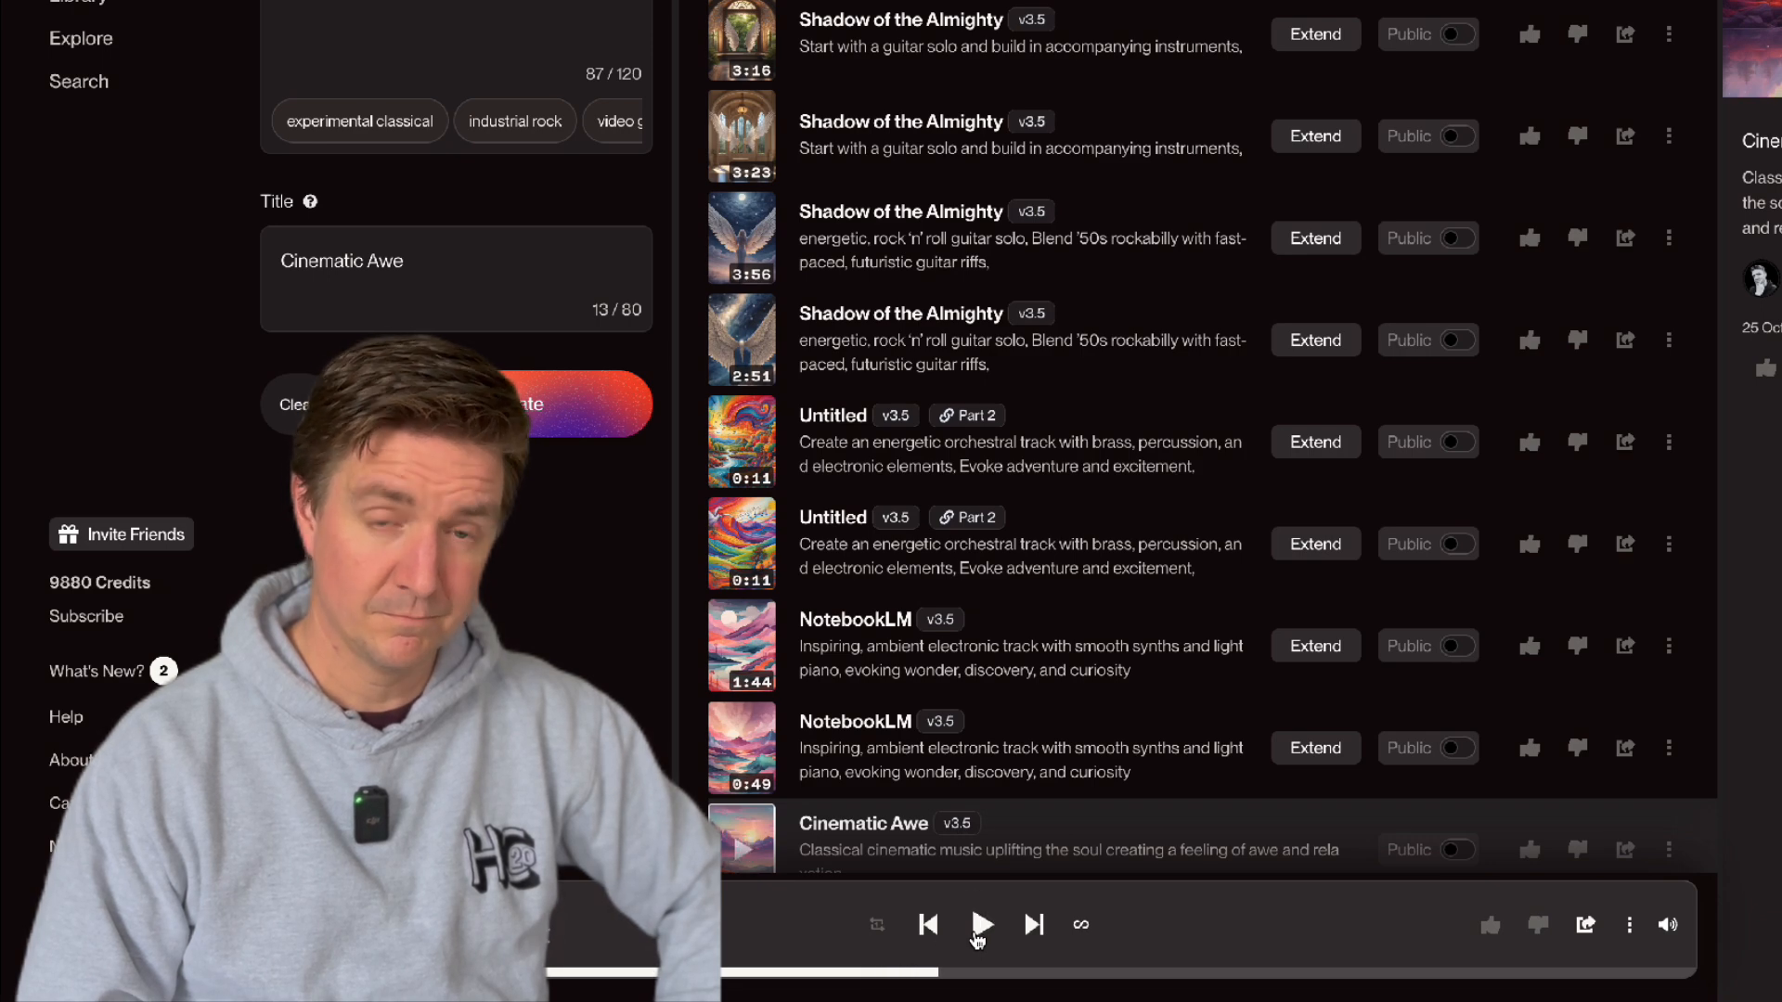
{"action": "scroll", "coordinate": [965, 807], "scroll_direction": "down", "scroll_amount": 2}
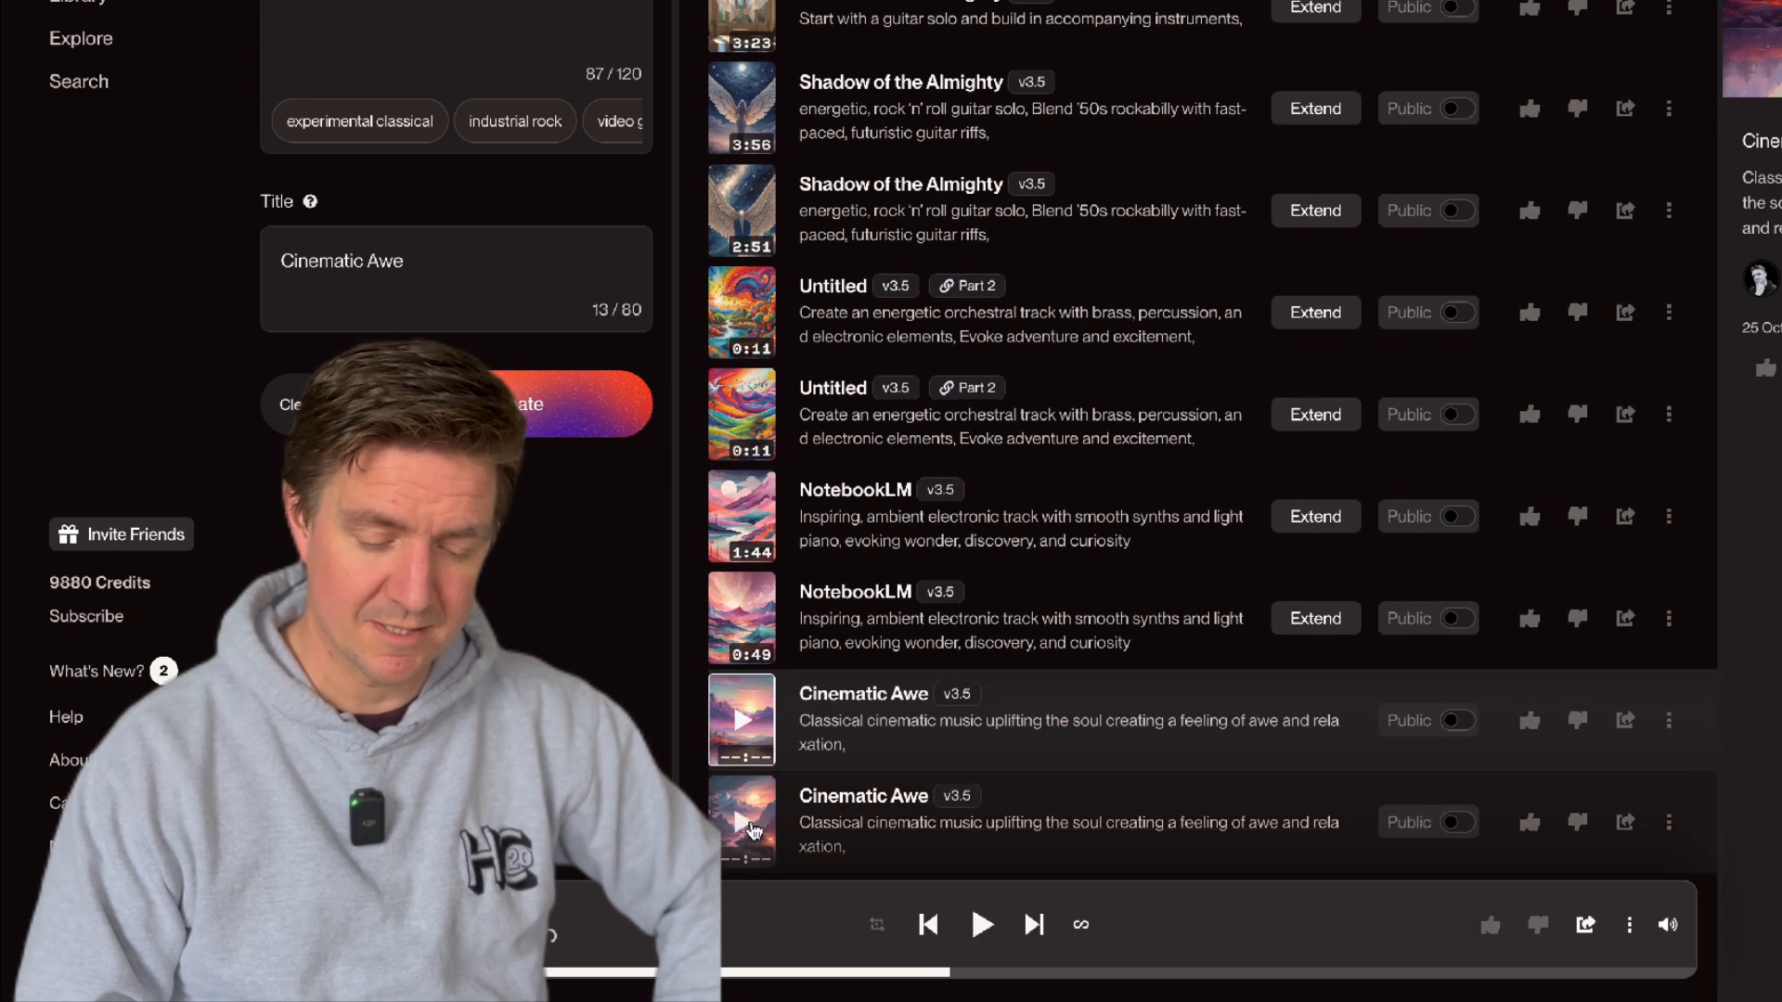
{"action": "left_click", "coordinate": [737, 828]}
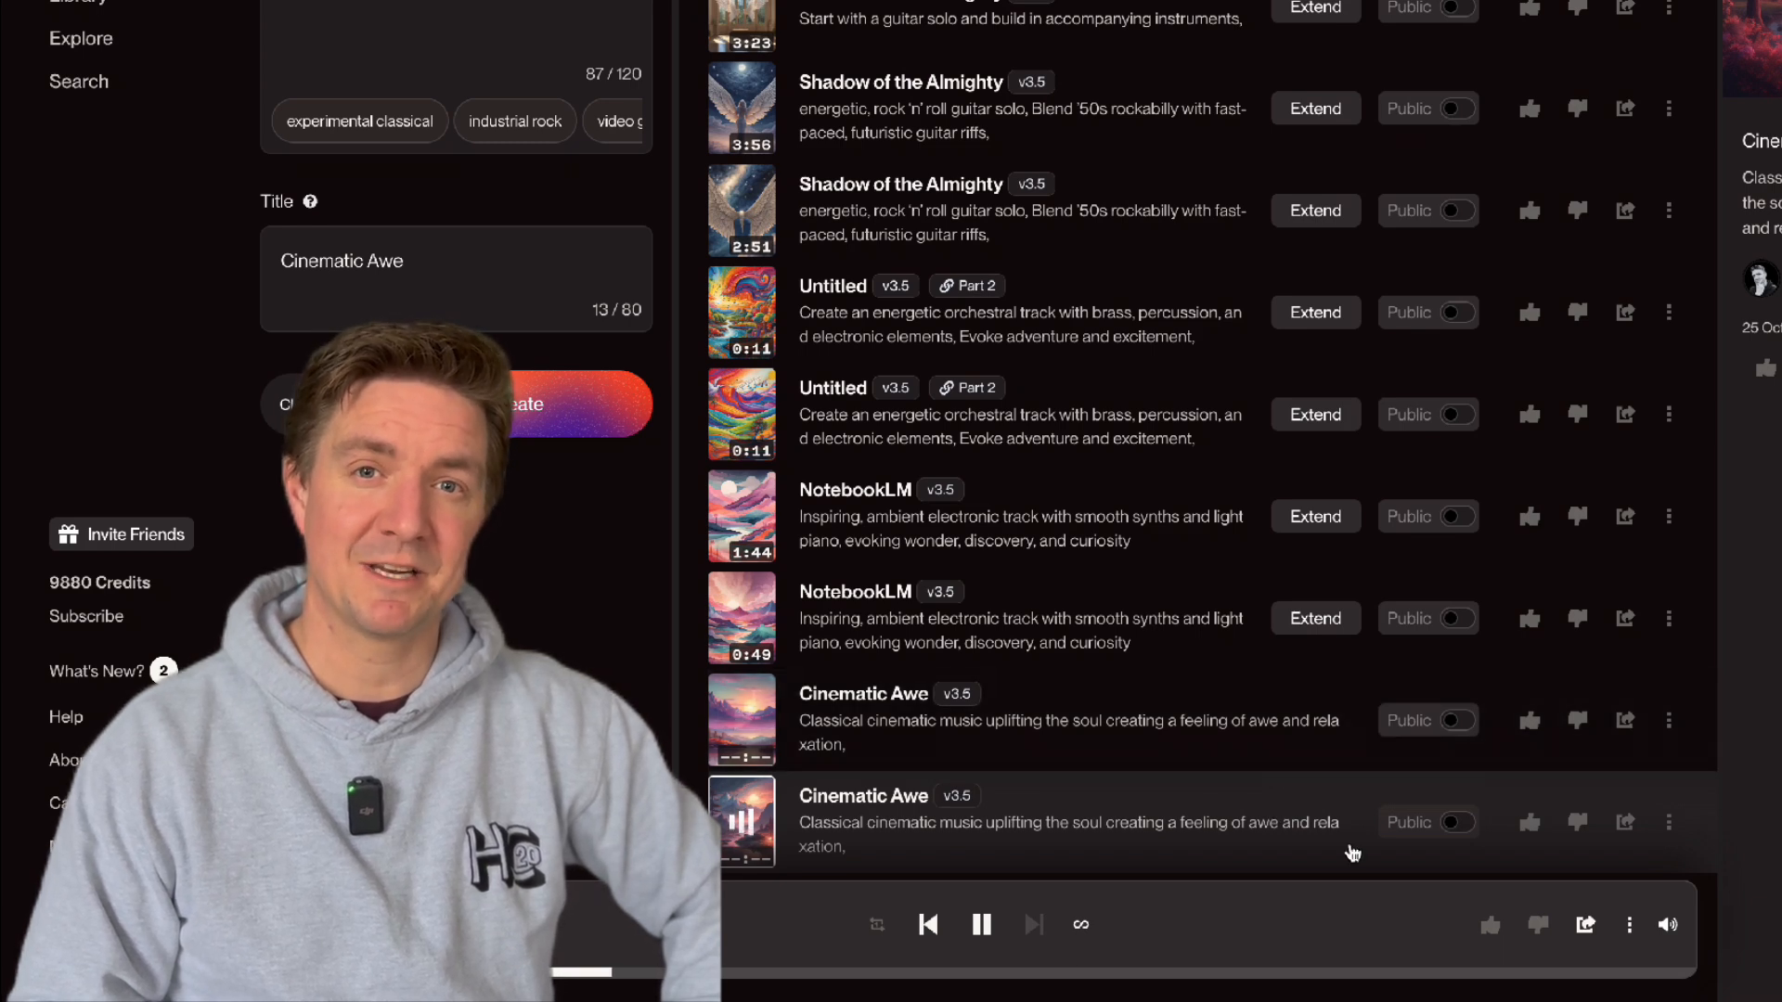
{"action": "left_click", "coordinate": [1627, 925]}
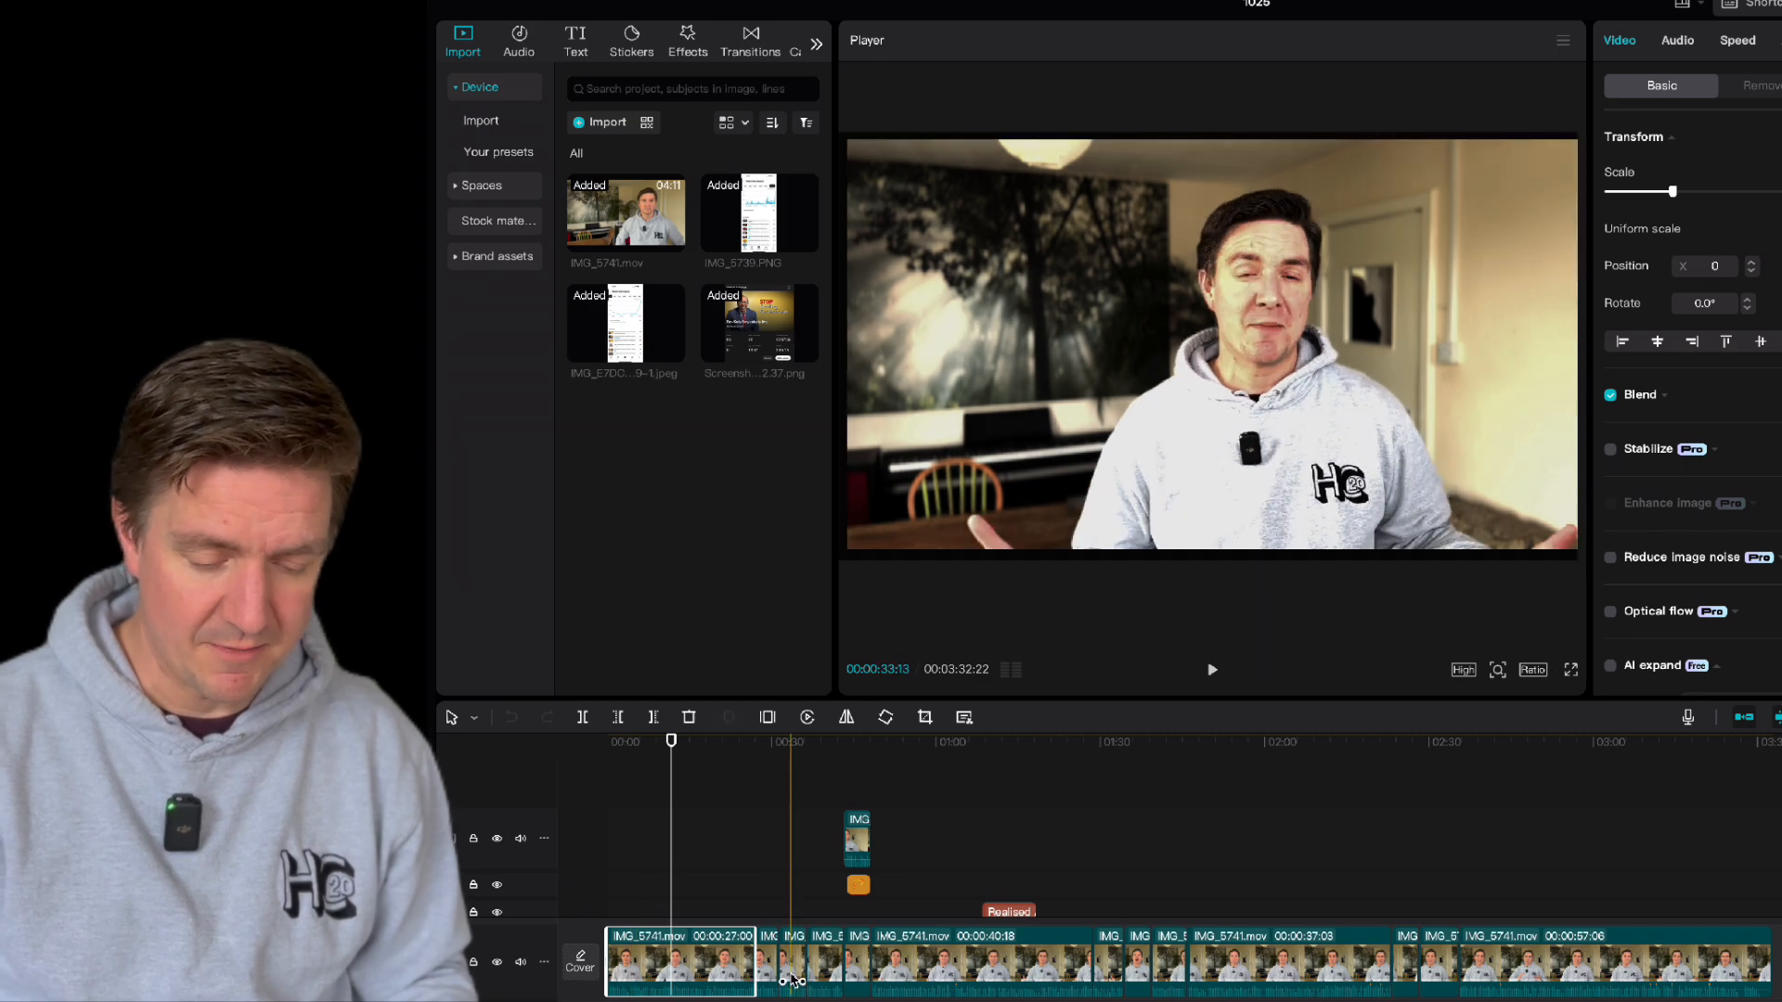
{"action": "scroll", "coordinate": [791, 979], "scroll_direction": "up", "scroll_amount": 3}
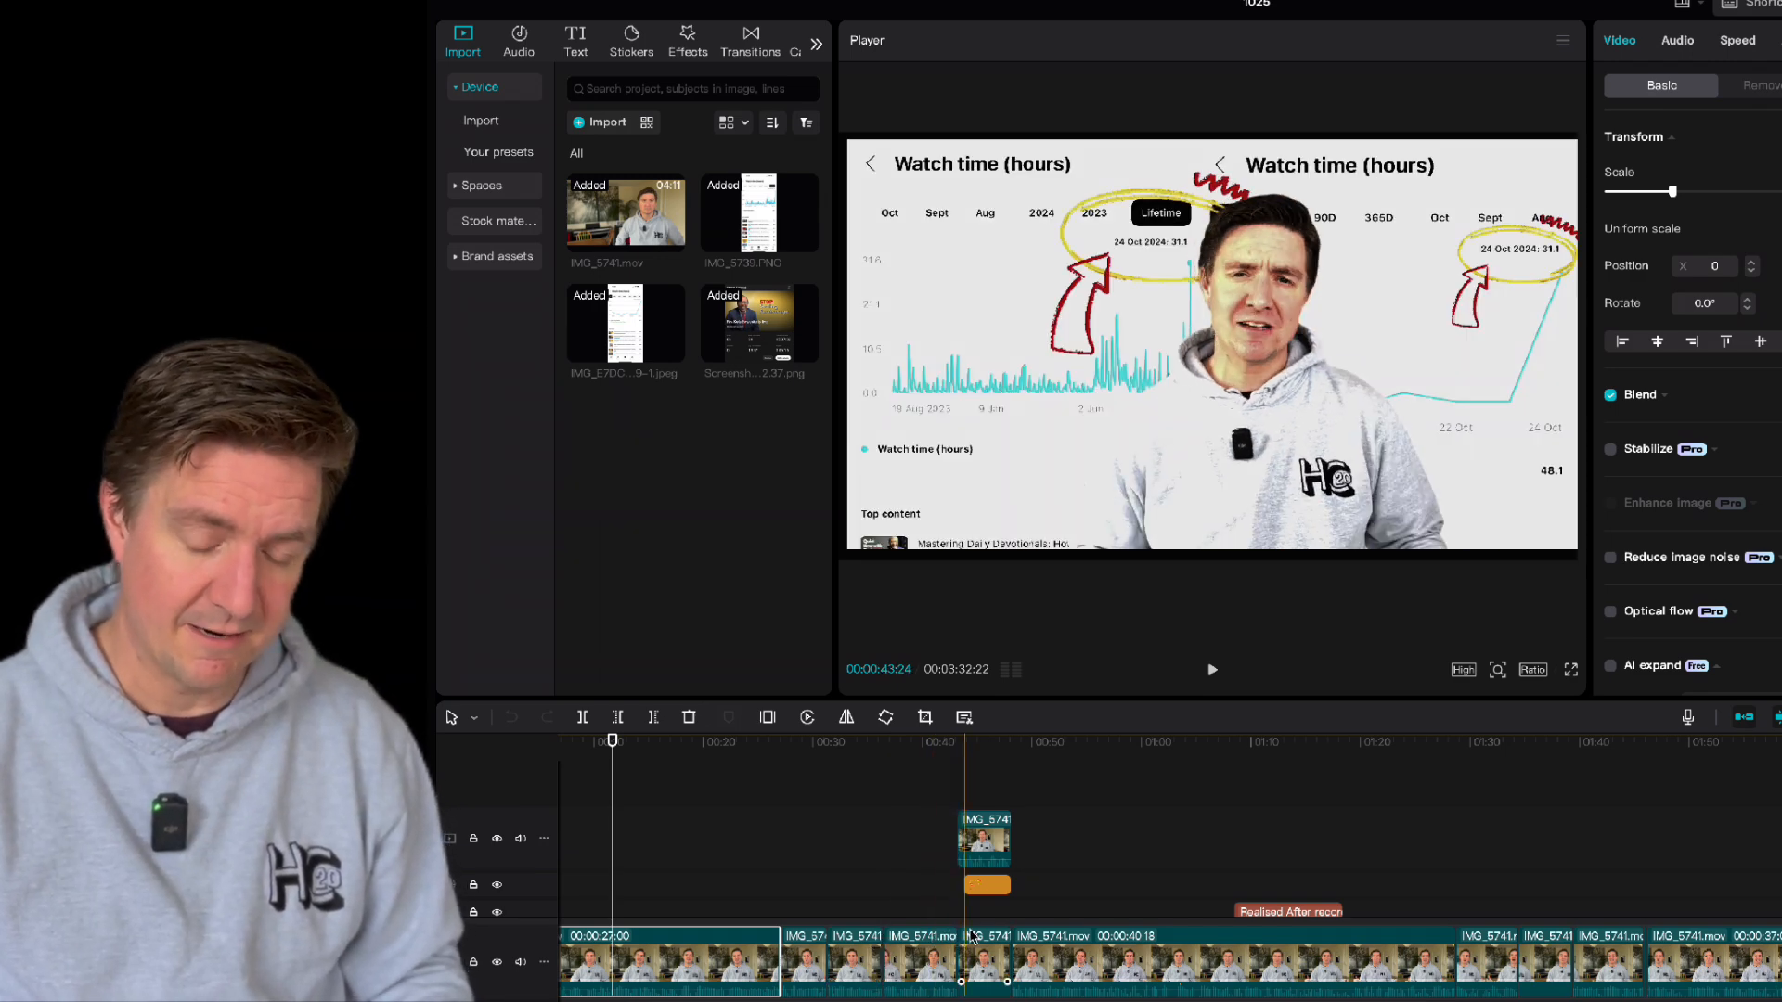
Hide the IMG_5739 image and both screenshot overlays from the preview.
{"action": "left_click", "coordinate": [985, 960]}
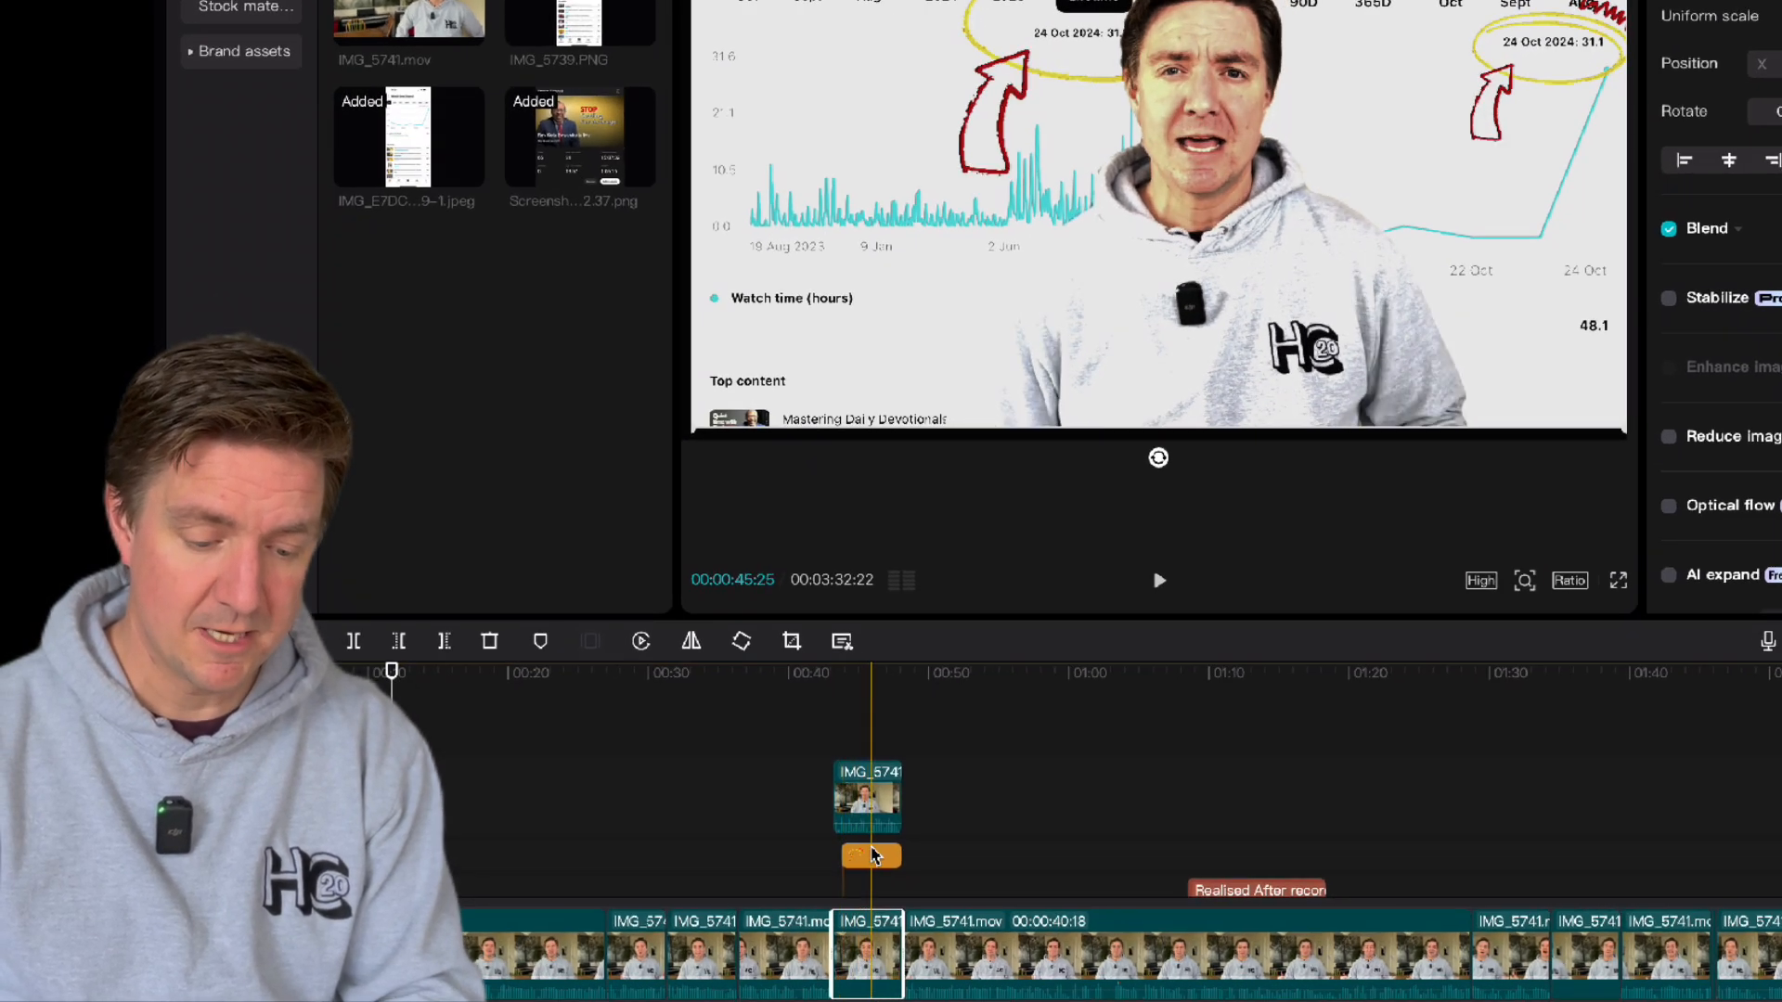
{"action": "left_click", "coordinate": [877, 814]}
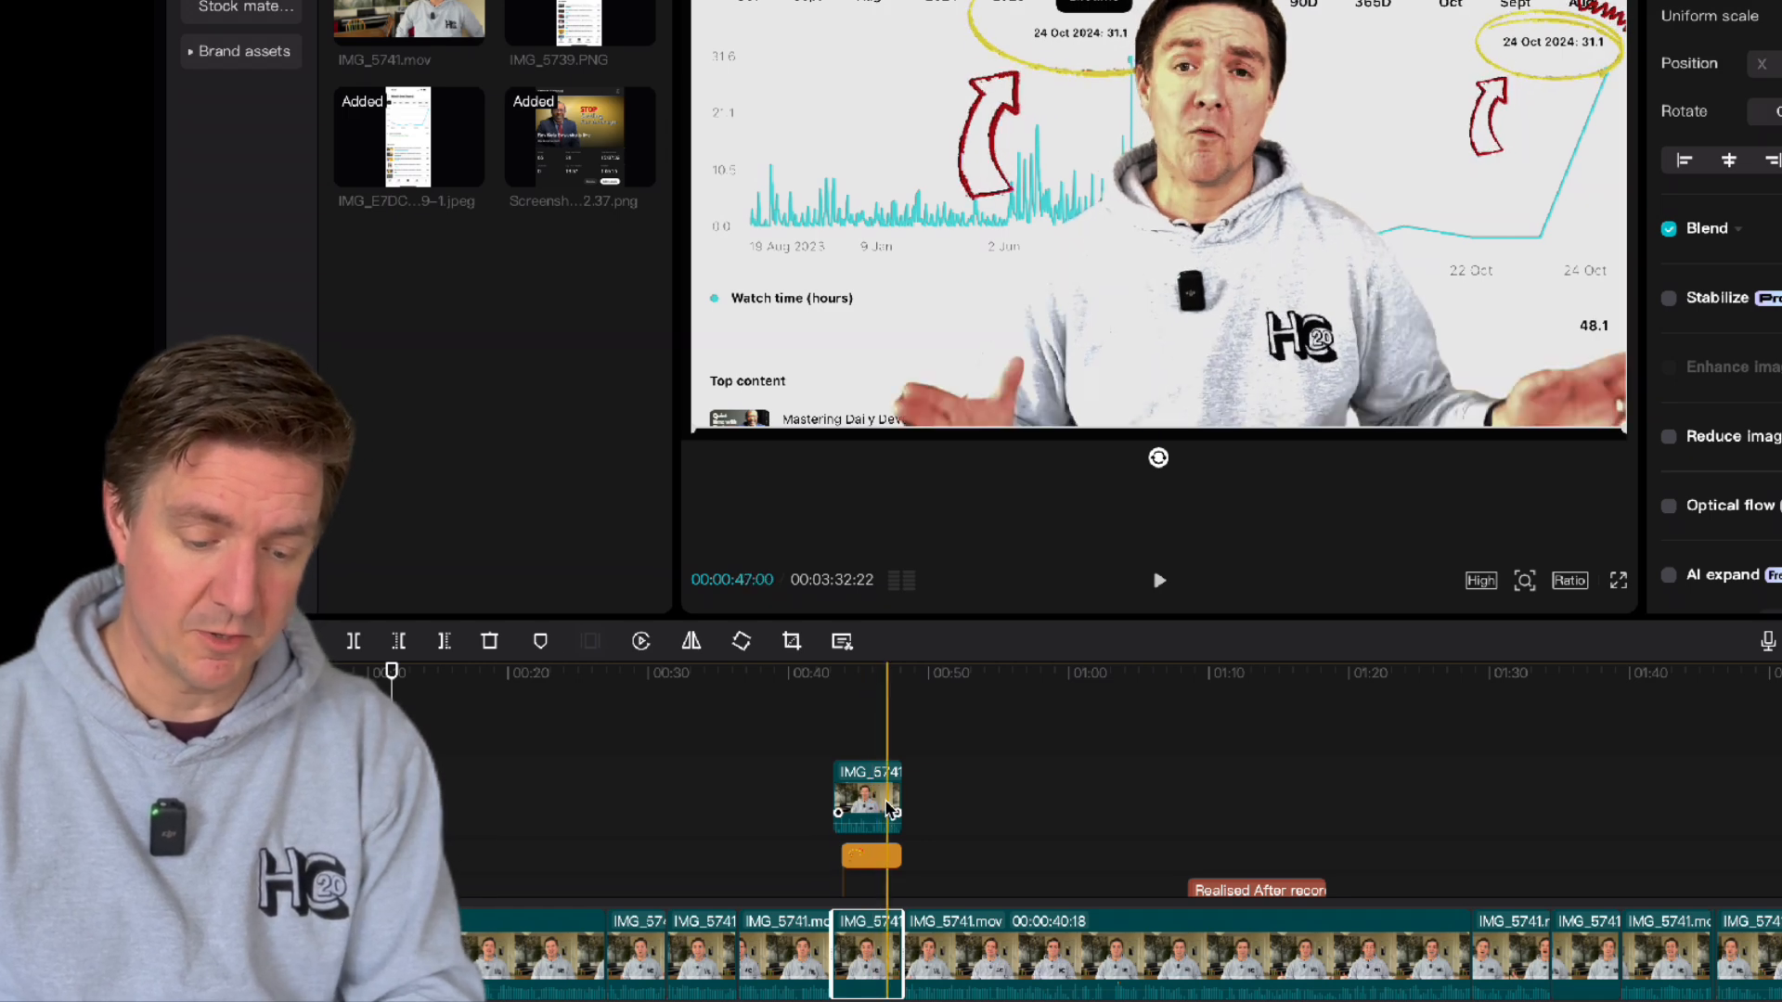
{"action": "left_click", "coordinate": [889, 860]}
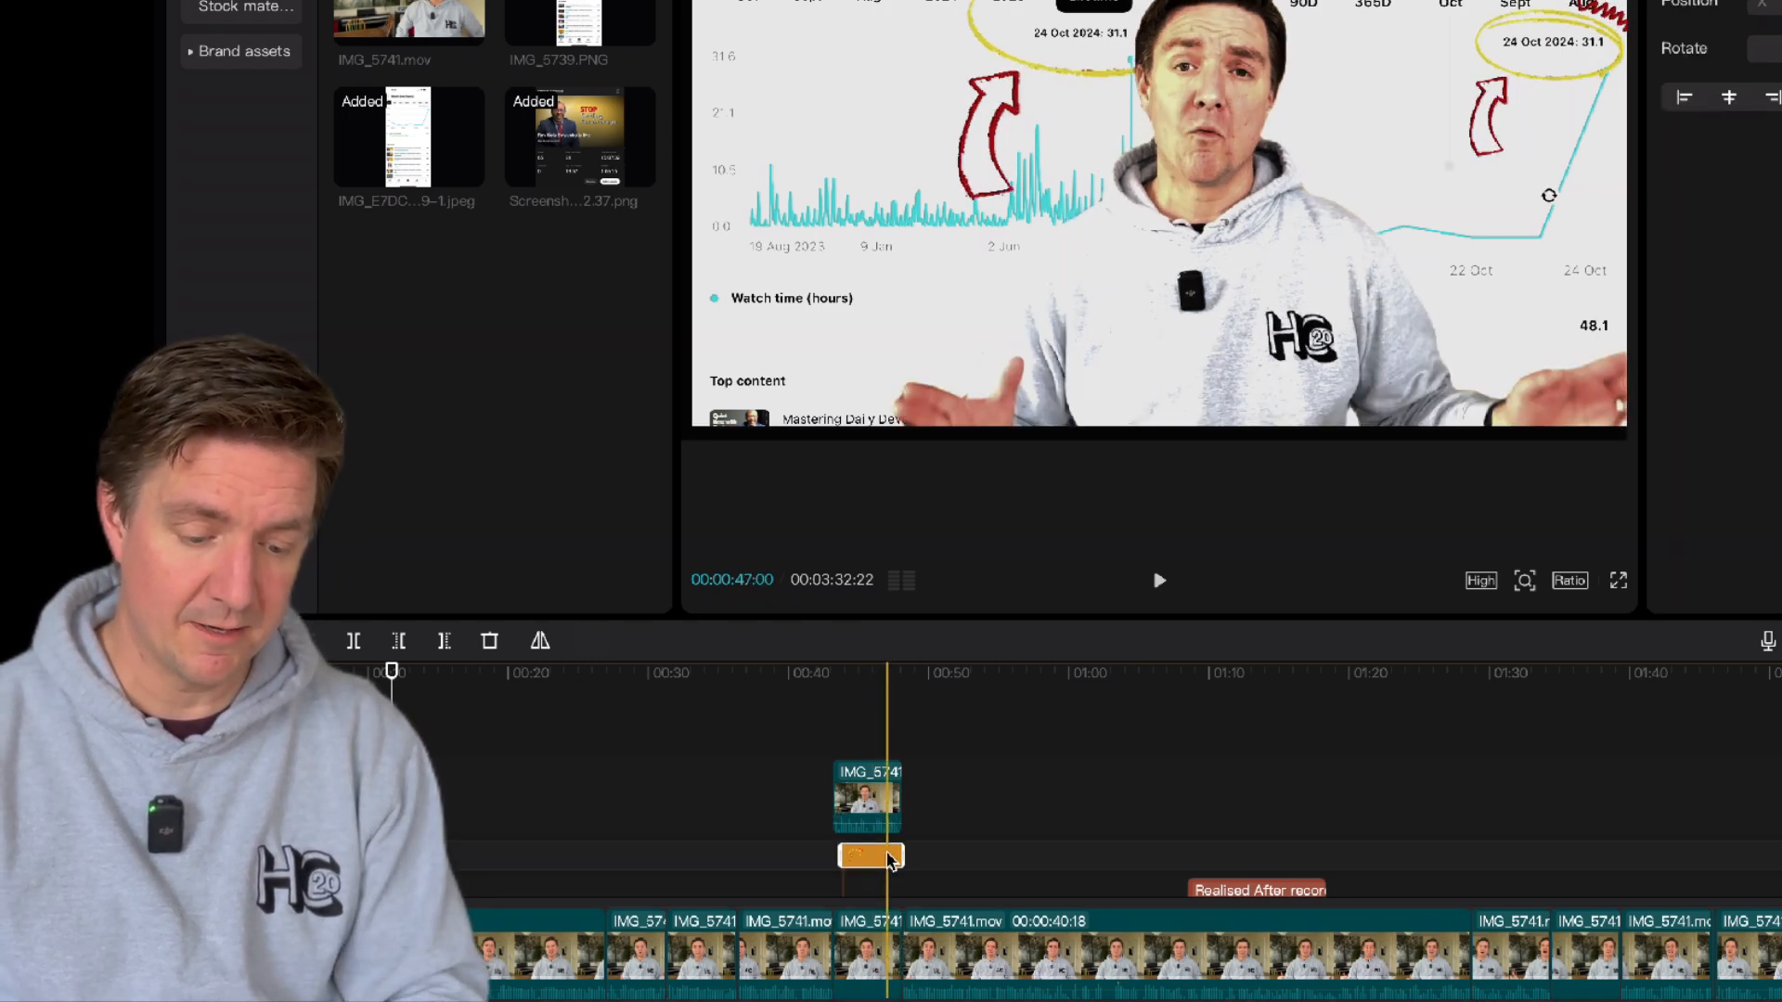
{"action": "key", "text": "Left"}
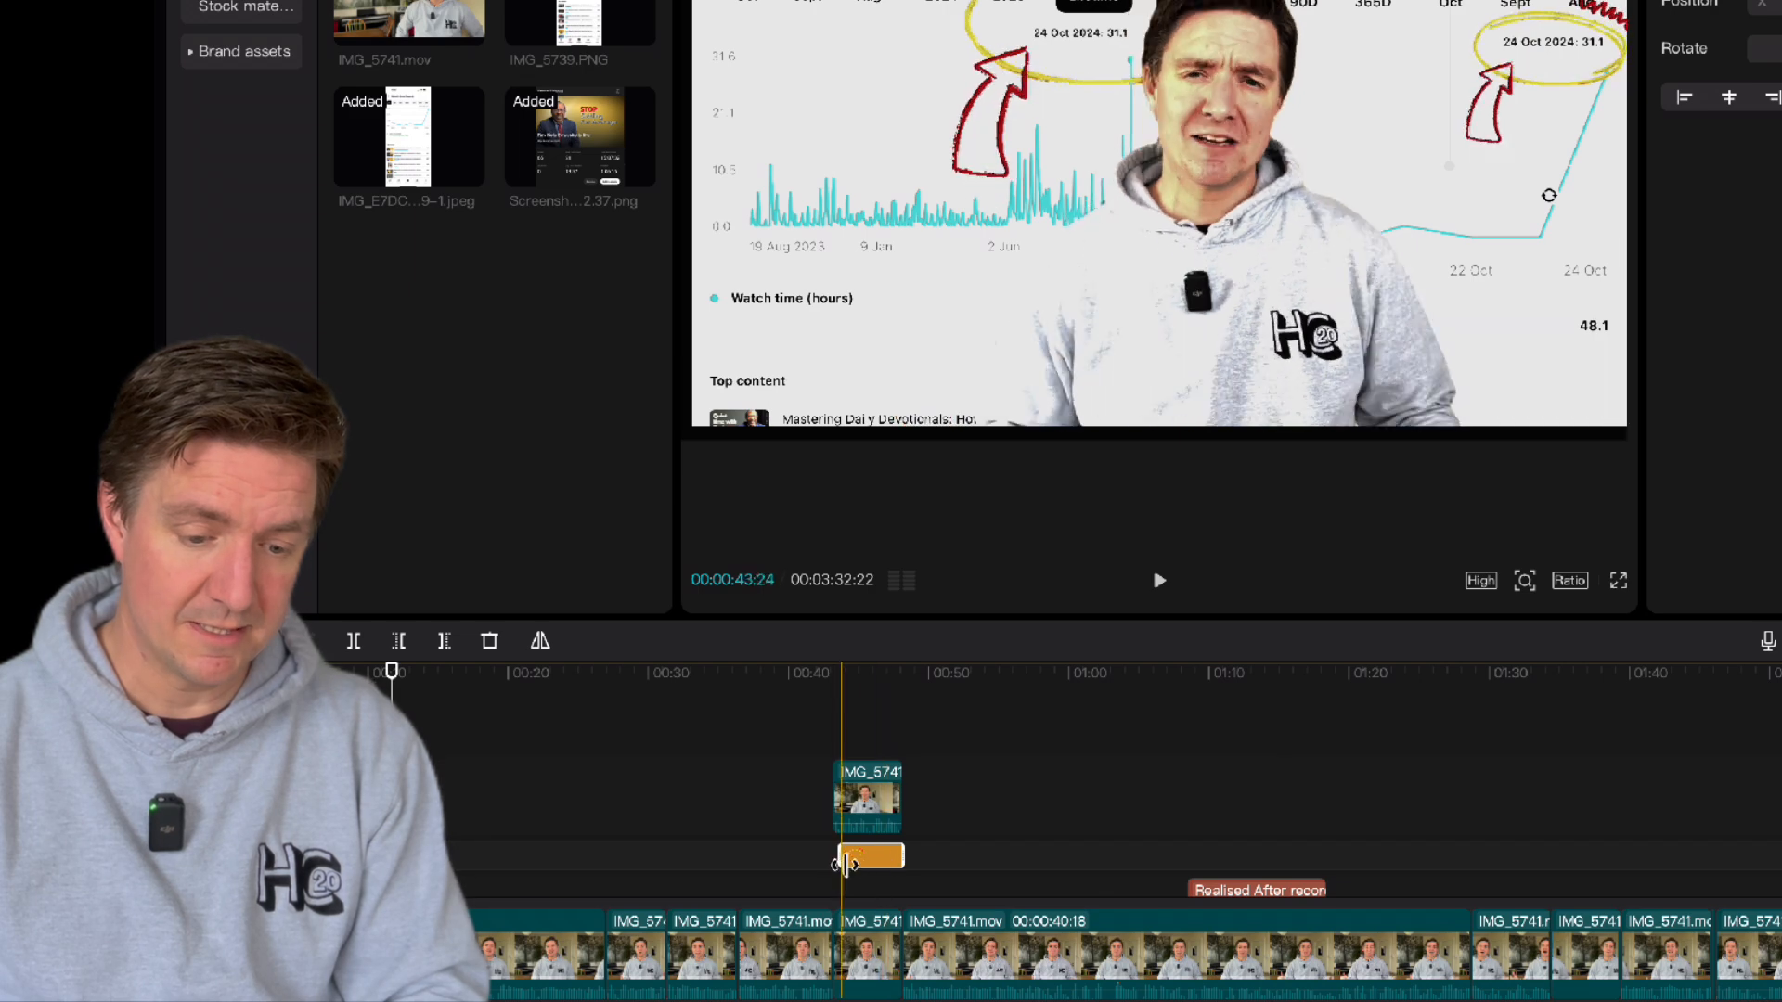
{"action": "key", "text": "Left"}
{"action": "key", "text": "Left"}
{"action": "key", "text": "Left"}
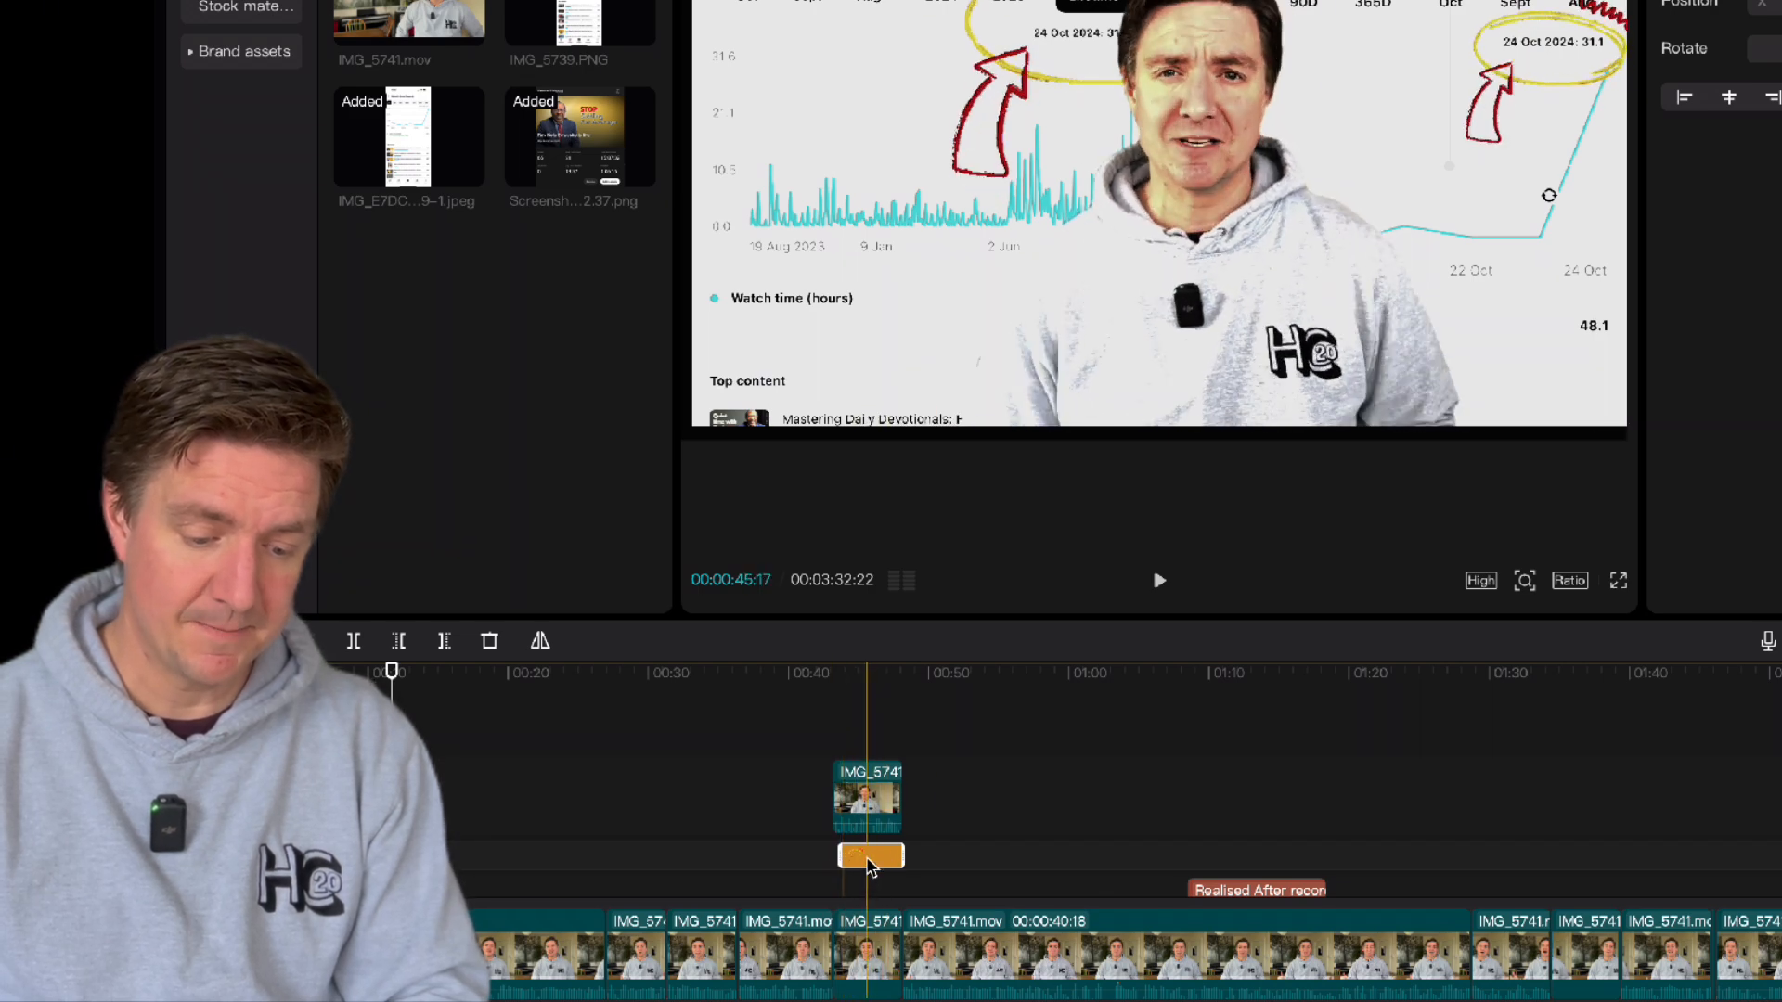
{"action": "scroll", "coordinate": [874, 871], "scroll_direction": "down", "scroll_amount": 2}
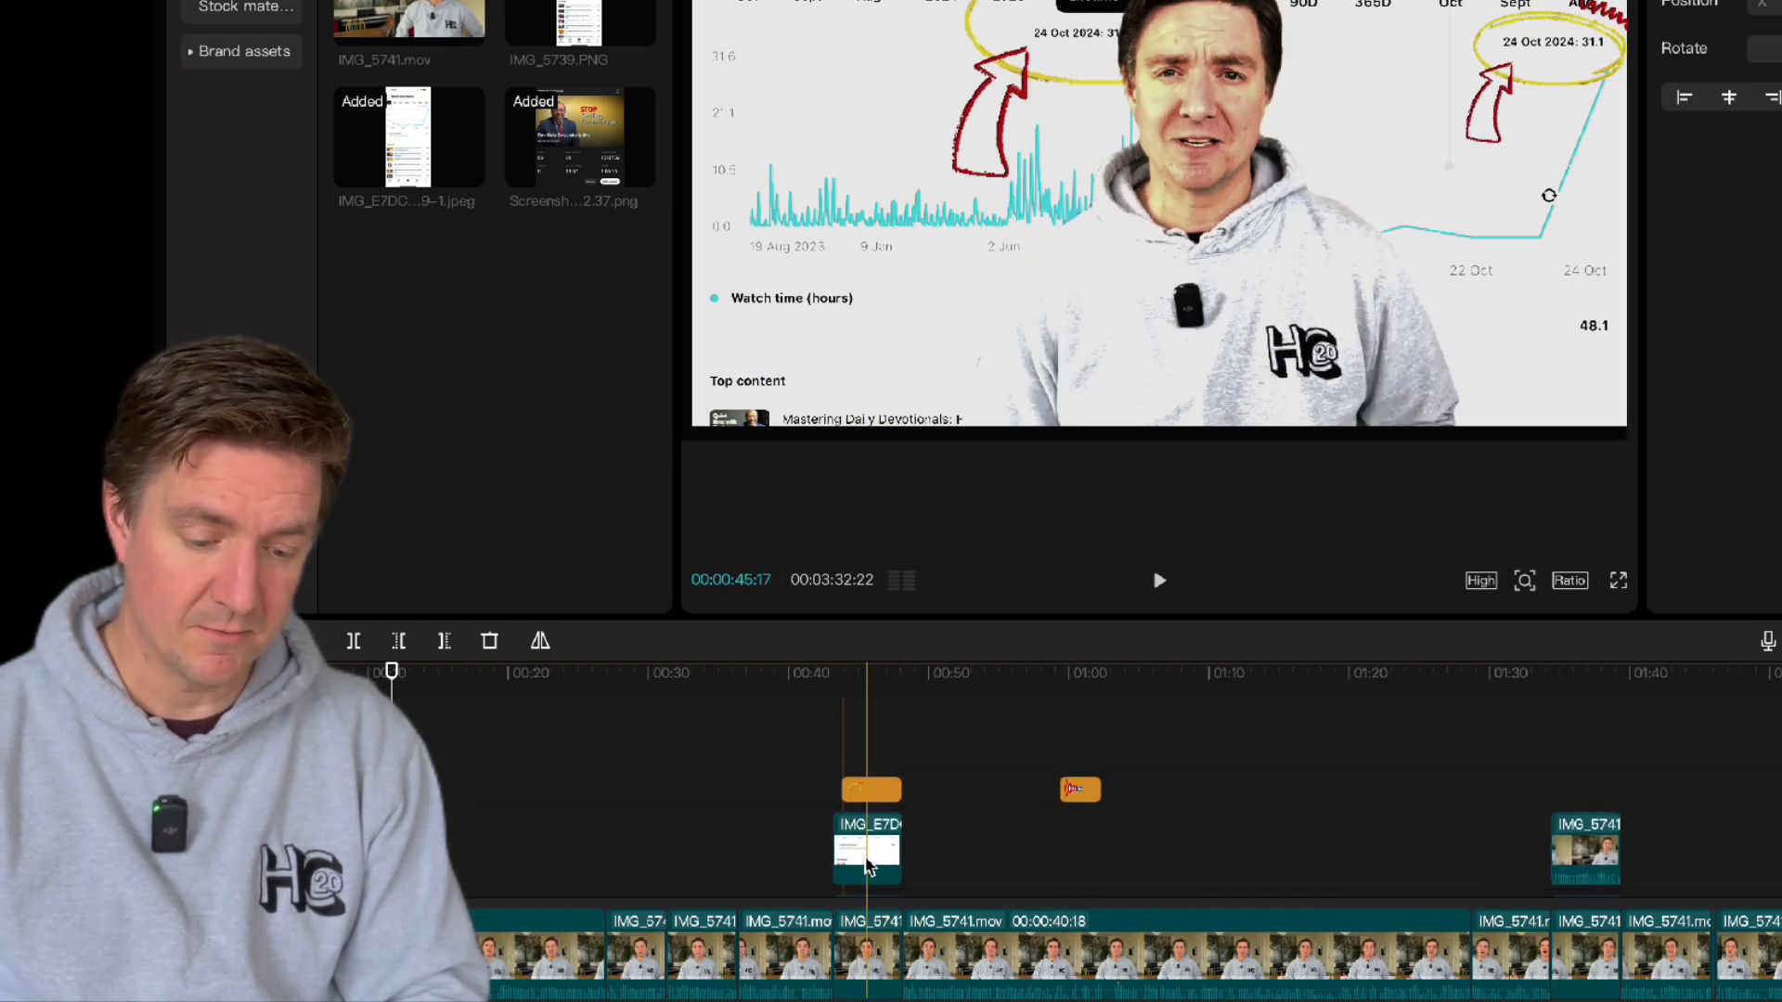
{"action": "scroll", "coordinate": [866, 863], "scroll_direction": "down", "scroll_amount": 3}
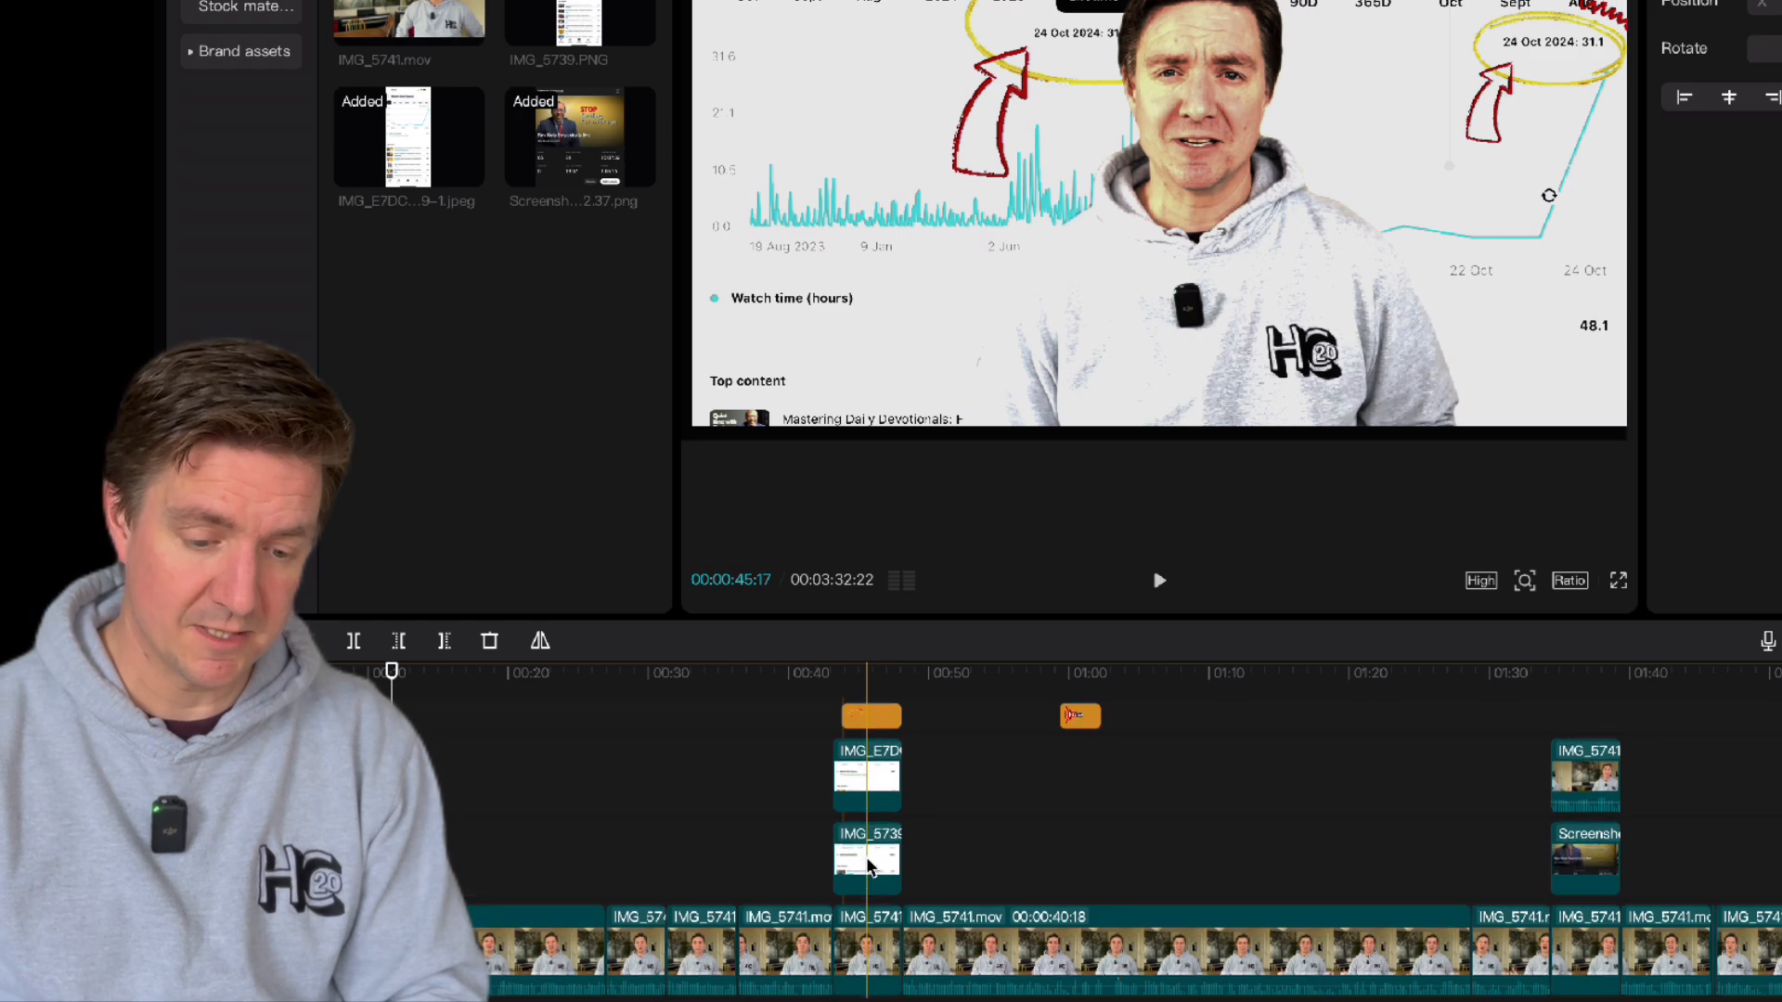
{"action": "left_click", "coordinate": [867, 863]}
{"action": "key", "text": "v"}
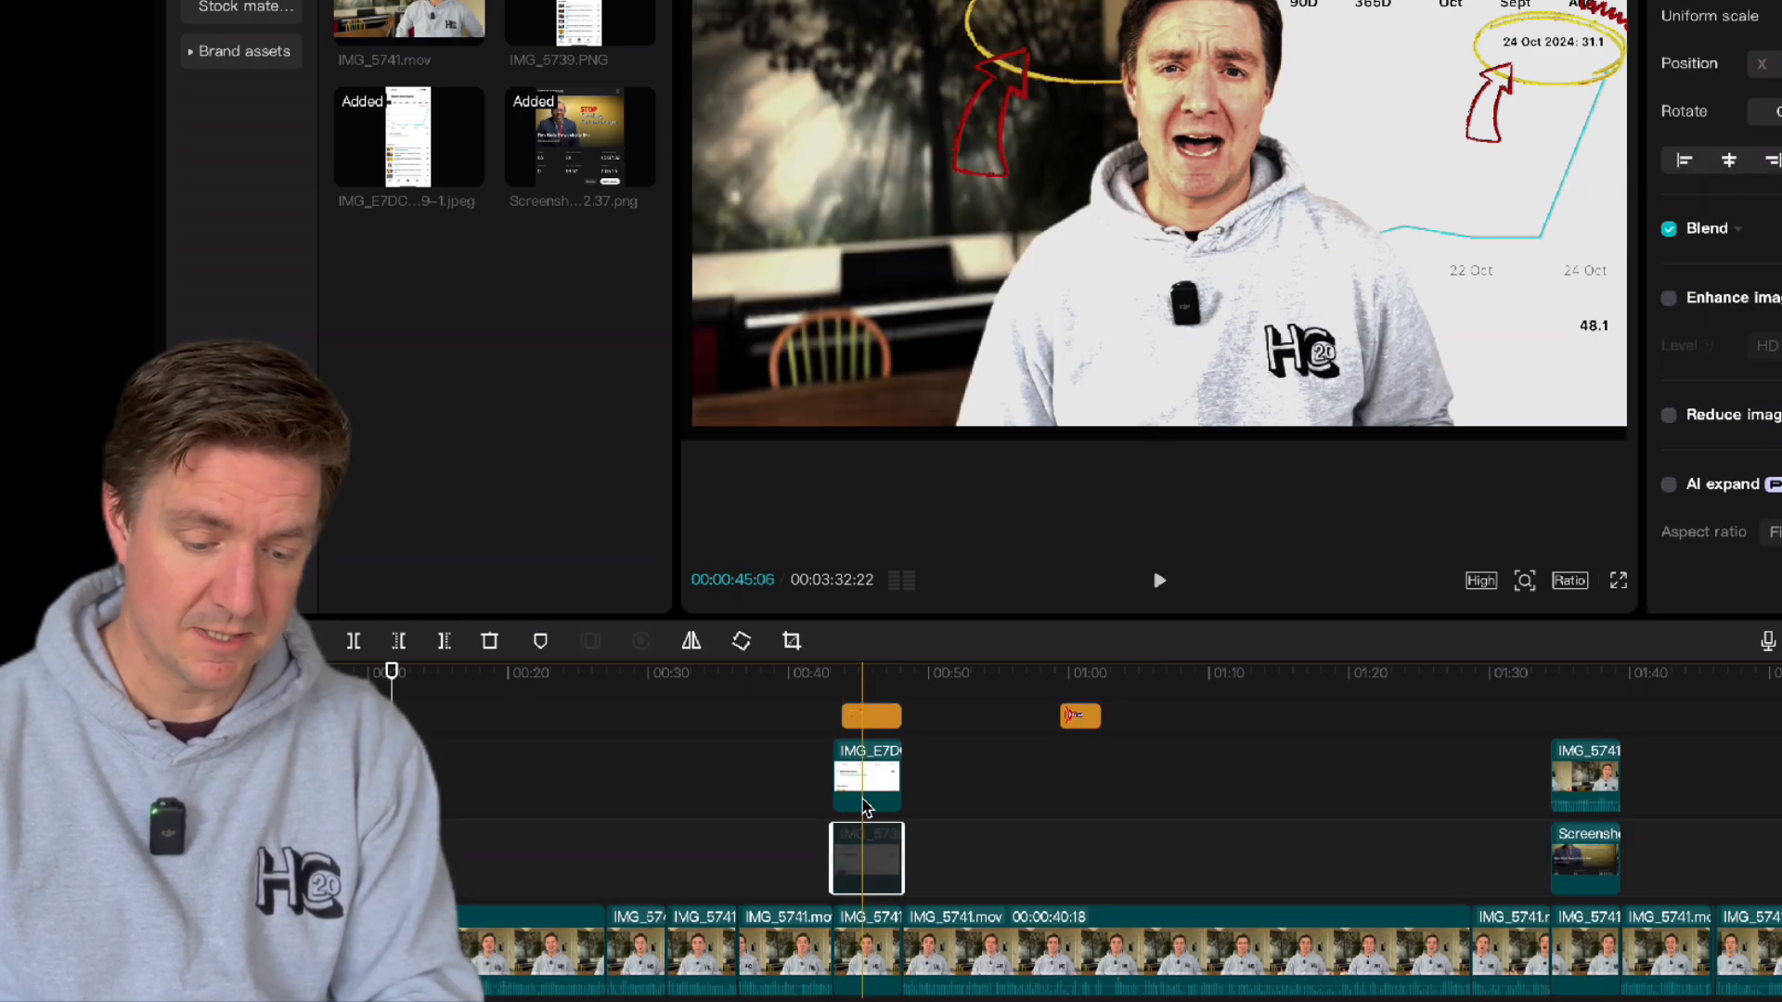
{"action": "left_click", "coordinate": [877, 782]}
{"action": "key", "text": "v"}
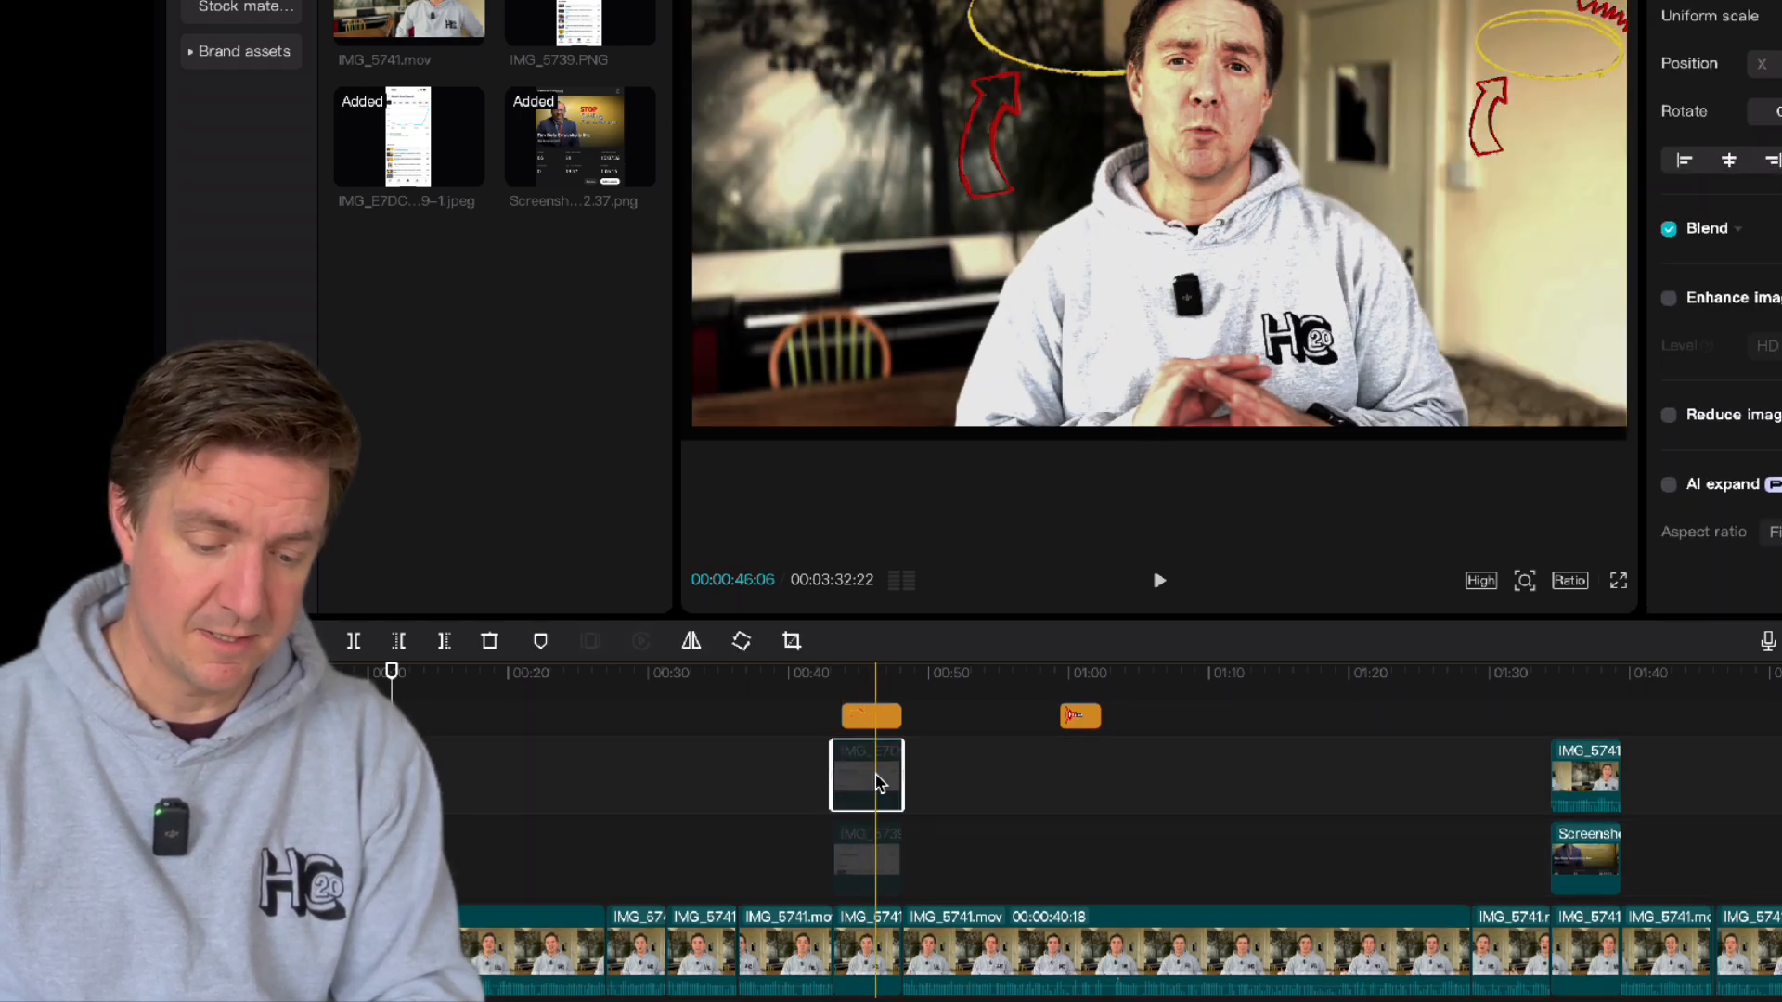
Move the 0:45 talking-head clip onto an overlay track and the orange sticker to a lower track.
{"action": "left_click", "coordinate": [875, 950]}
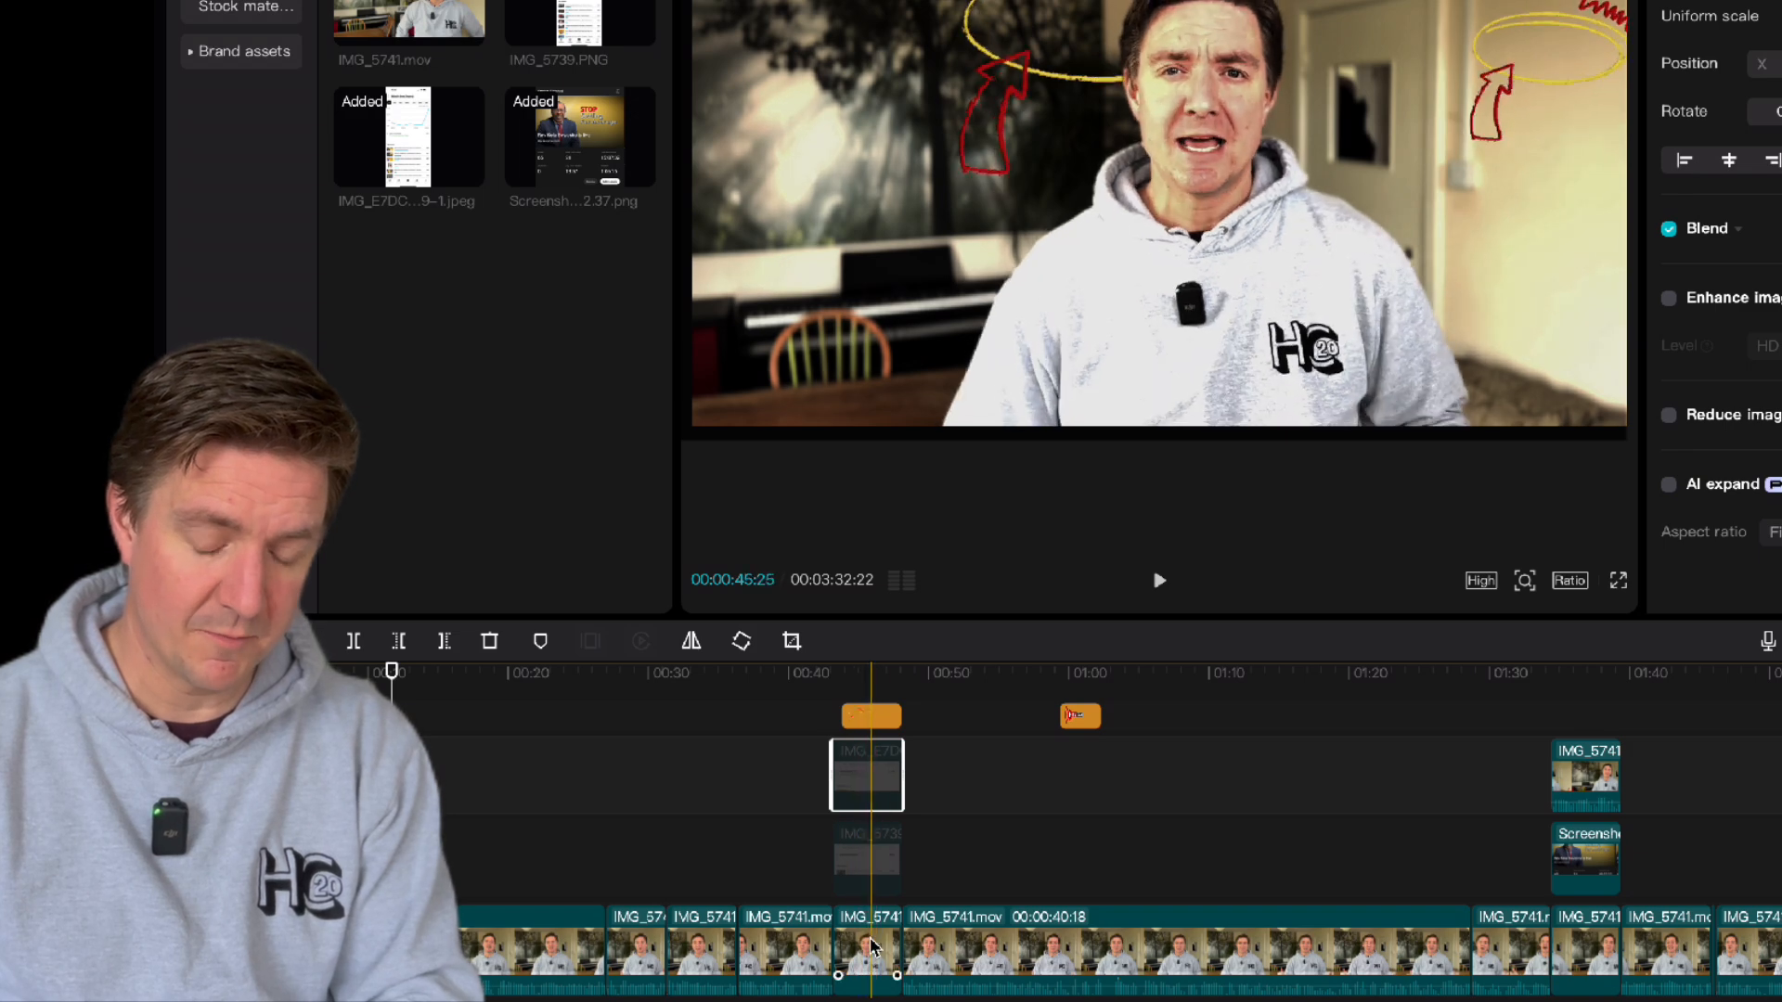
{"action": "left_click", "coordinate": [874, 952]}
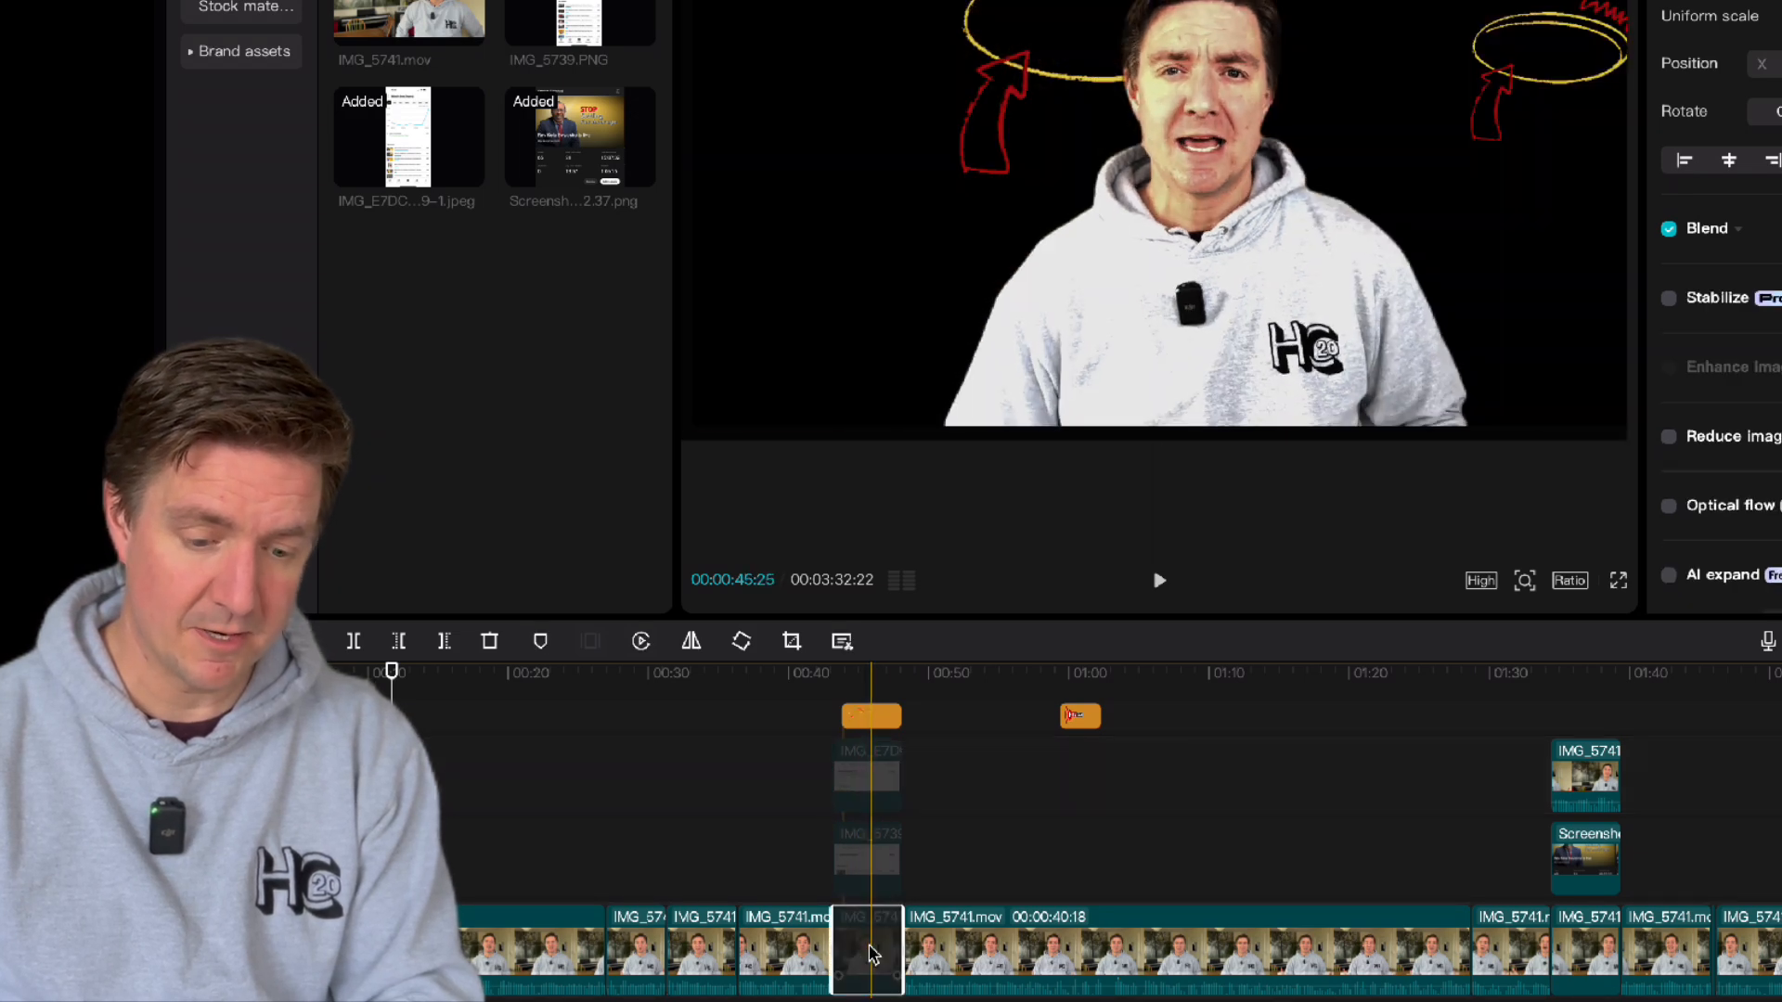
{"action": "left_click_drag", "start_coordinate": [875, 951], "coordinate": [874, 752]}
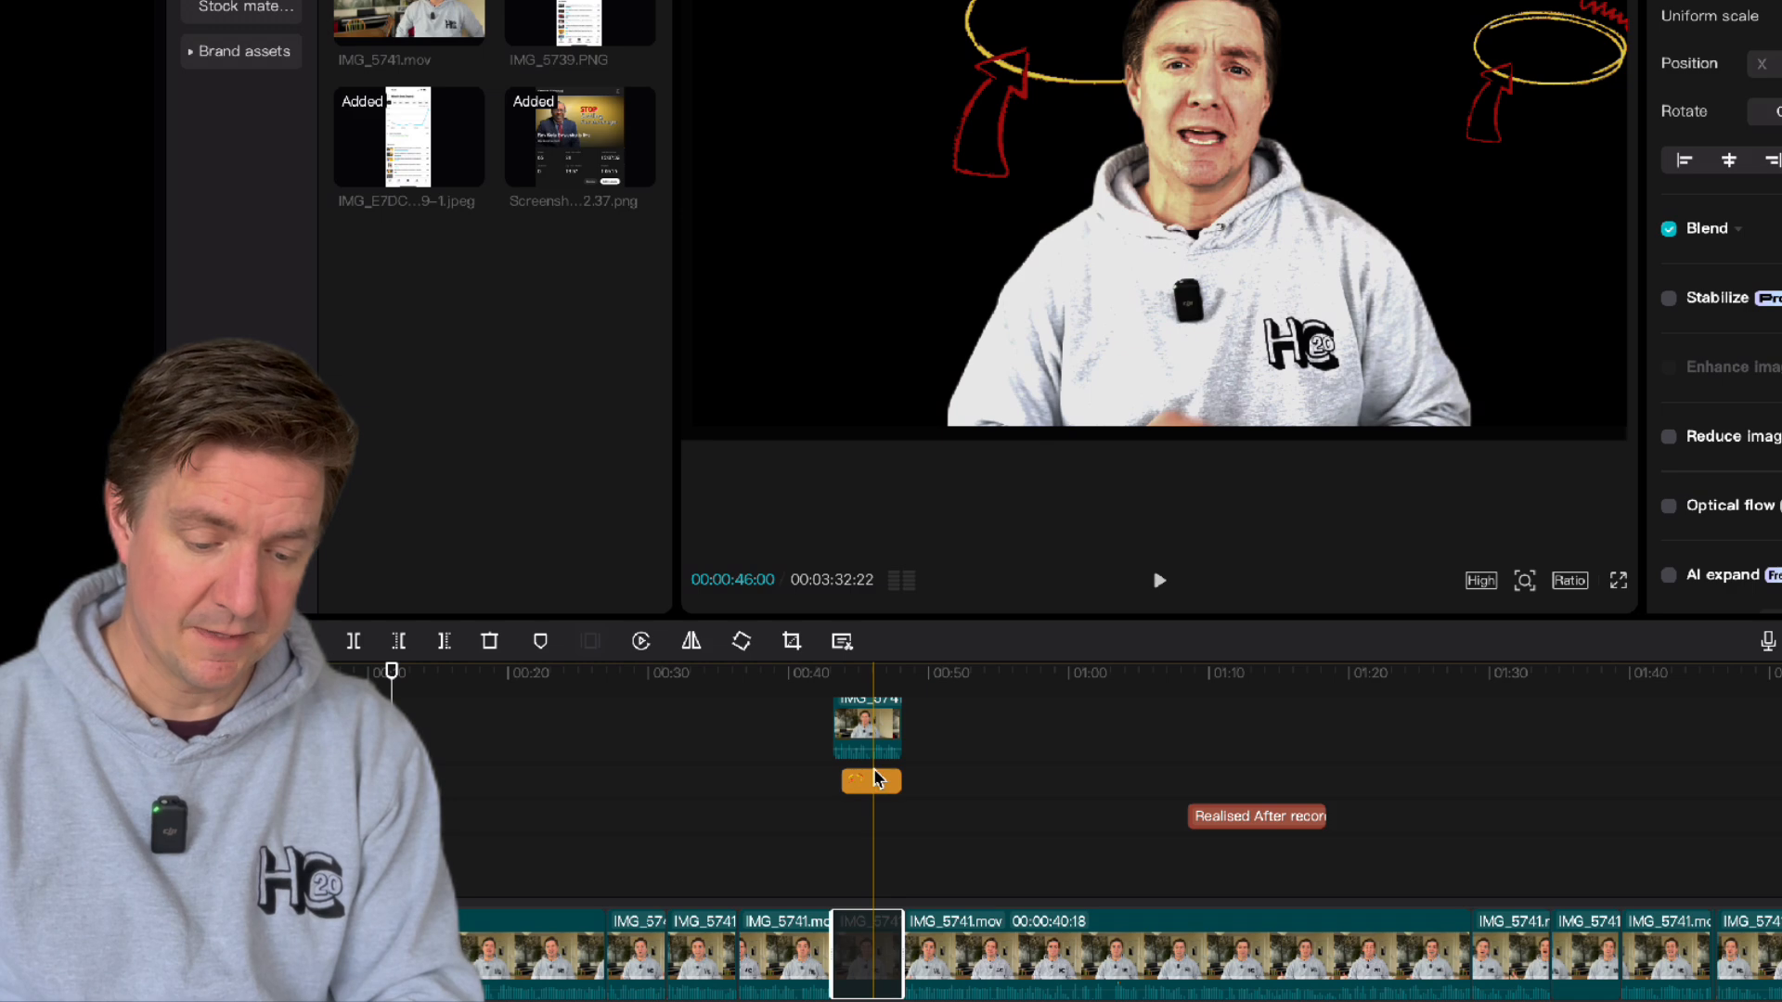
{"action": "mouse_move", "coordinate": [877, 759]}
{"action": "left_mouse_down"}
{"action": "mouse_move", "coordinate": [901, 759]}
{"action": "mouse_move", "coordinate": [898, 708]}
{"action": "left_mouse_up"}
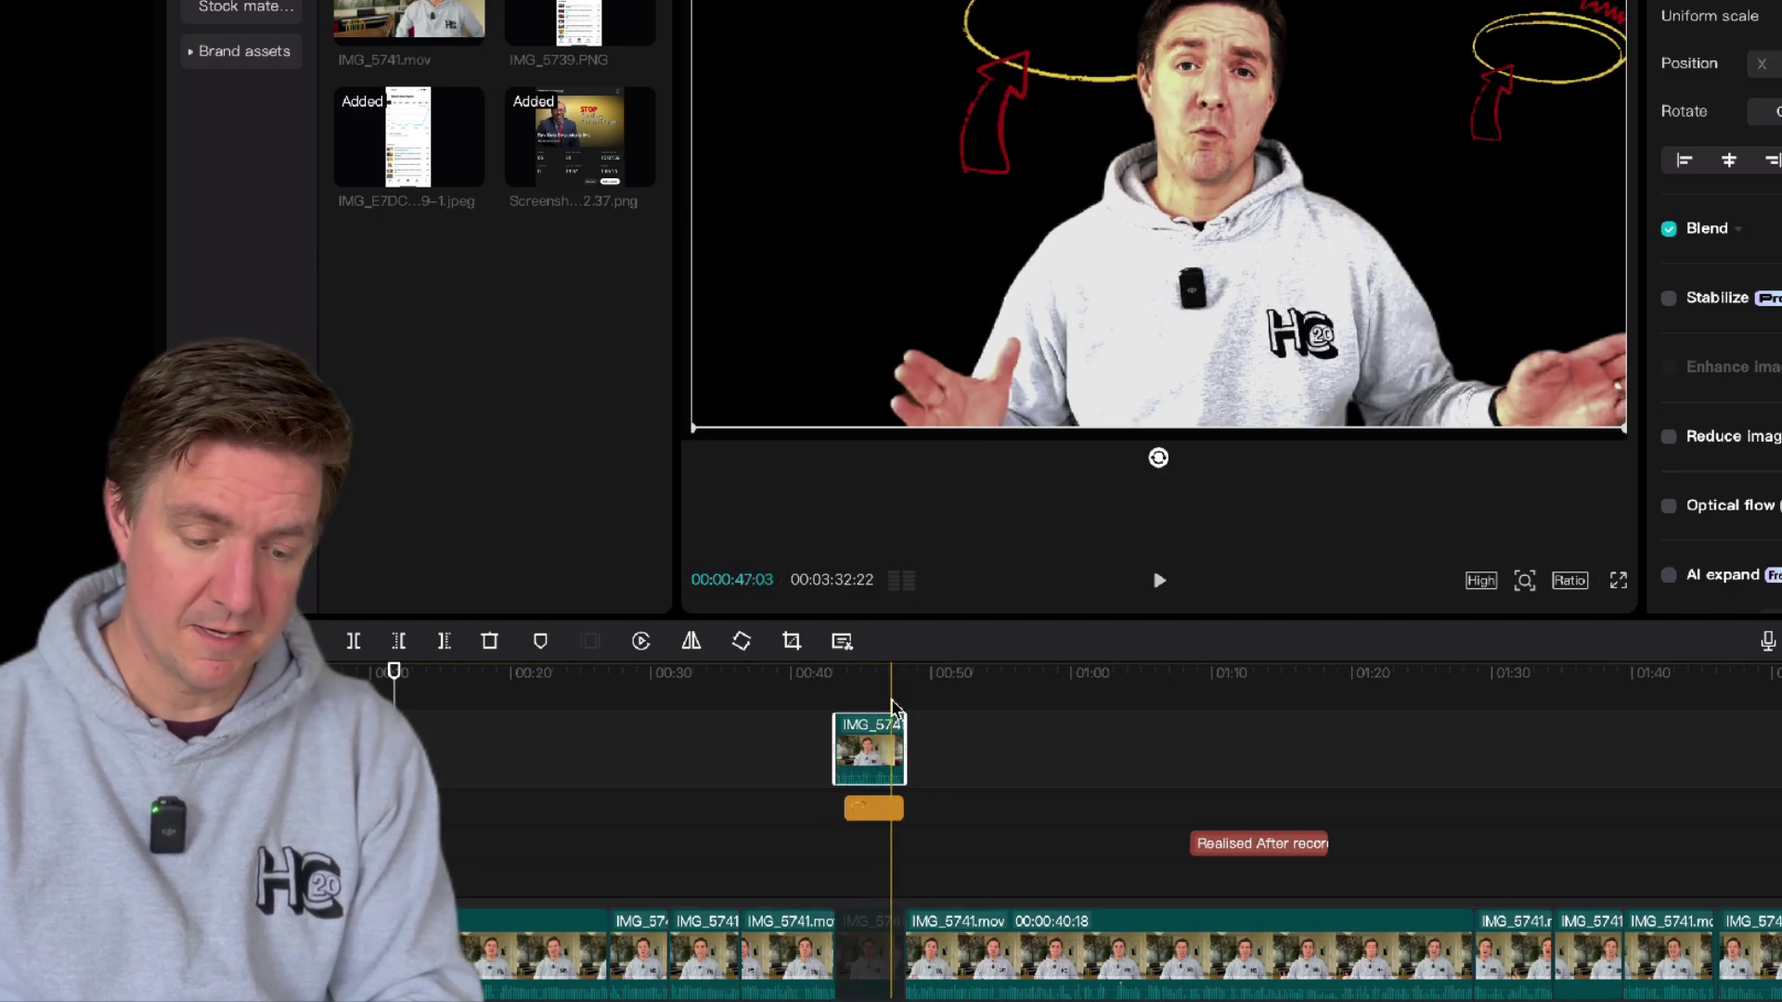
{"action": "left_click_drag", "start_coordinate": [894, 806], "coordinate": [883, 817]}
{"action": "left_click", "coordinate": [882, 811]}
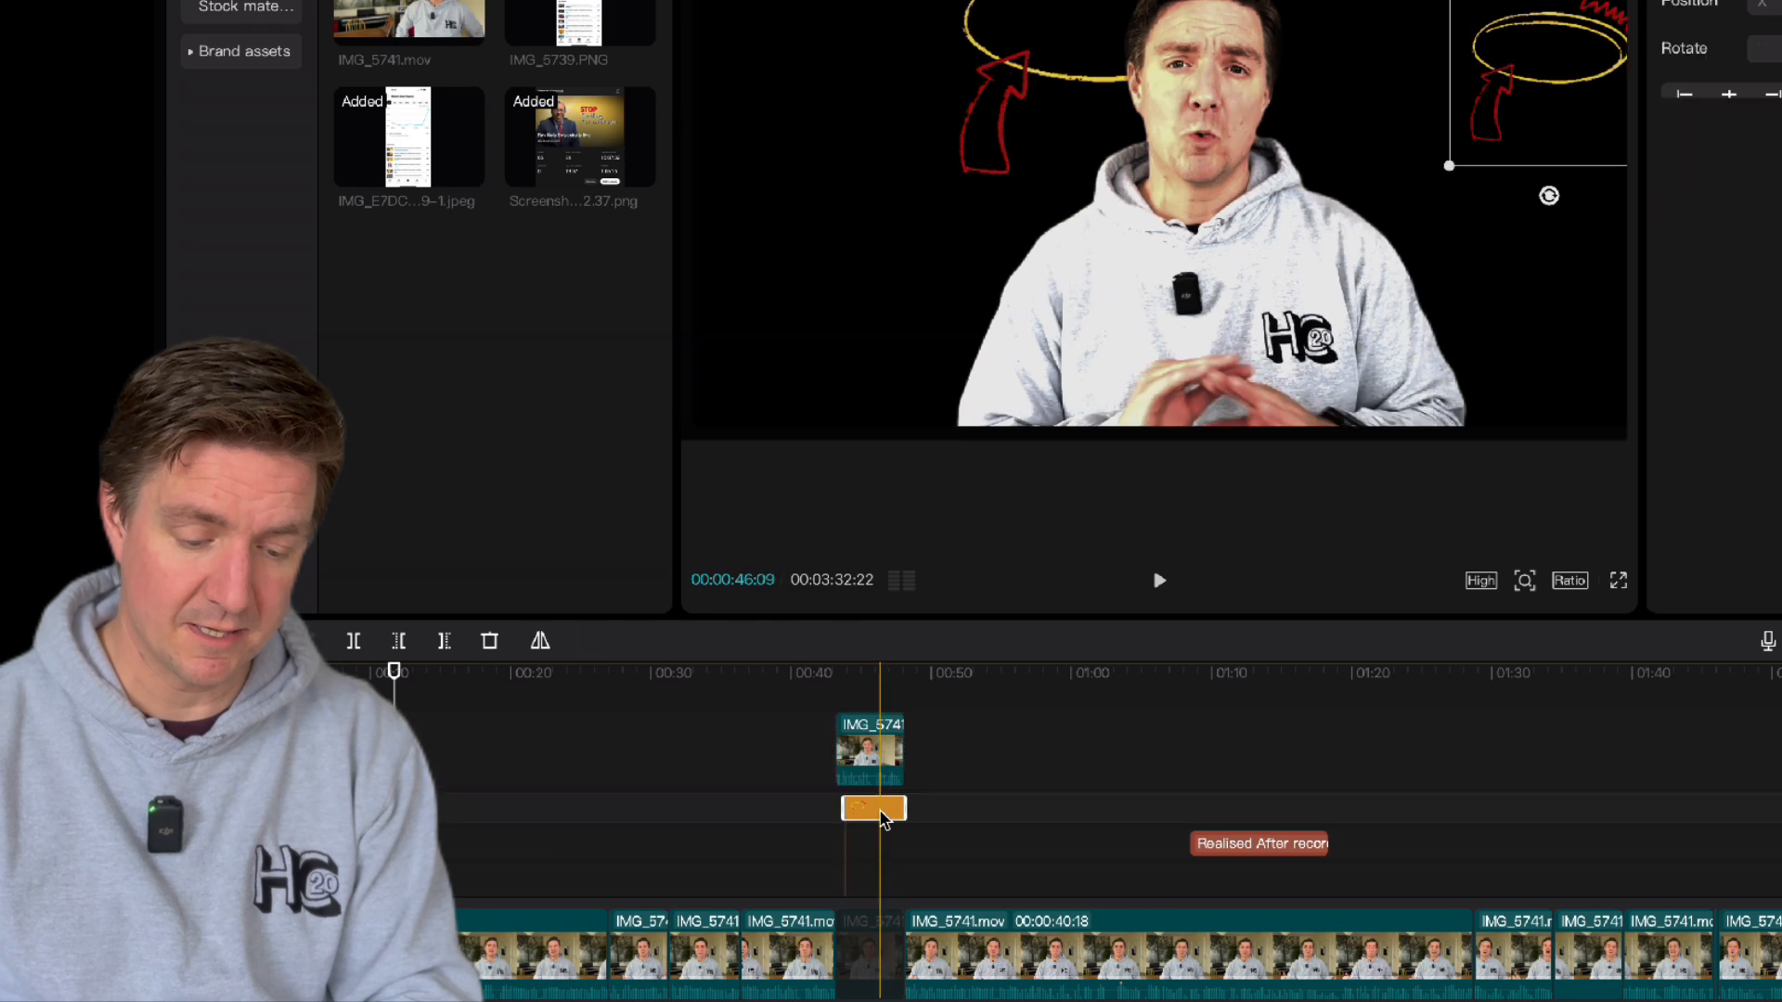
{"action": "mouse_move", "coordinate": [881, 816]}
{"action": "left_mouse_down"}
{"action": "mouse_move", "coordinate": [879, 848]}
{"action": "mouse_move", "coordinate": [871, 733]}
{"action": "mouse_move", "coordinate": [866, 944]}
{"action": "left_mouse_up"}
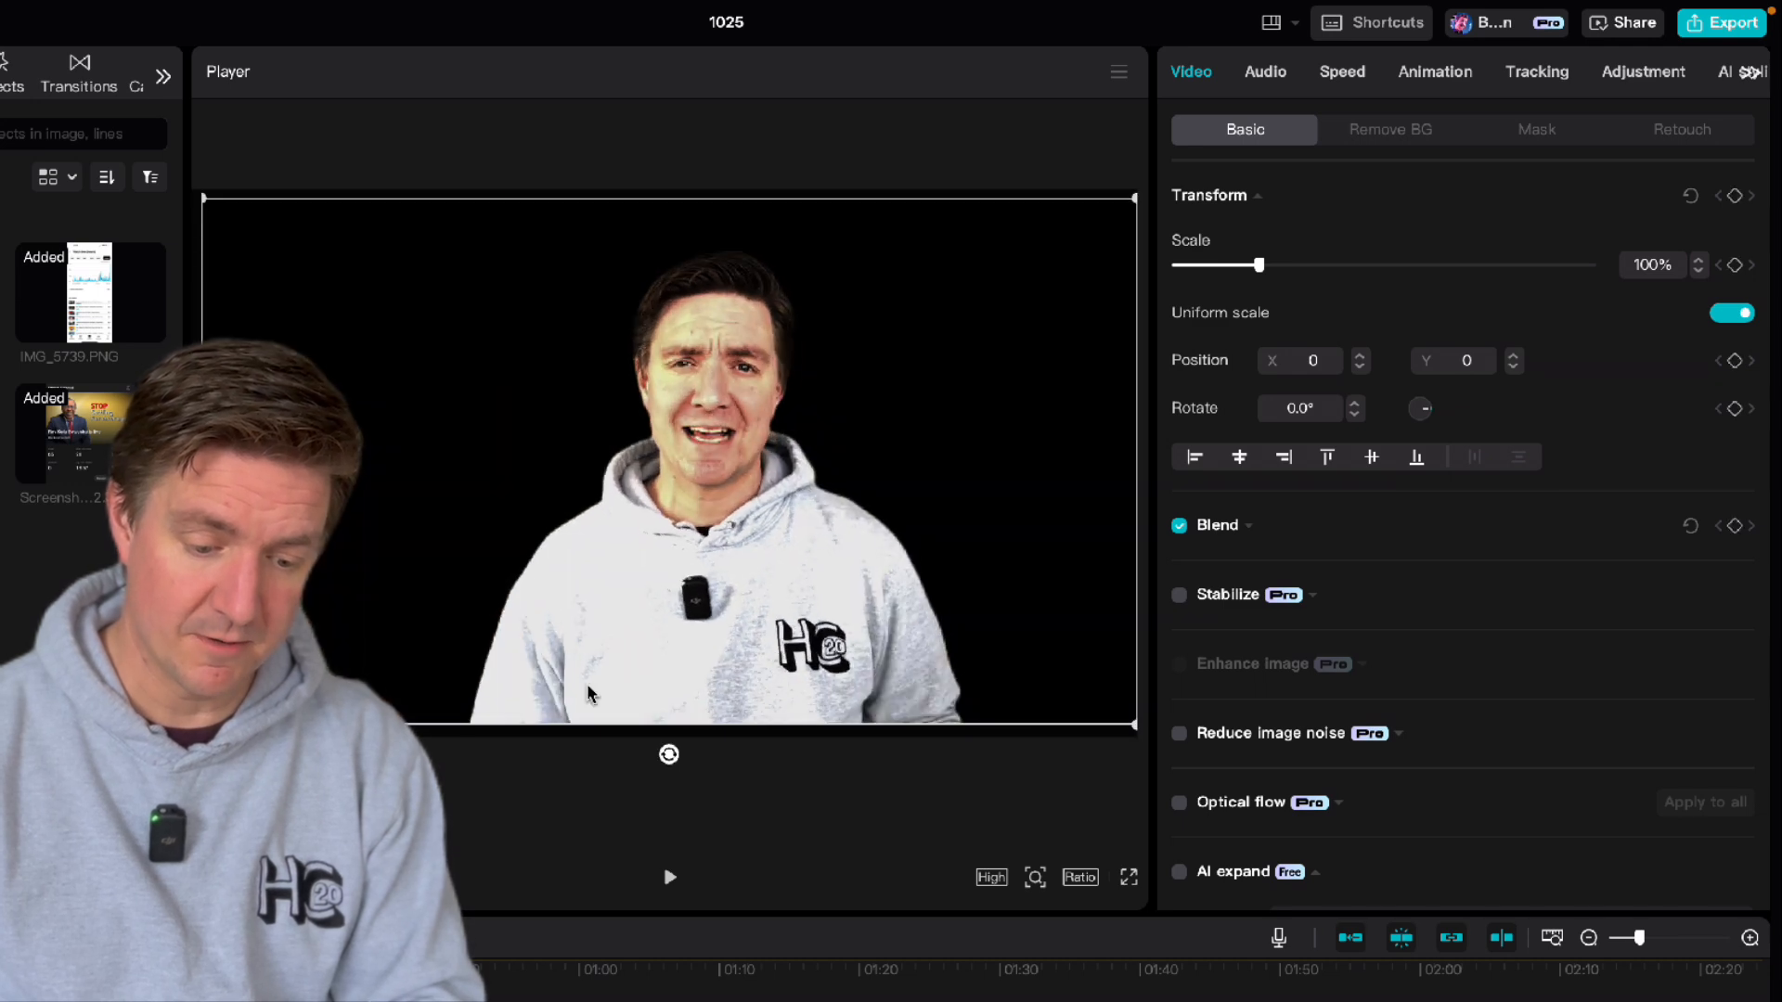
Toggle Remove BG auto removal off and on, then re-enable both chart screenshot overlays.
{"action": "left_click", "coordinate": [1420, 131]}
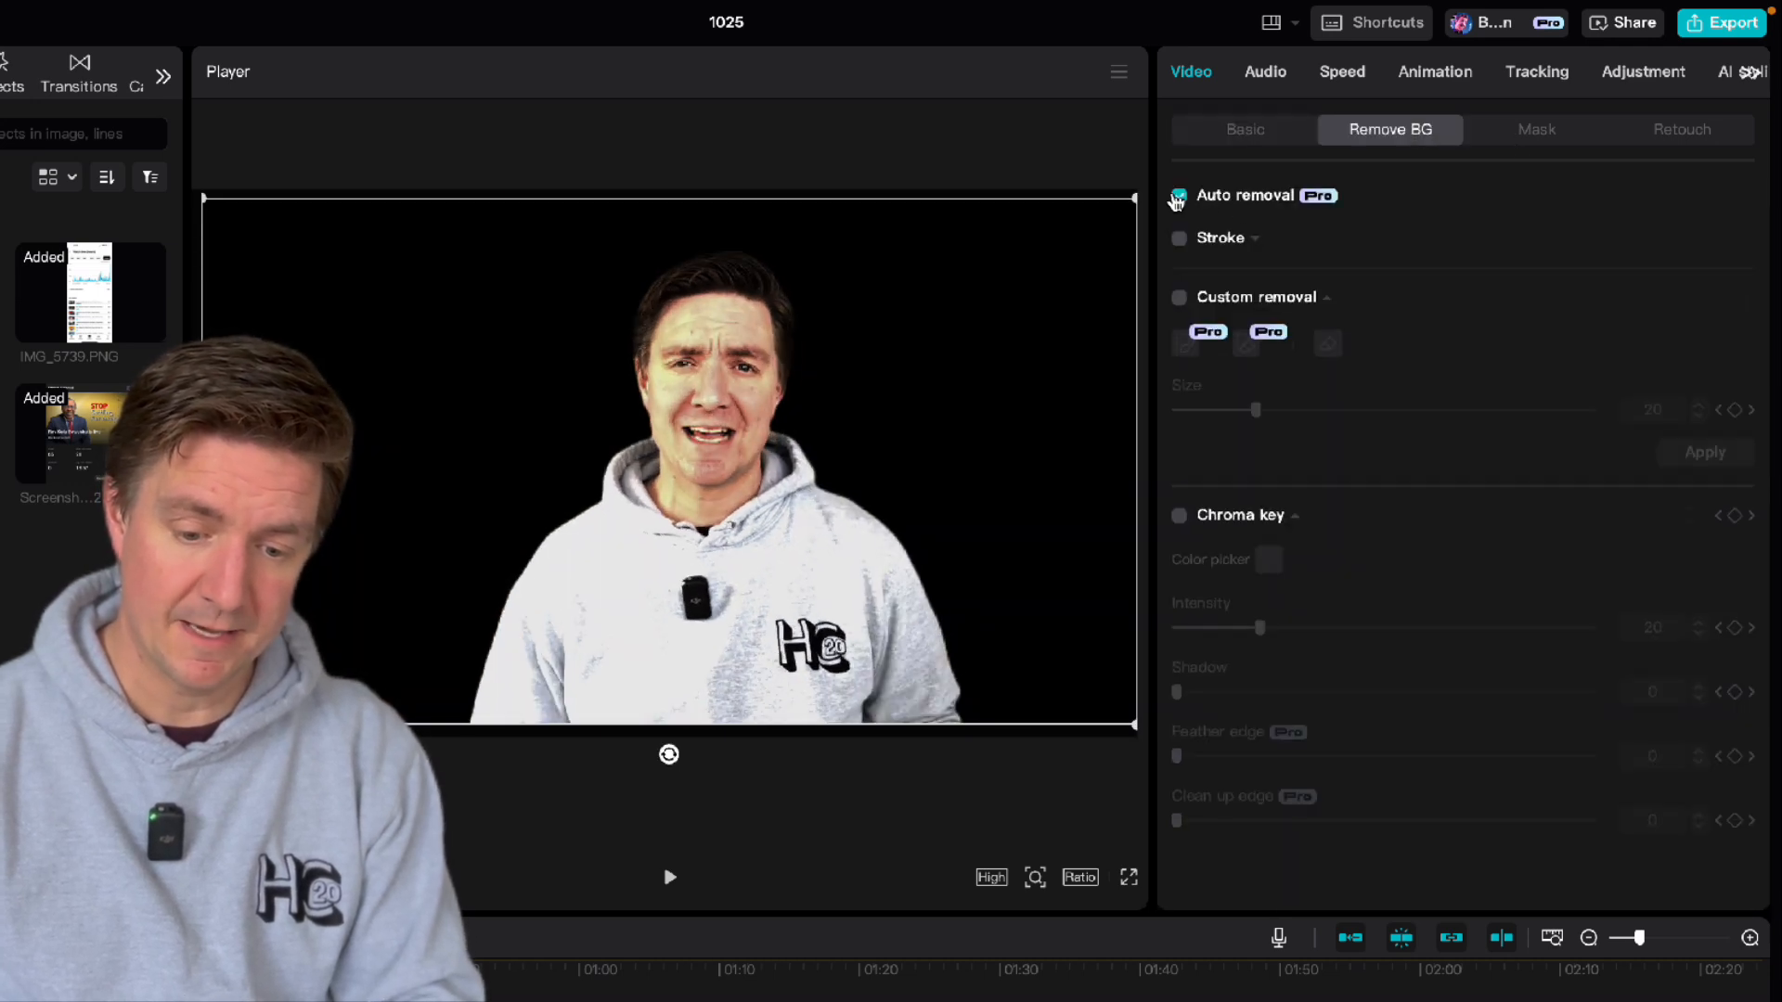
{"action": "left_click", "coordinate": [1178, 197]}
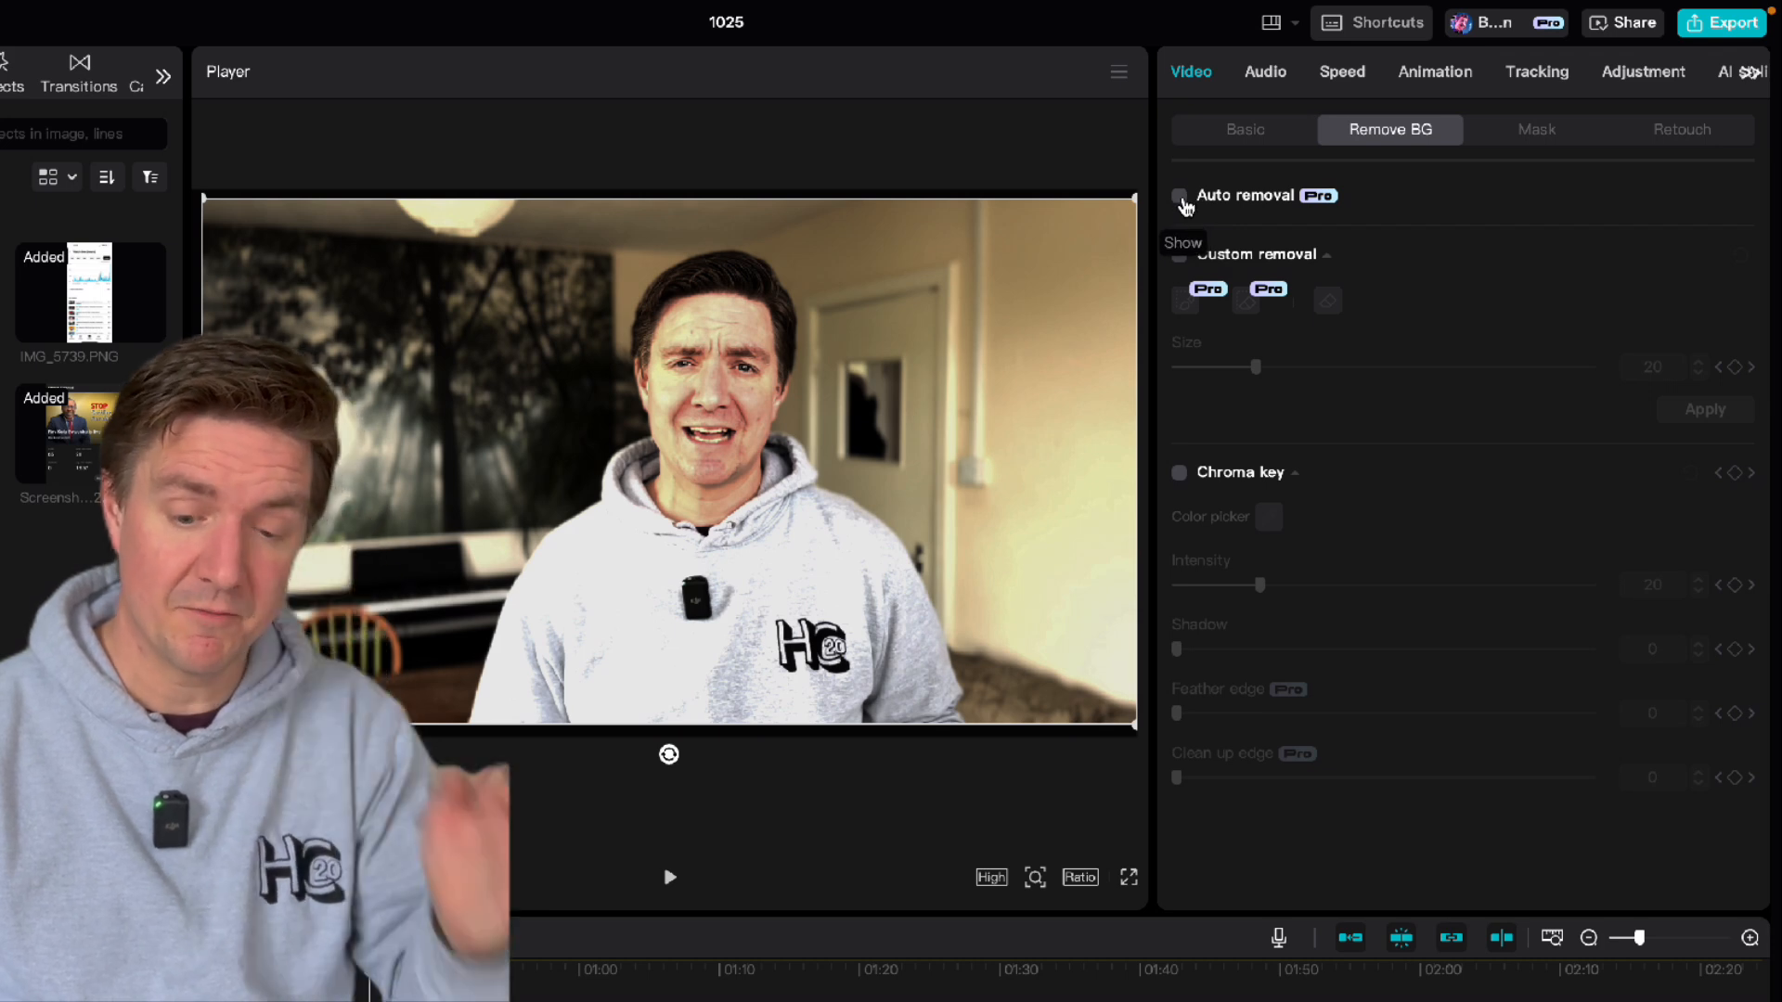
{"action": "left_click", "coordinate": [1180, 197]}
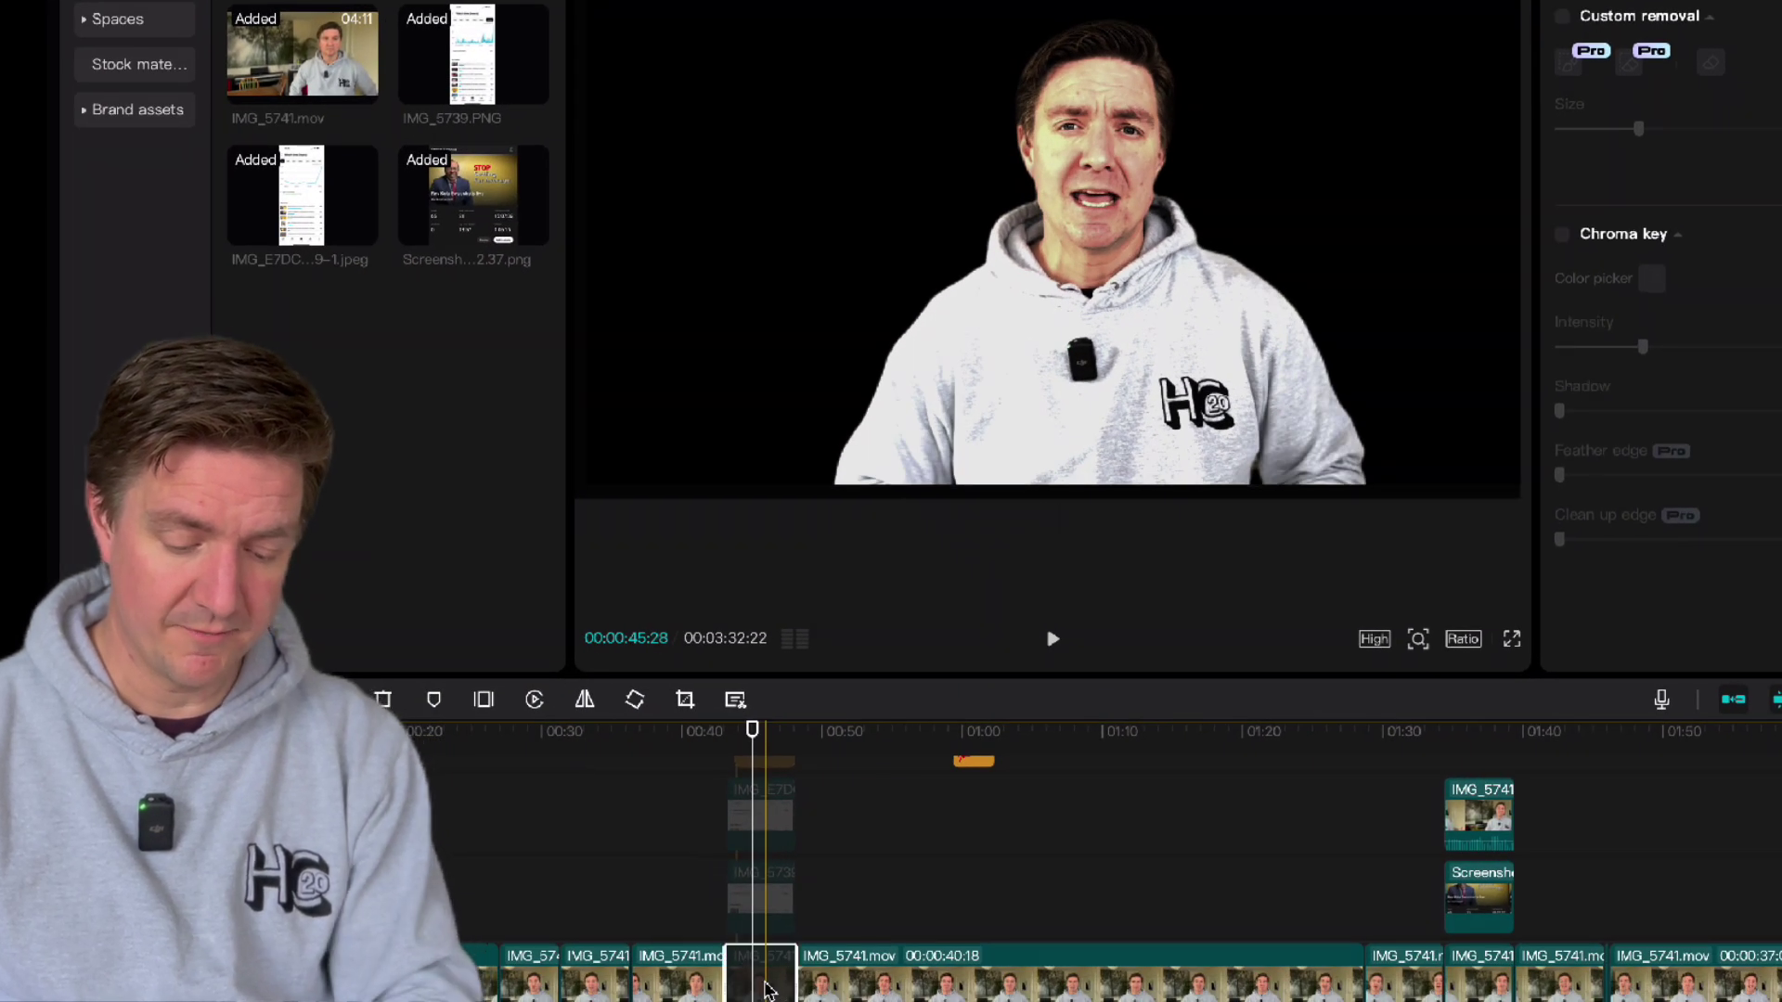
{"action": "left_click", "coordinate": [767, 988]}
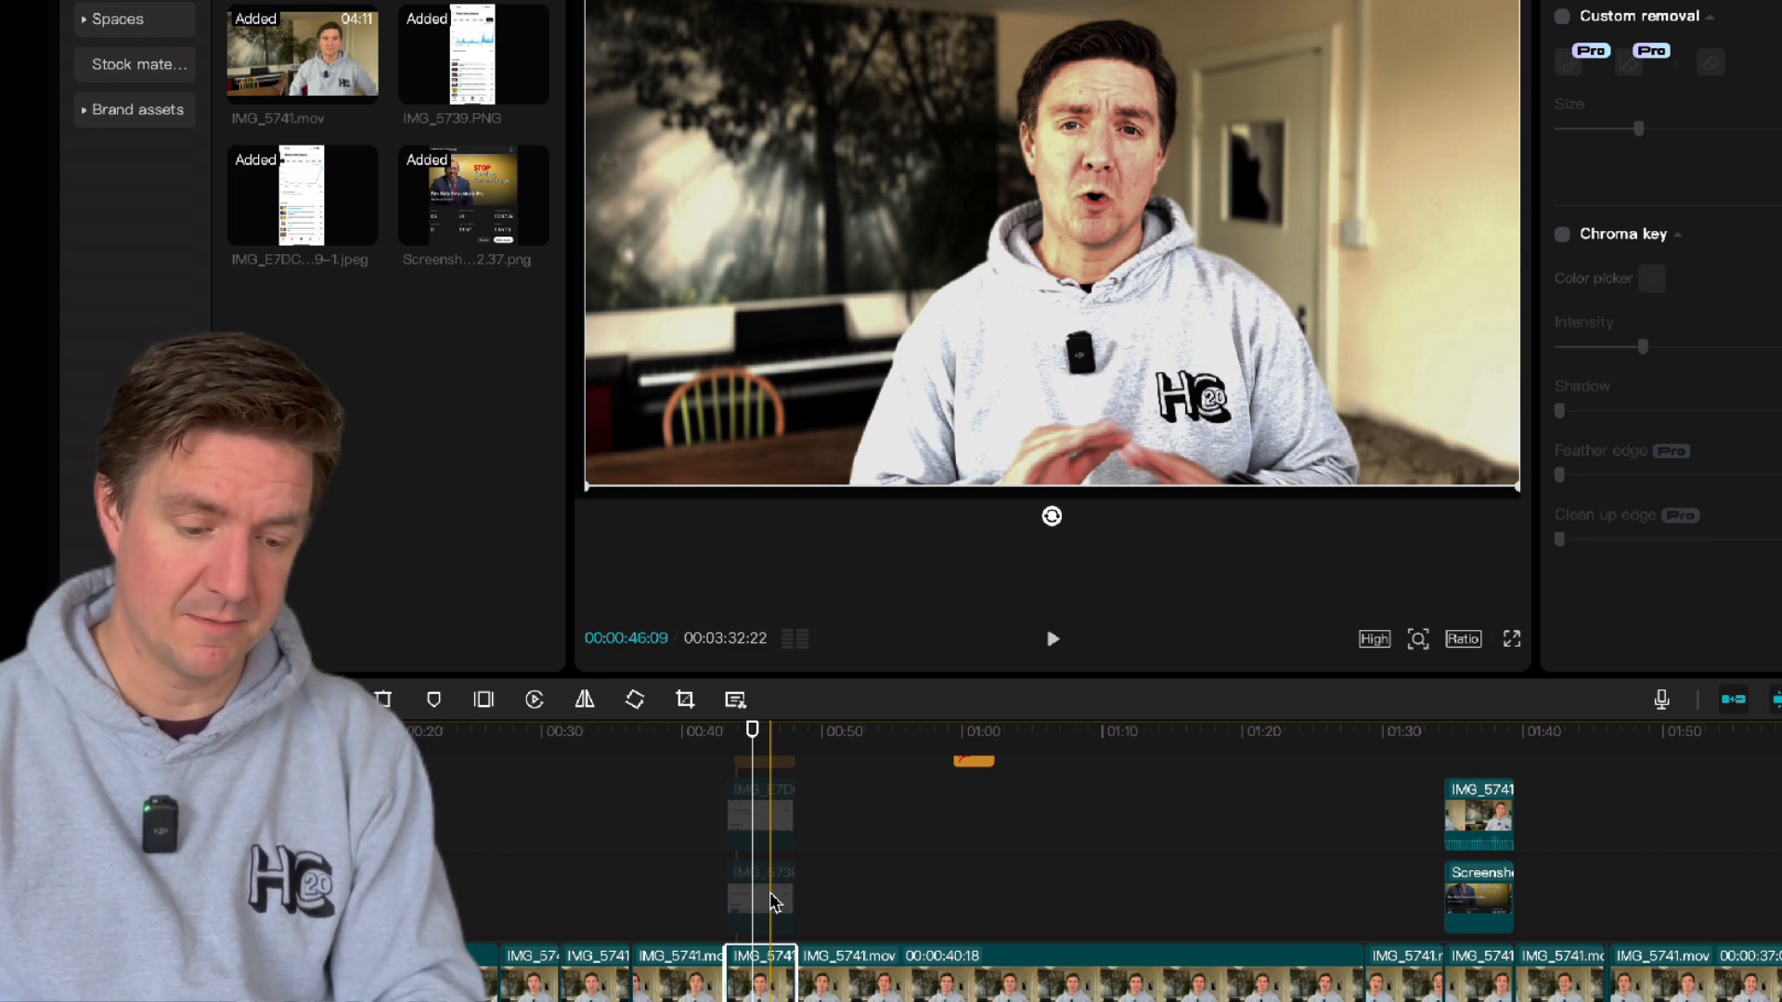
{"action": "left_click", "coordinate": [772, 898]}
{"action": "left_click", "coordinate": [769, 816]}
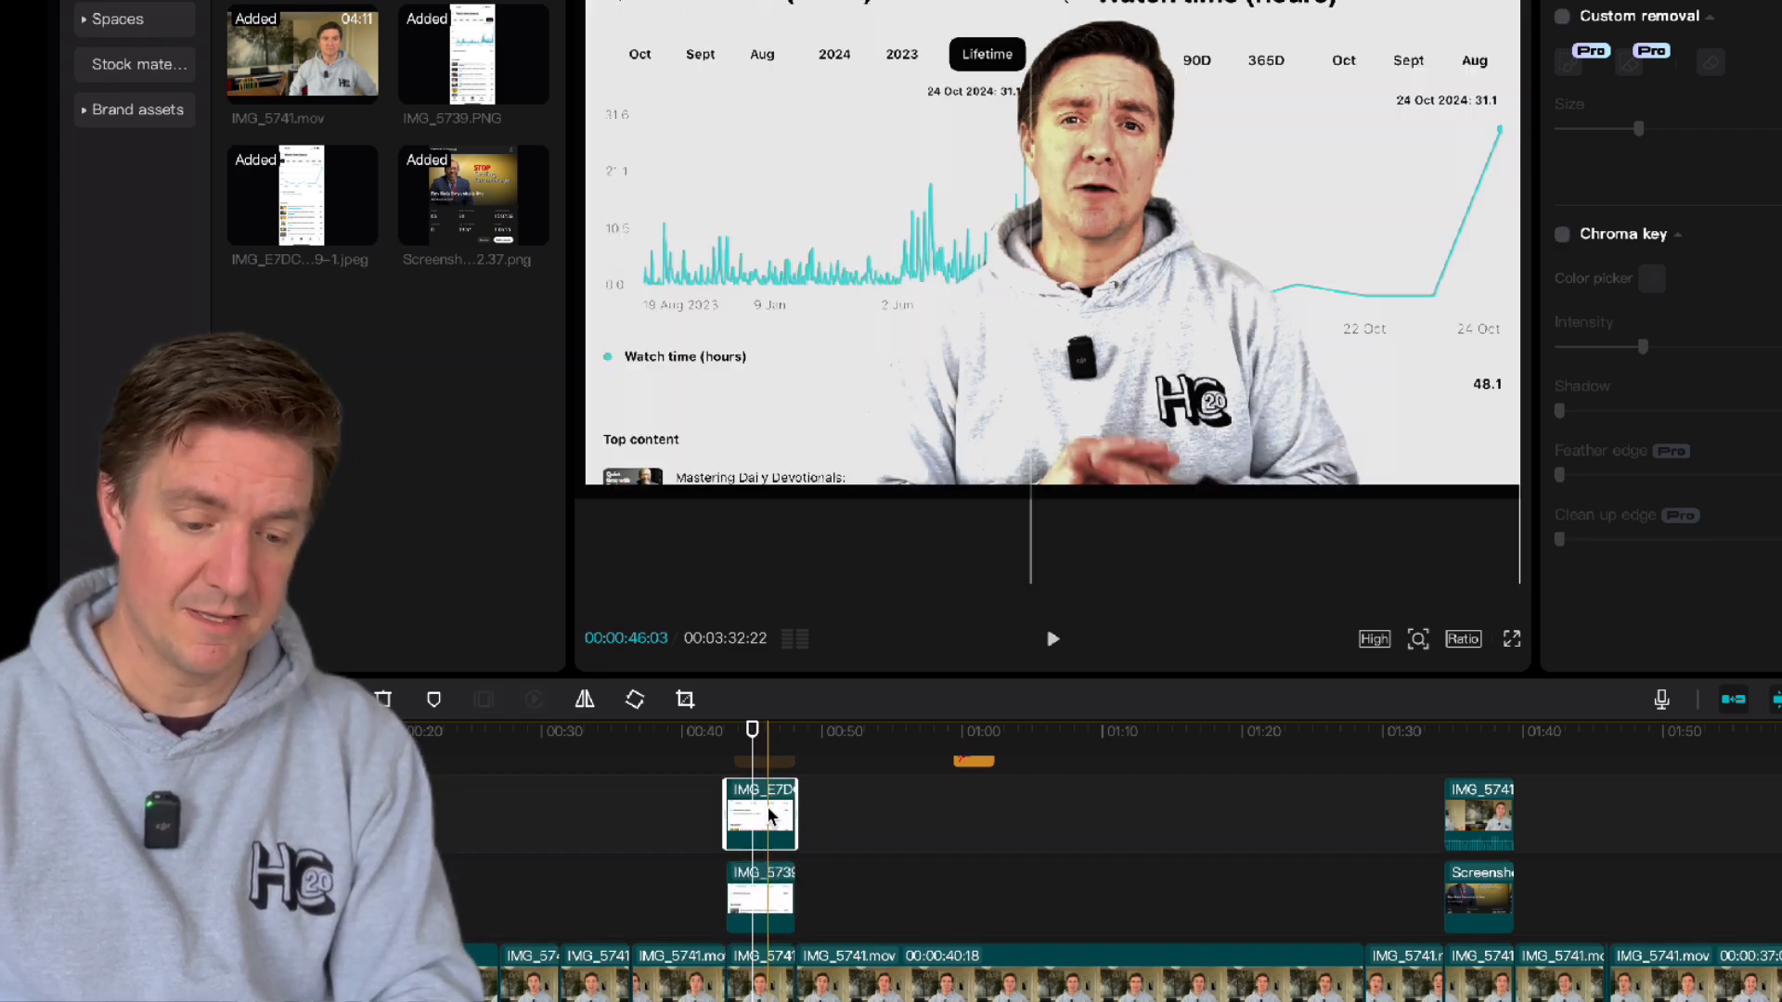
{"action": "scroll", "coordinate": [769, 816], "scroll_direction": "up", "scroll_amount": 2}
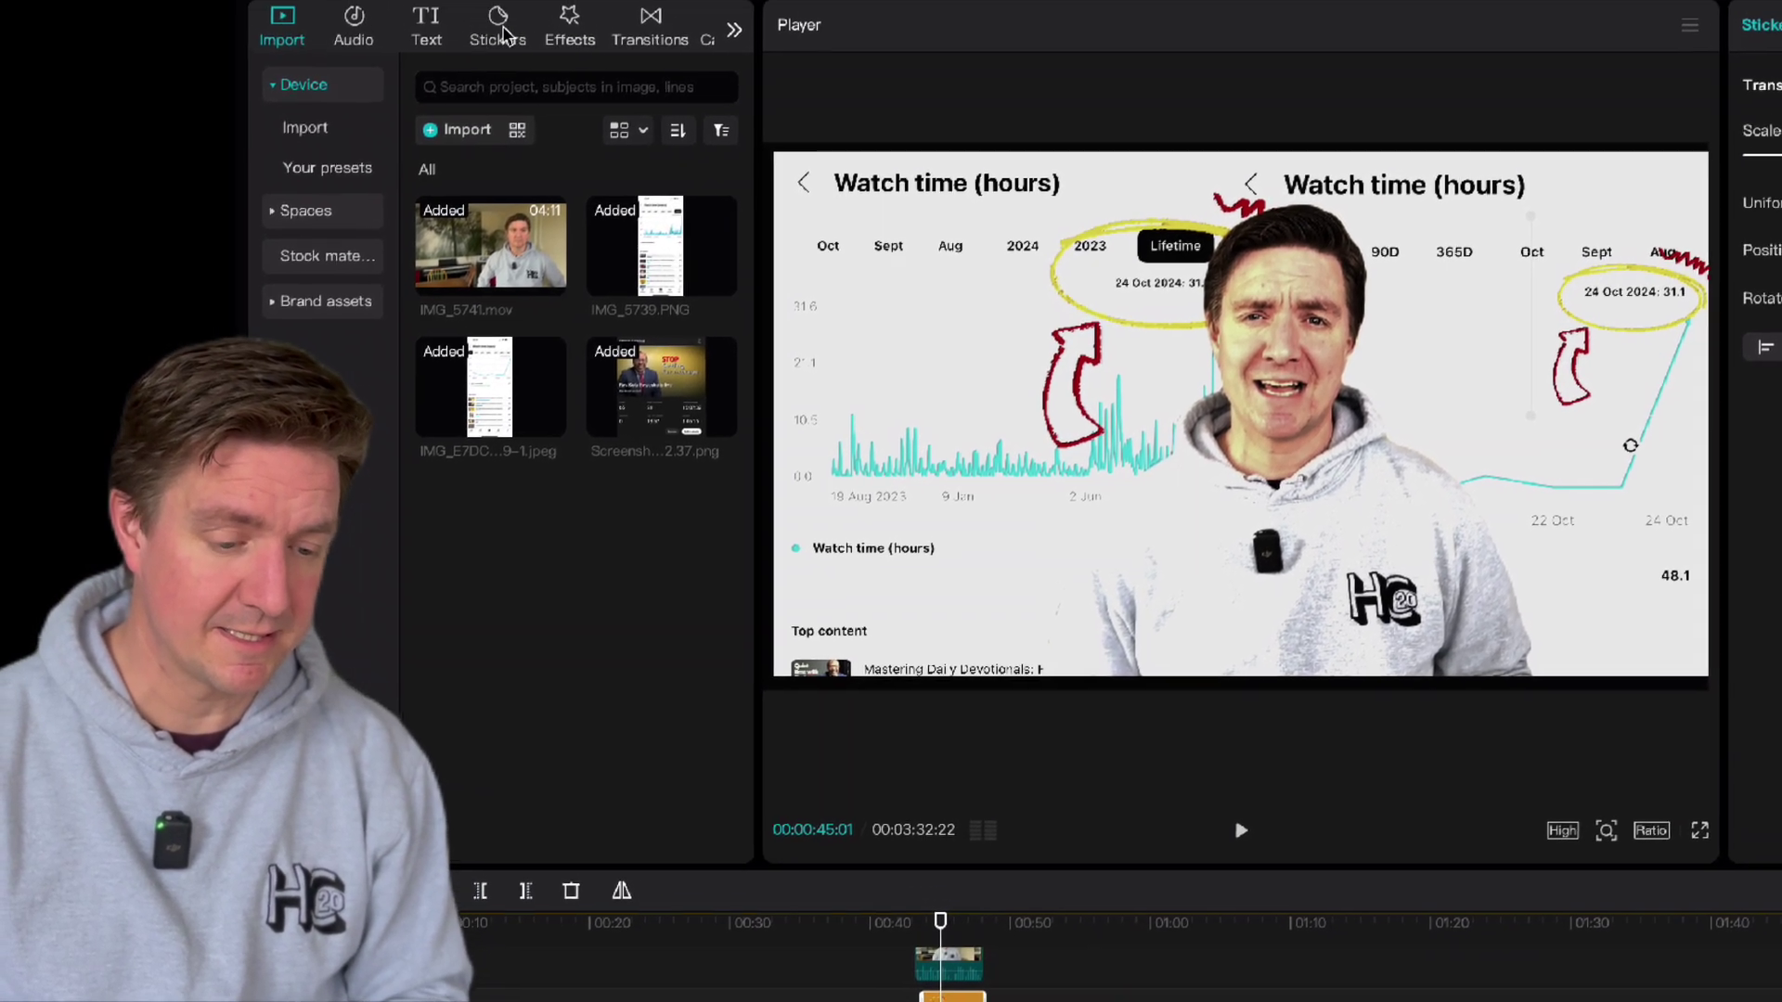
Search the sticker library for 'smile' and pick the laughing emoji.
{"action": "left_click", "coordinate": [521, 55]}
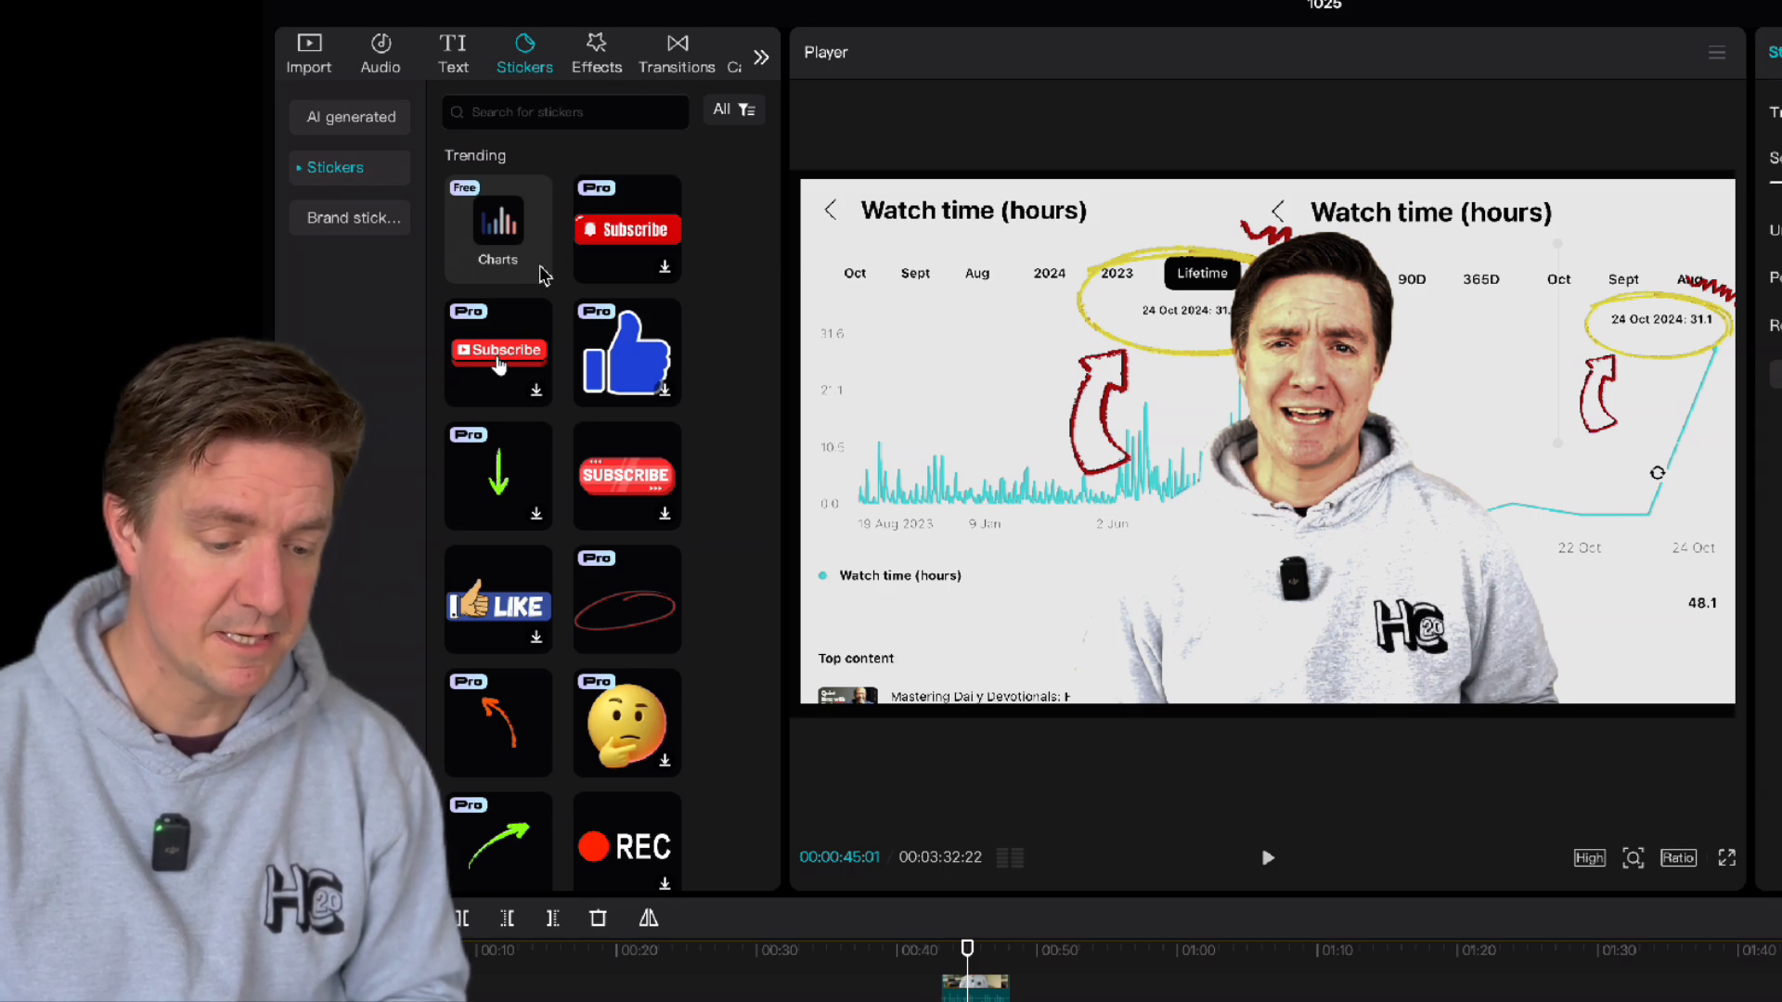
{"action": "scroll", "coordinate": [516, 693], "scroll_direction": "down", "scroll_amount": 3}
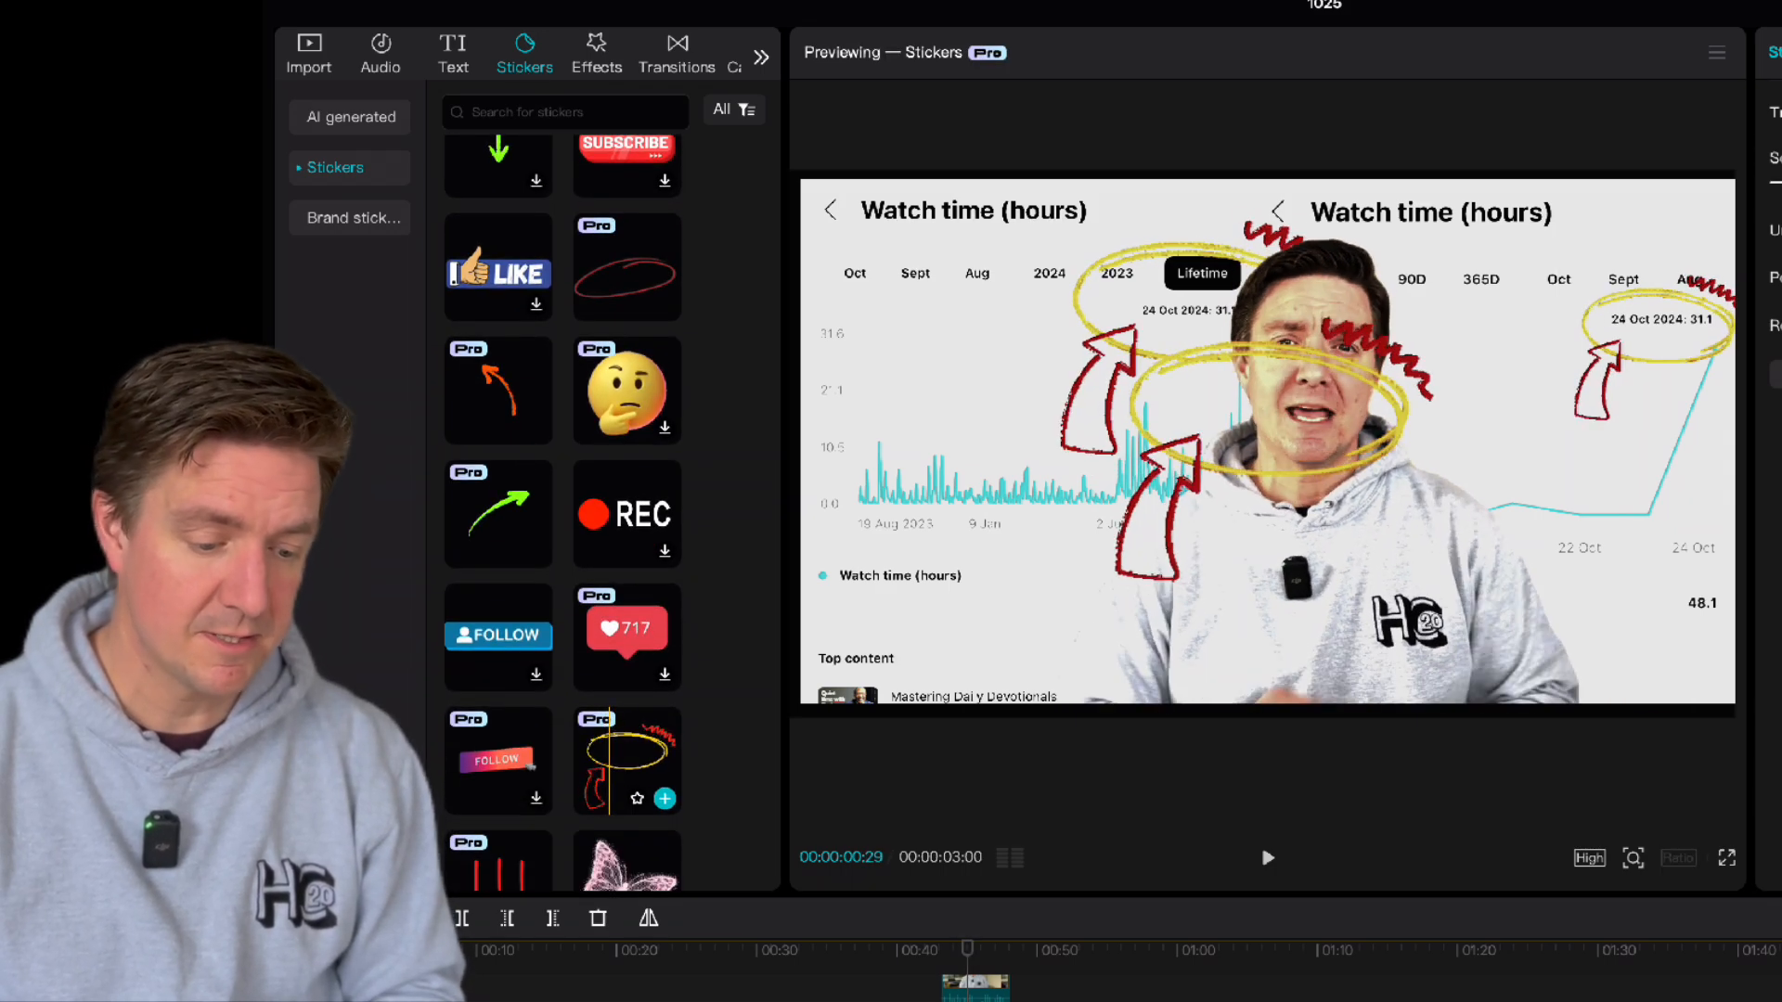
{"action": "scroll", "coordinate": [609, 783], "scroll_direction": "up", "scroll_amount": 5}
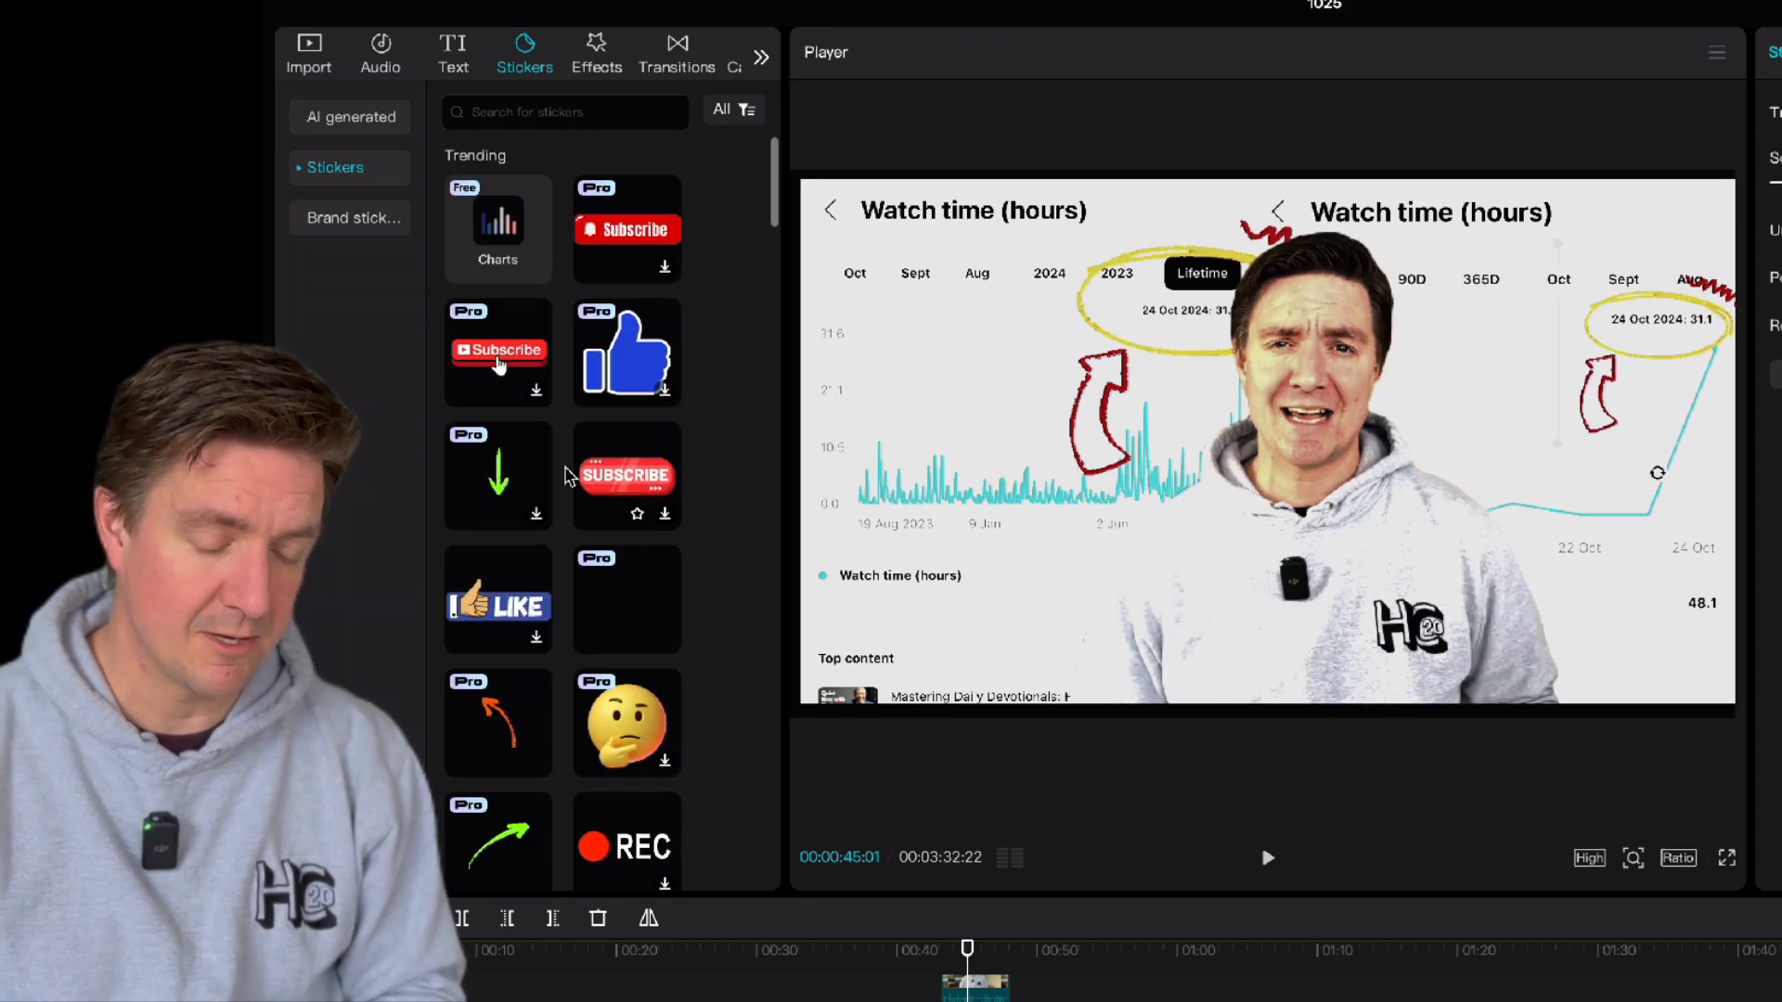
{"action": "left_click", "coordinate": [542, 120]}
{"action": "type", "text": "s"}
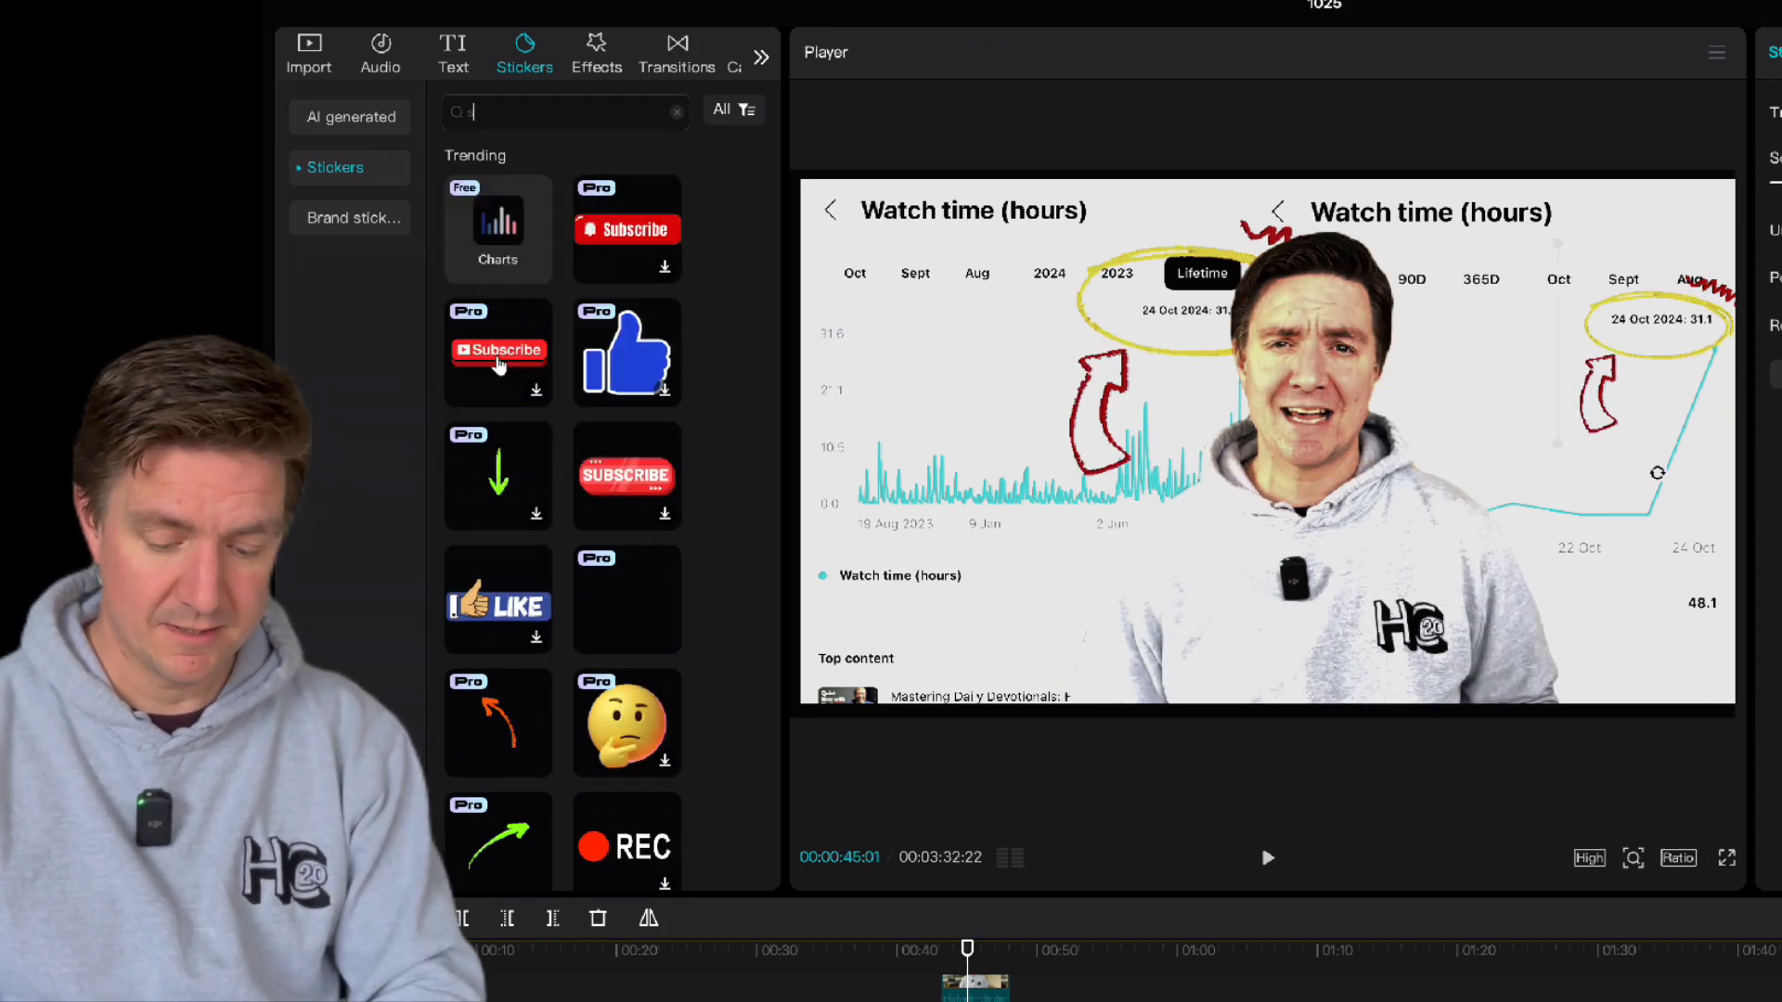
{"action": "type", "text": "mile"}
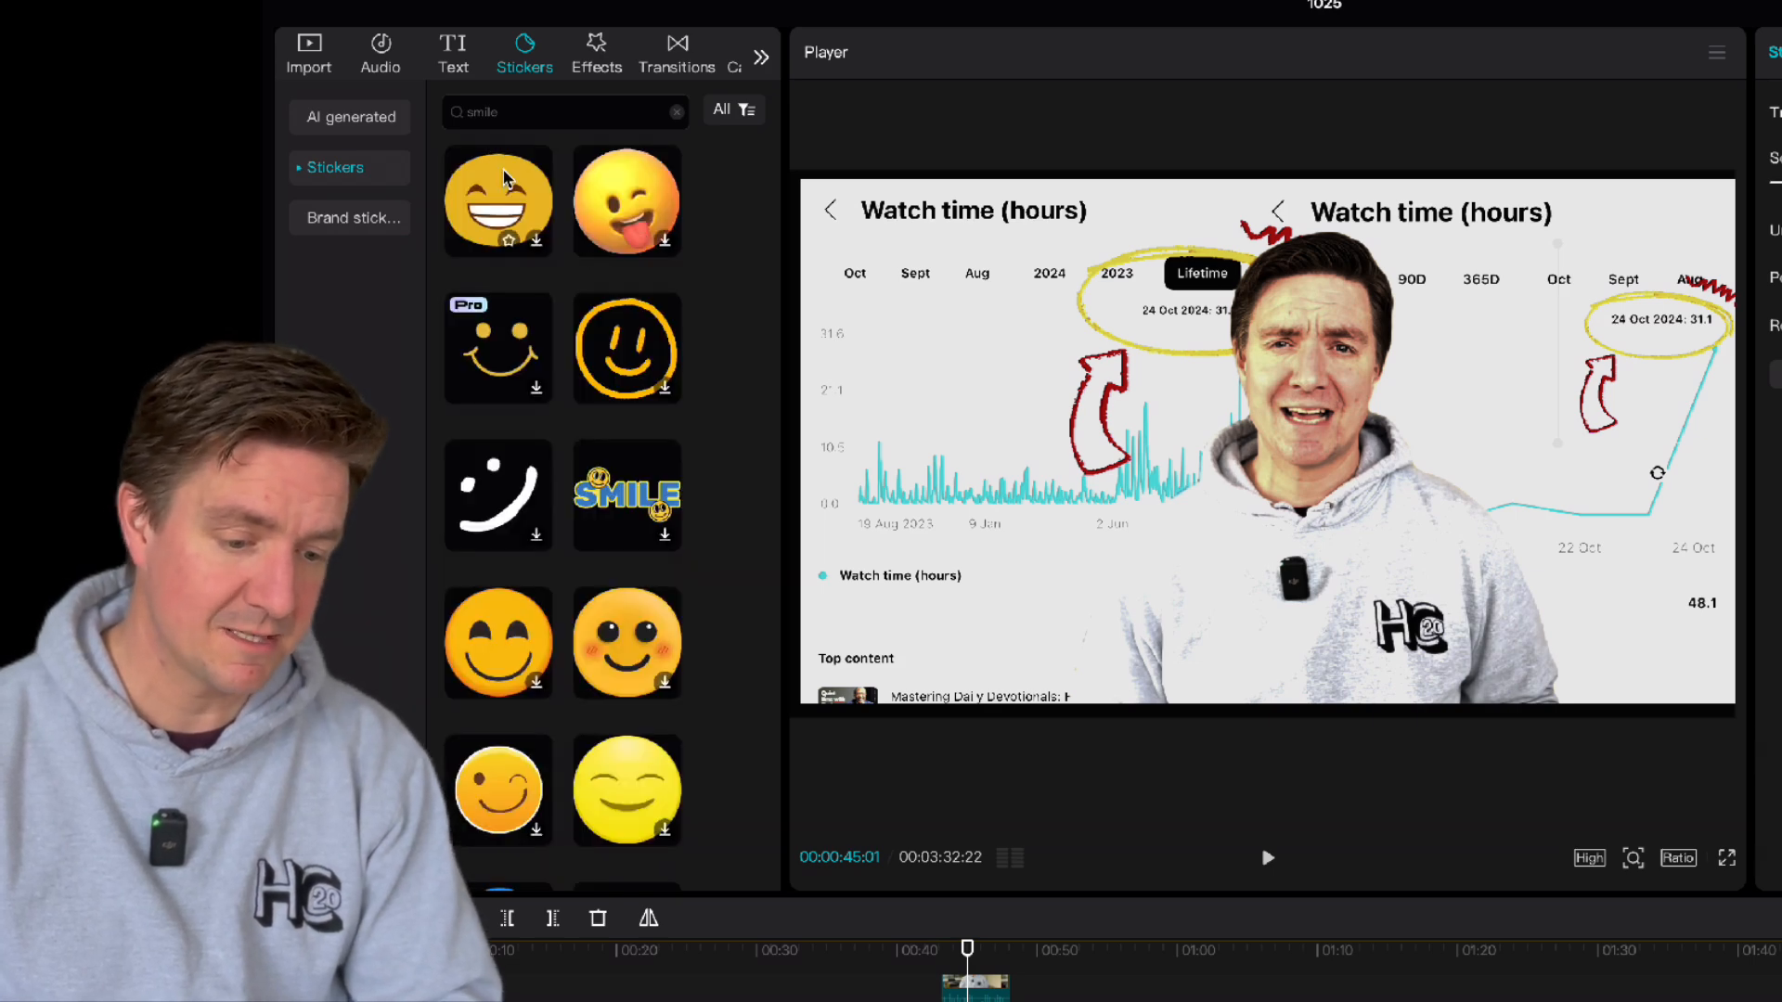
{"action": "left_click", "coordinate": [504, 183]}
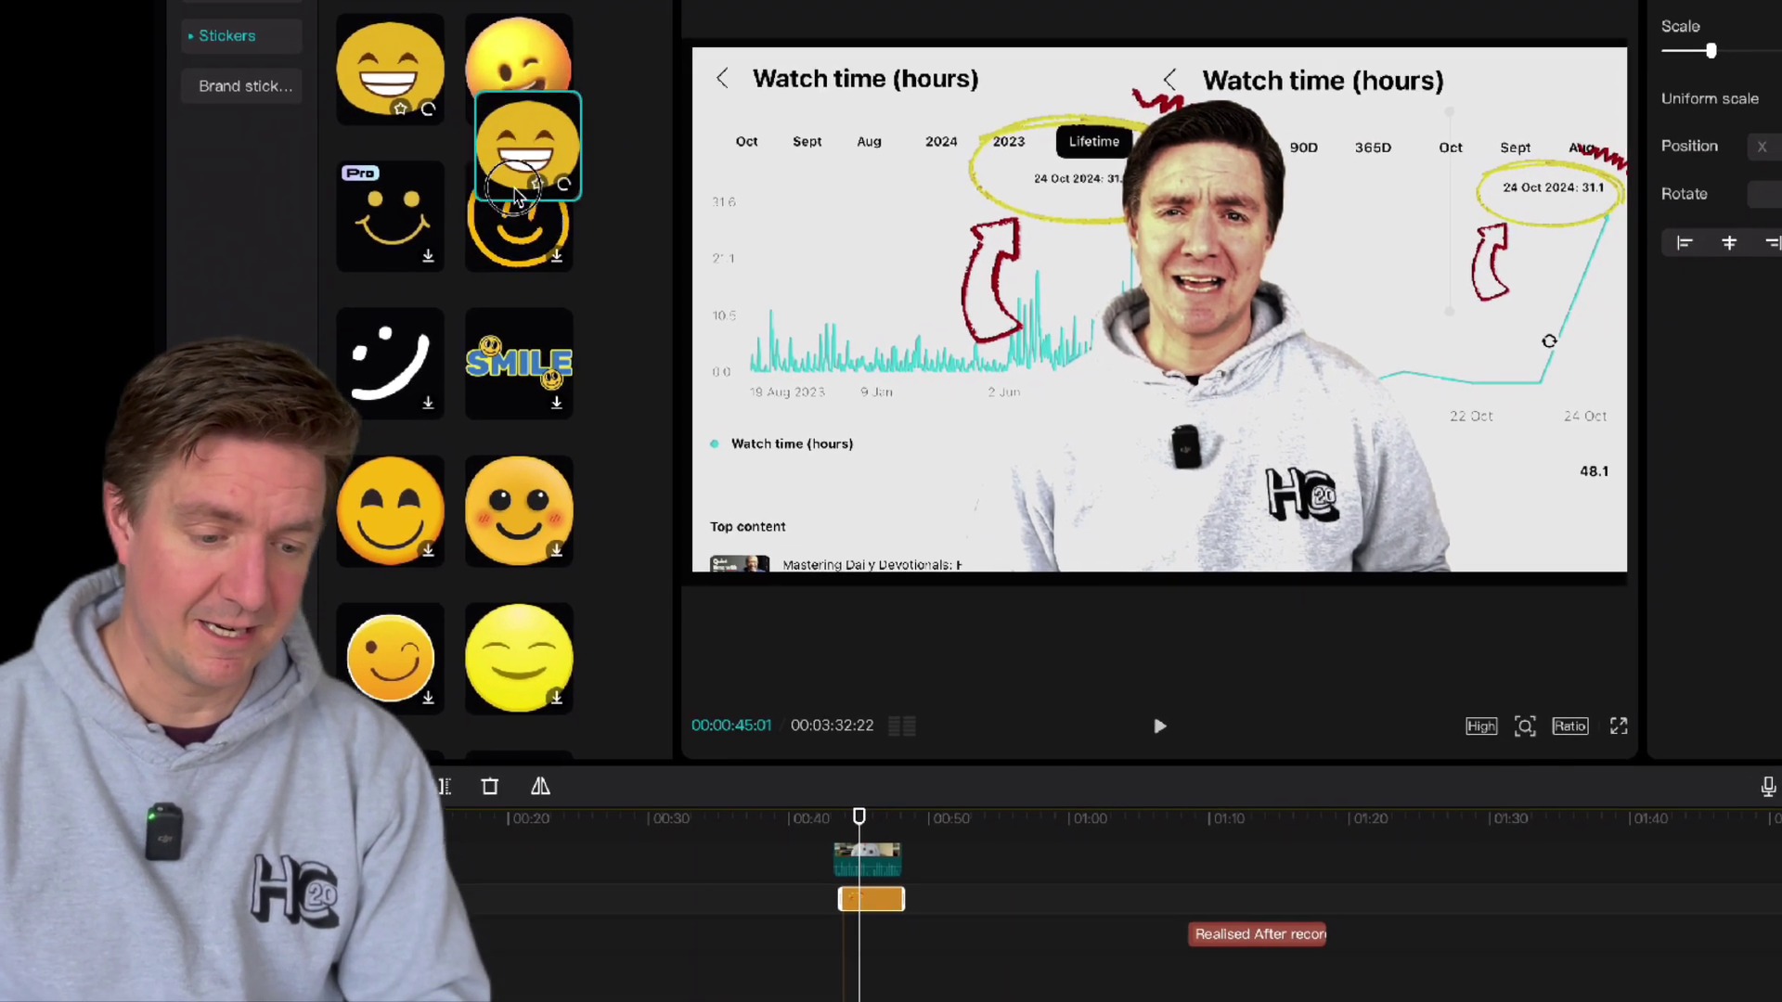
Place the laughing emoji after the overlays, scale it to about 52% and position it over the presenter.
{"action": "left_click_drag", "start_coordinate": [523, 184], "coordinate": [983, 927]}
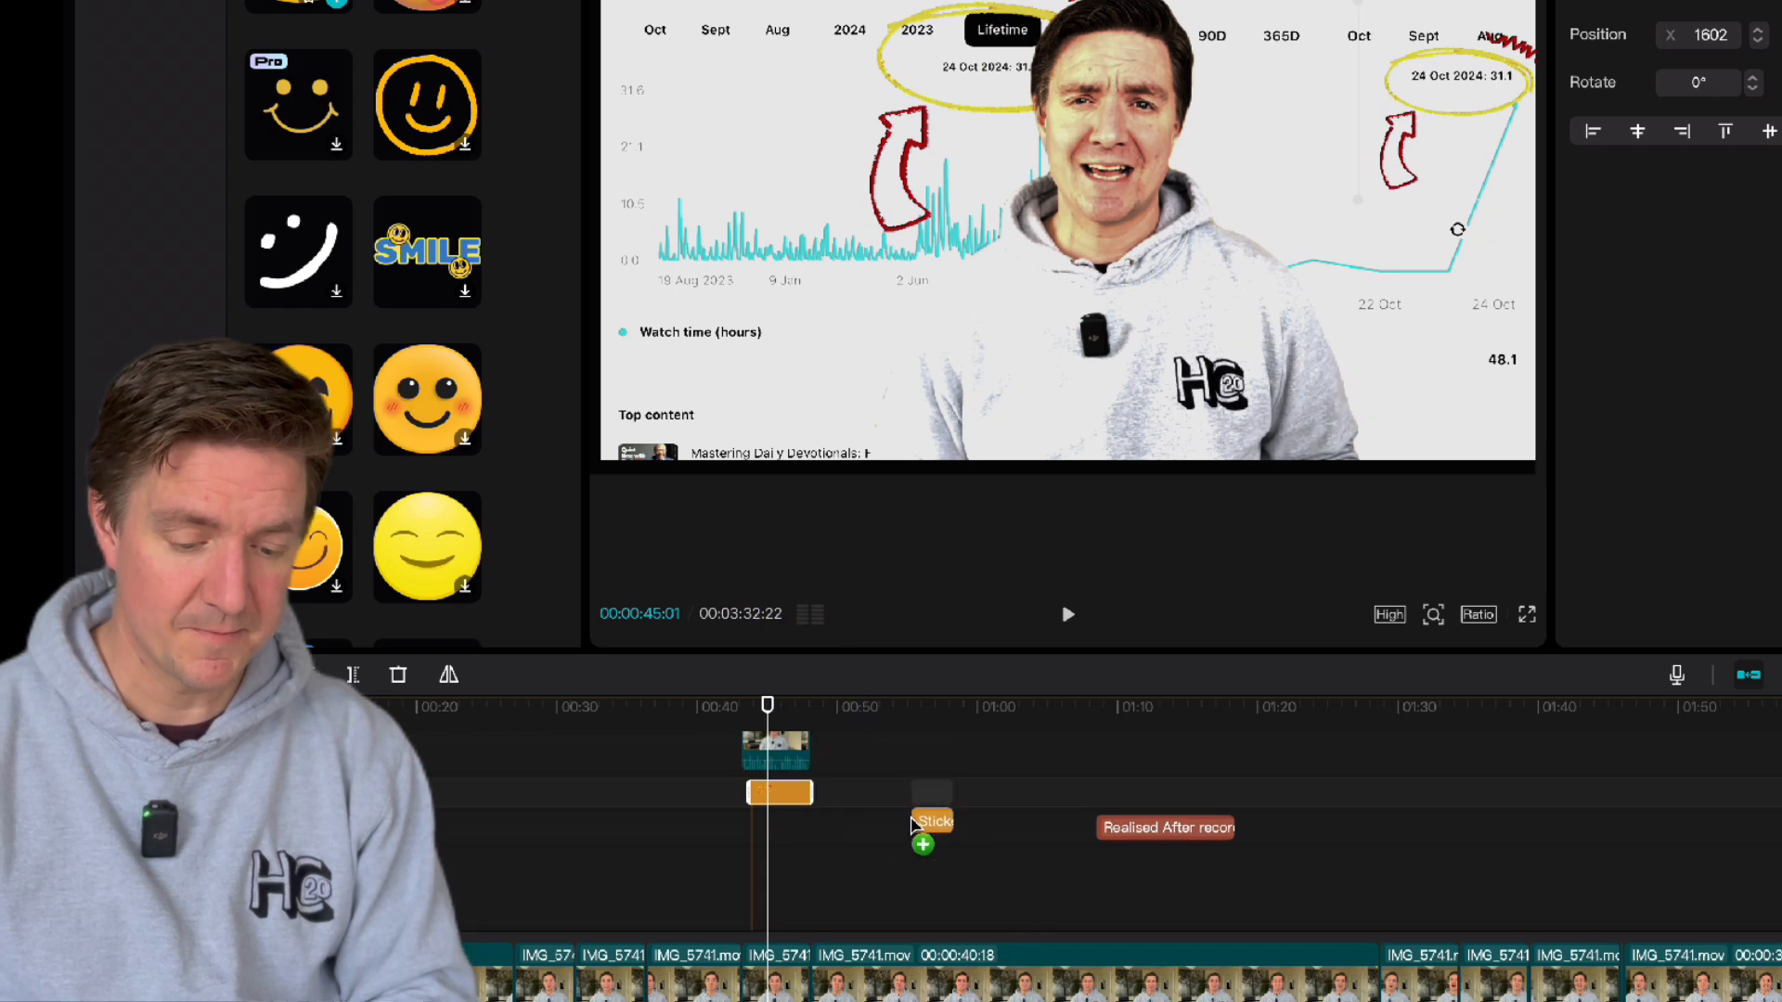
{"action": "left_click", "coordinate": [926, 787]}
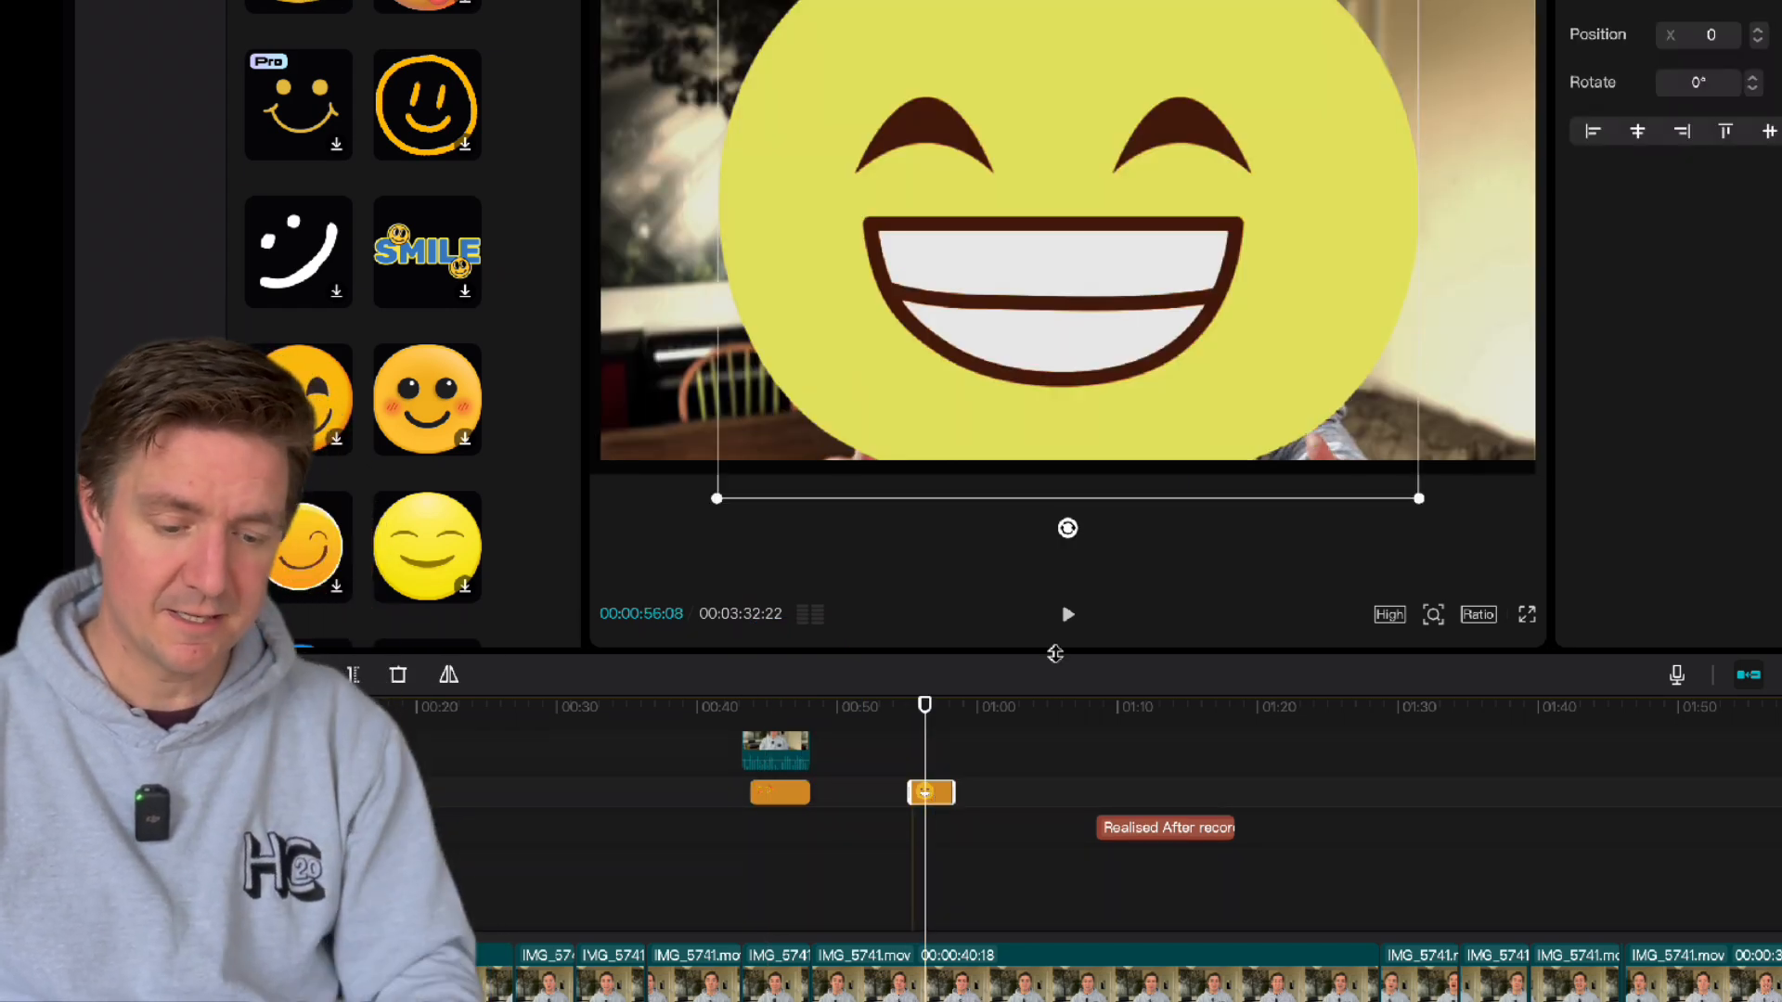
{"action": "left_click_drag", "start_coordinate": [717, 501], "coordinate": [935, 320]}
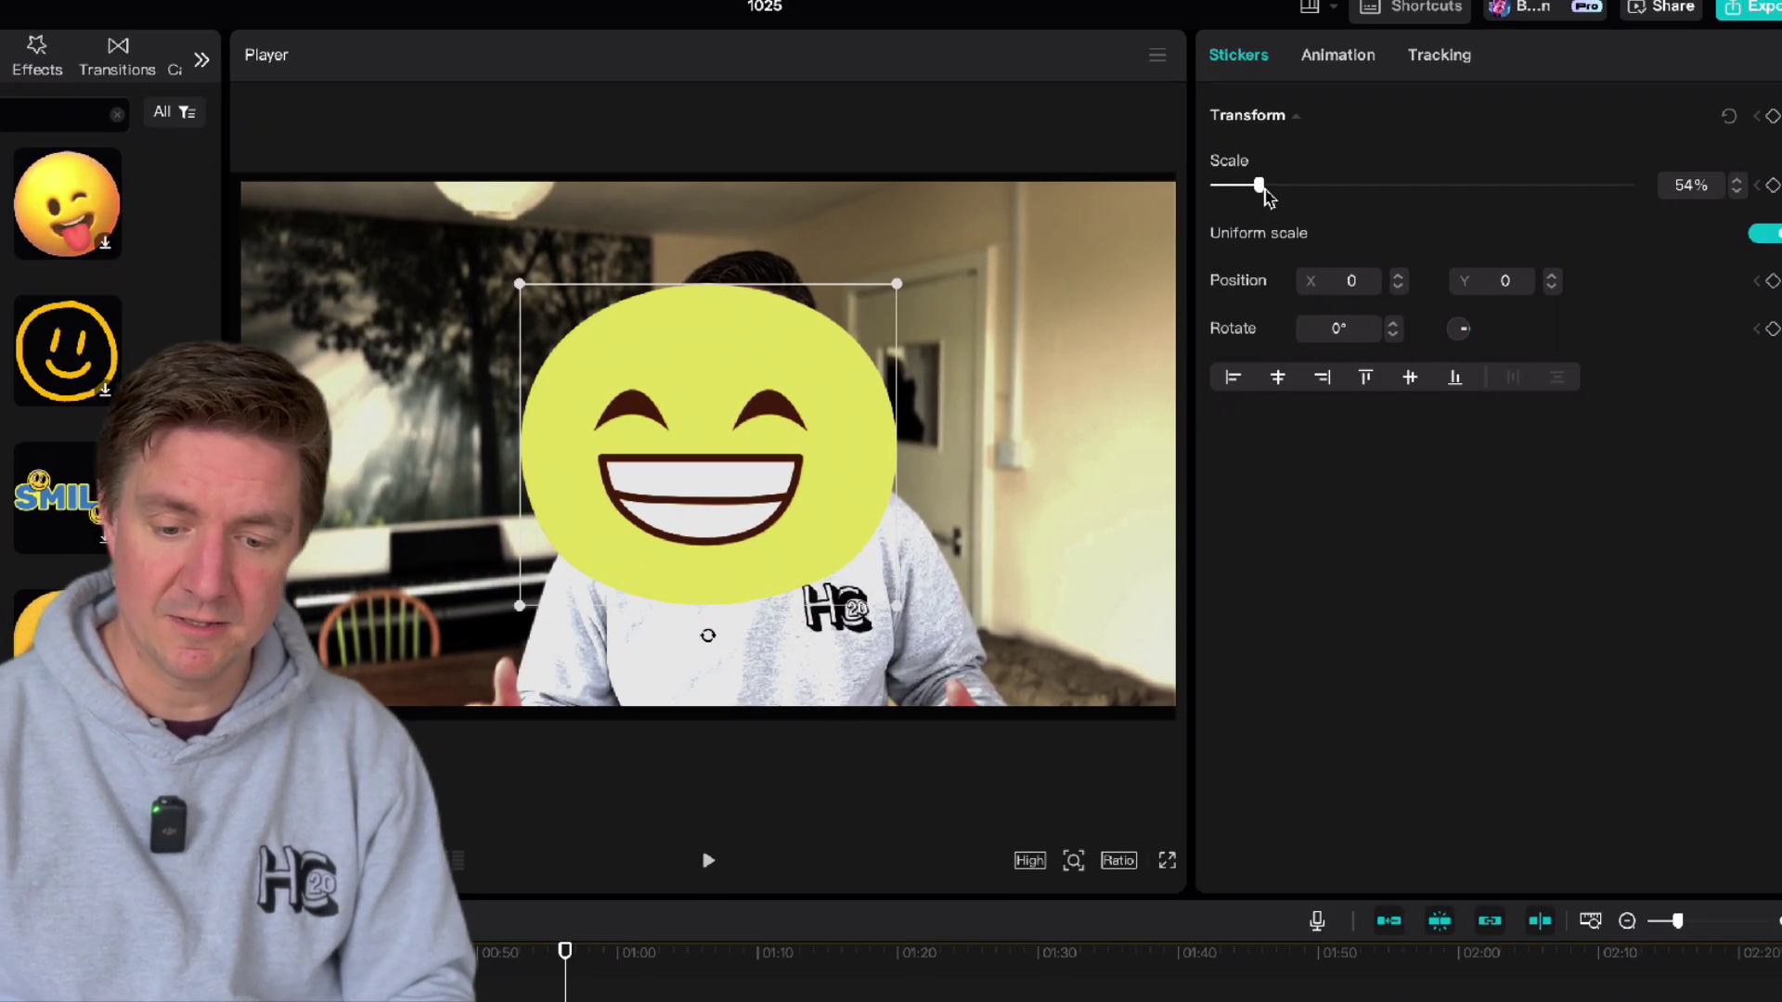
{"action": "mouse_move", "coordinate": [1260, 195]}
{"action": "left_mouse_down"}
{"action": "mouse_move", "coordinate": [1346, 196]}
{"action": "mouse_move", "coordinate": [1258, 189]}
{"action": "left_mouse_up"}
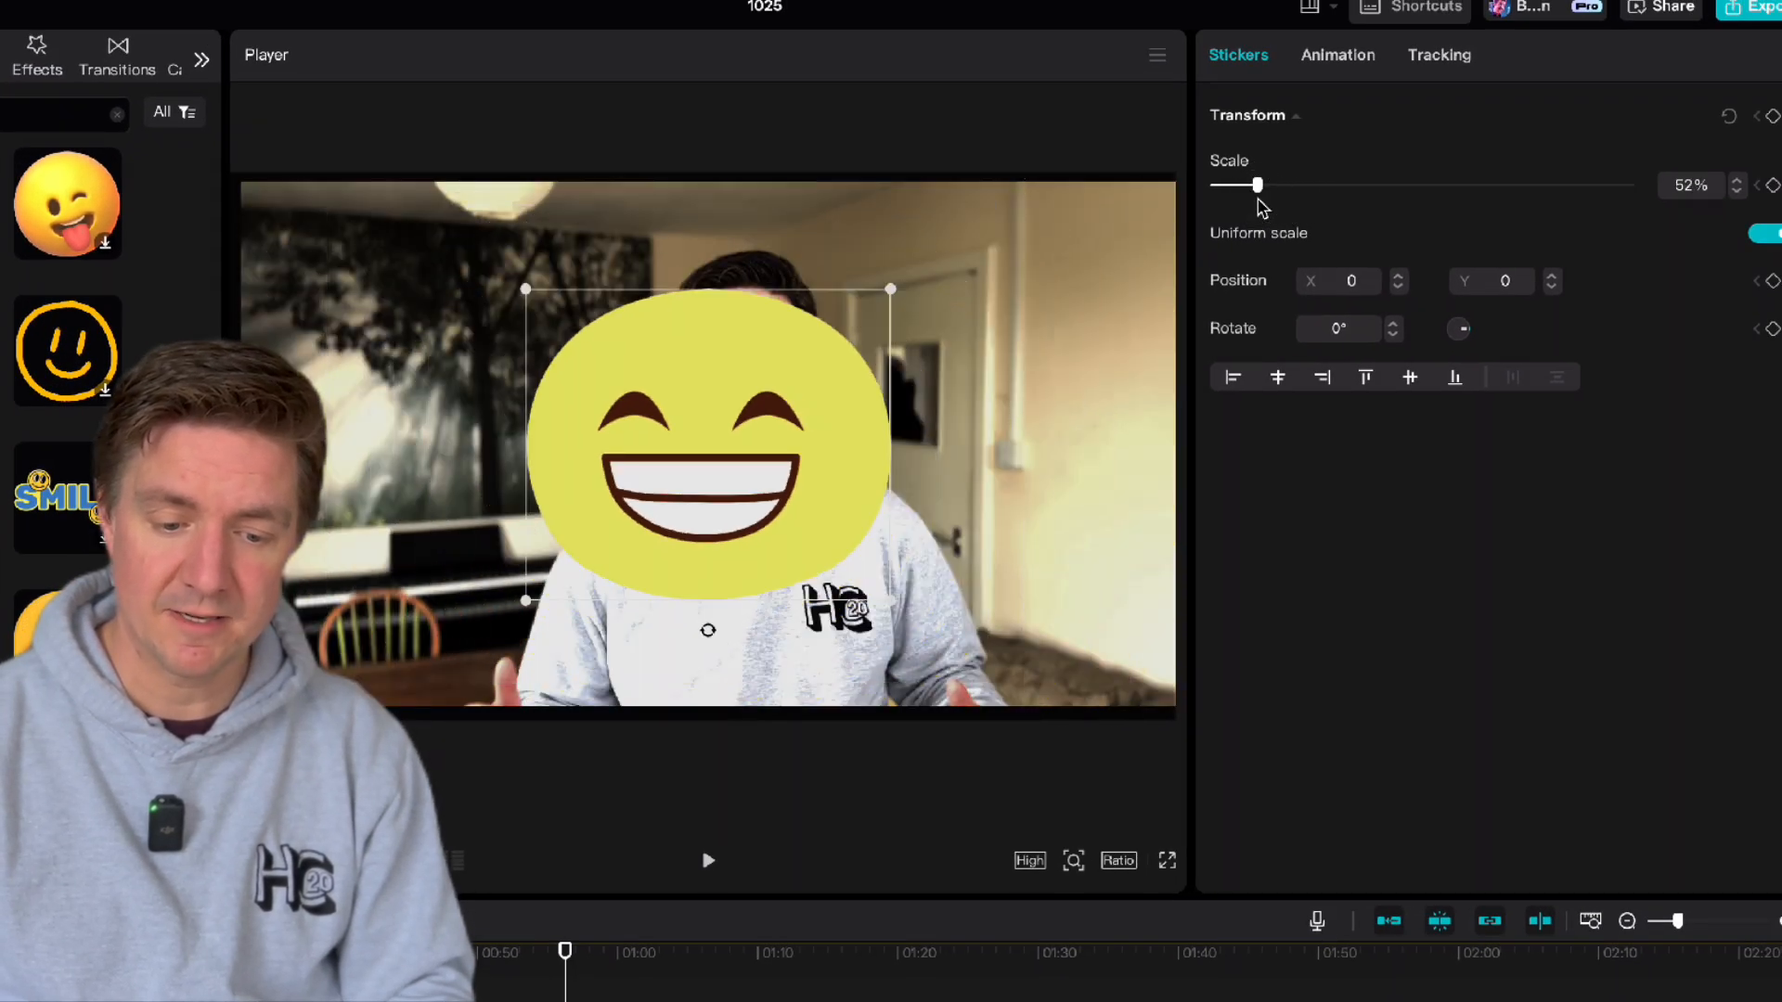
{"action": "left_click_drag", "start_coordinate": [647, 468], "coordinate": [790, 644]}
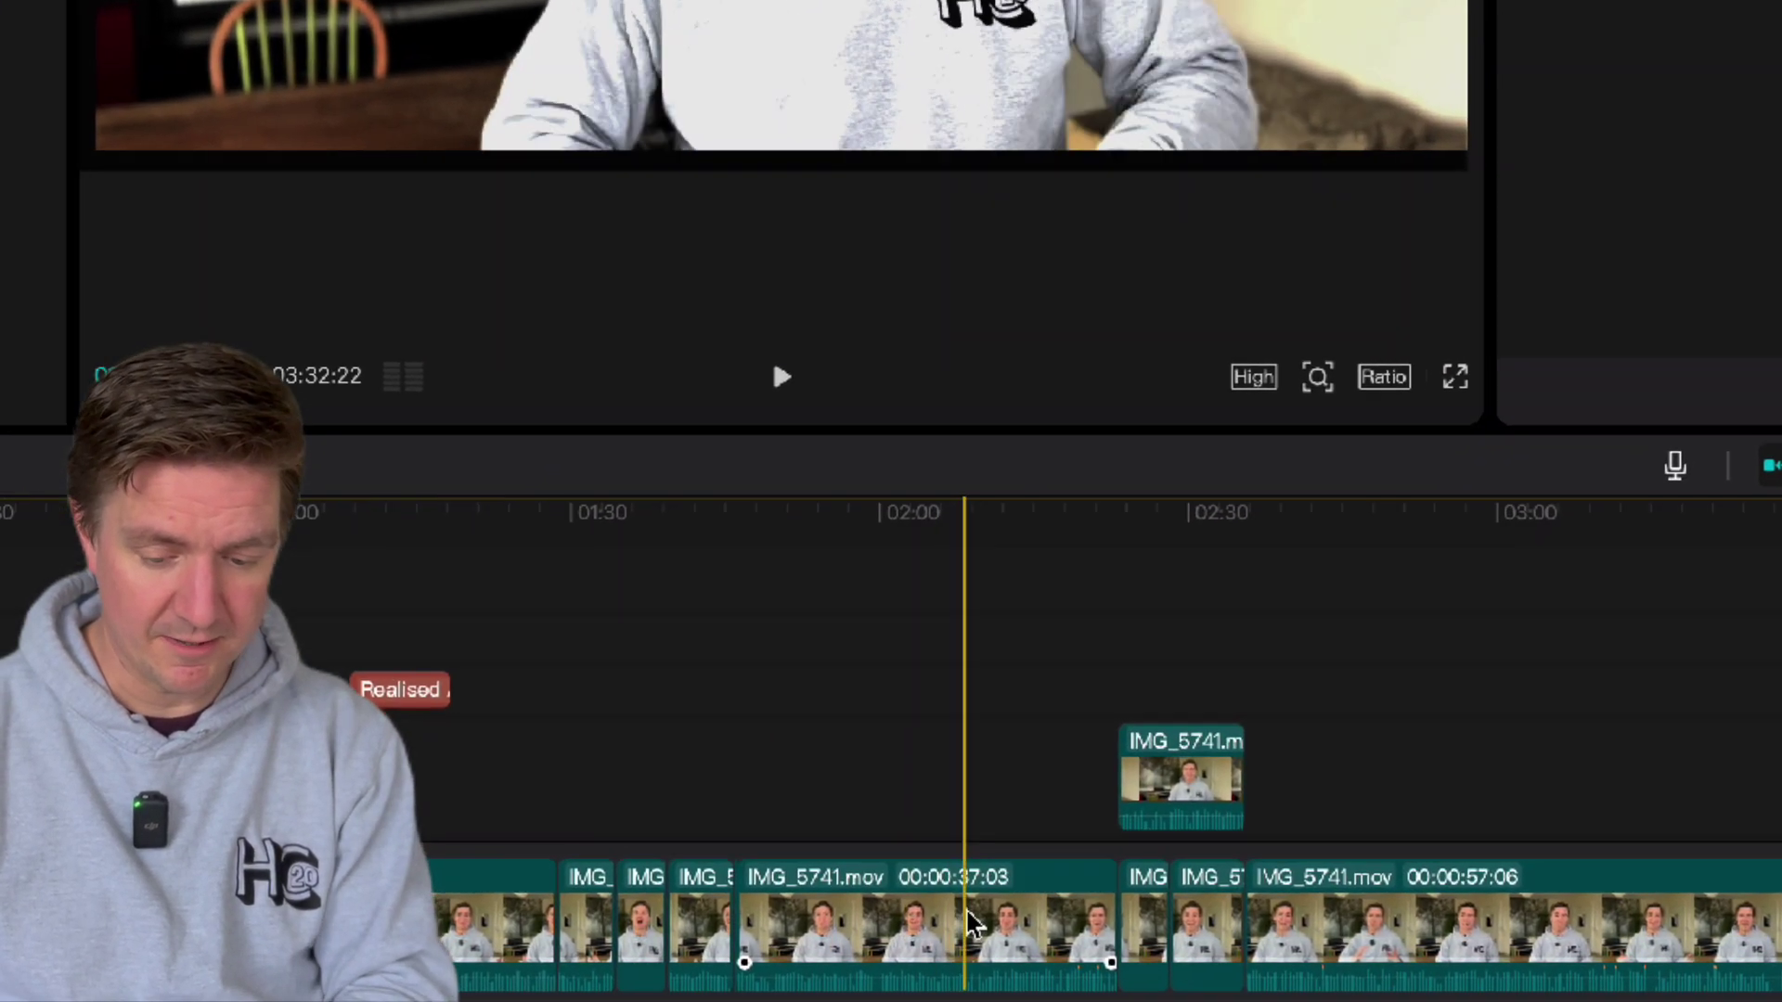
{"action": "mouse_move", "coordinate": [975, 922]}
{"action": "left_mouse_down"}
{"action": "mouse_move", "coordinate": [1295, 961]}
{"action": "mouse_move", "coordinate": [1769, 962]}
{"action": "left_mouse_up"}
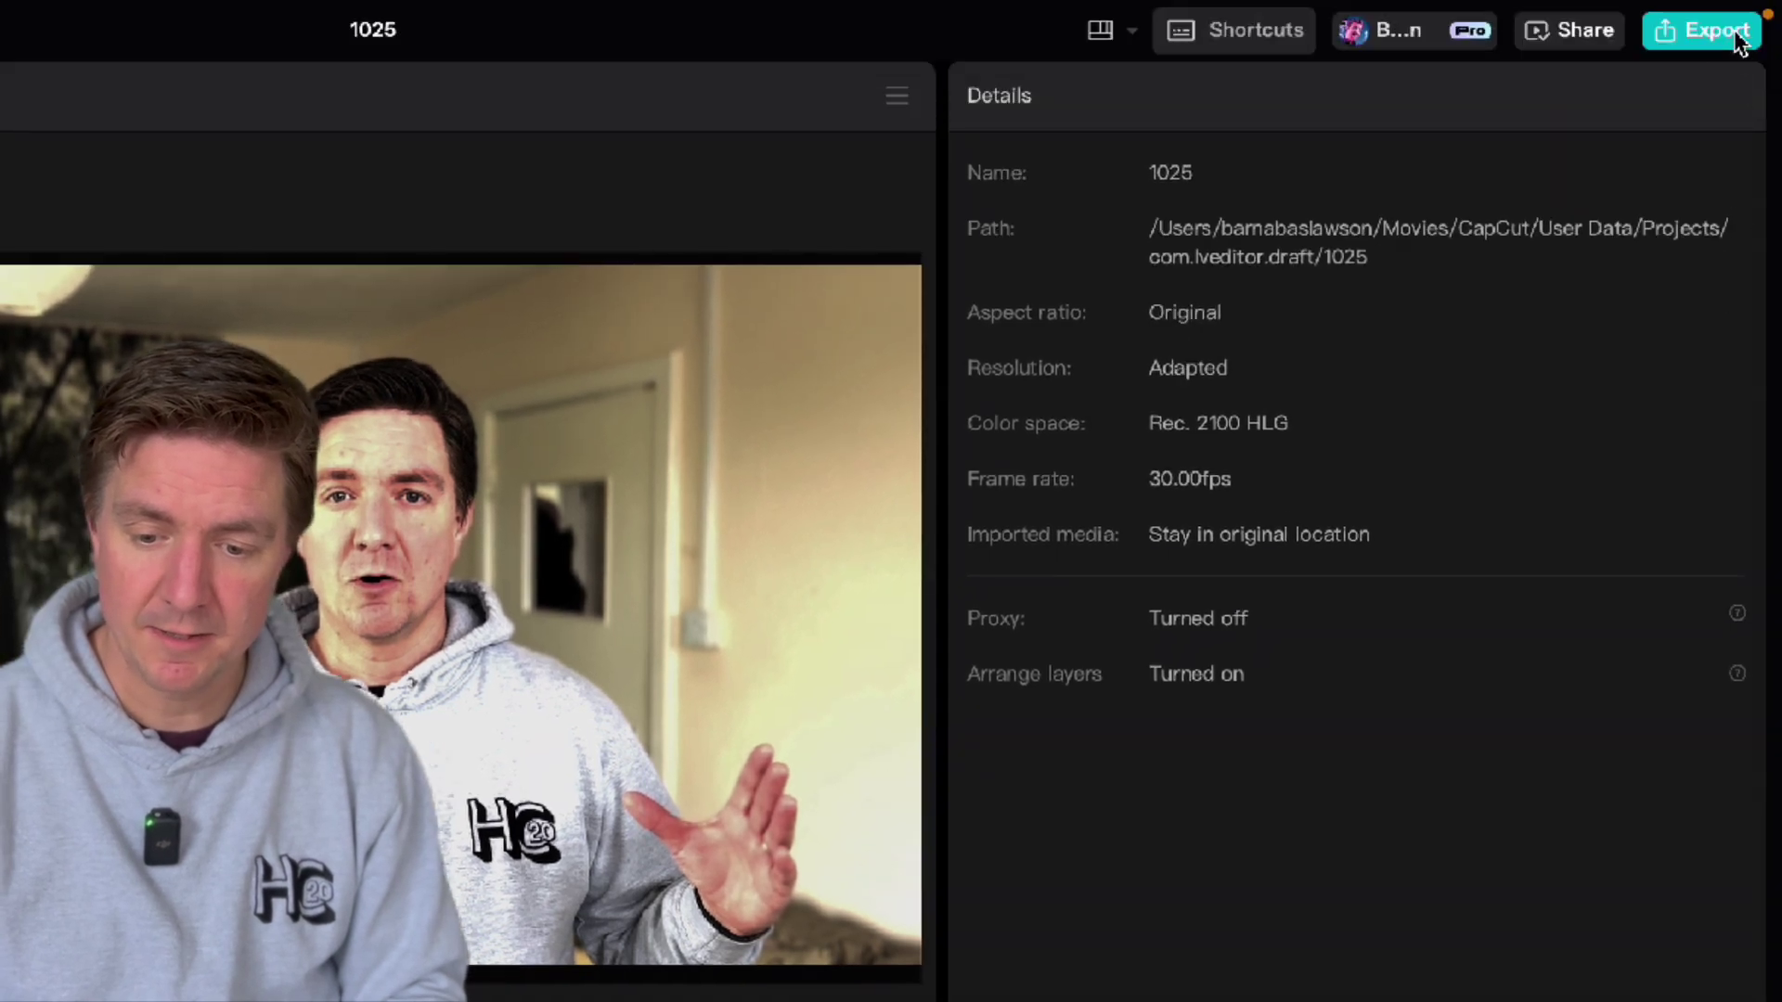
Bring up the export settings for the project.
{"action": "left_click", "coordinate": [1713, 31]}
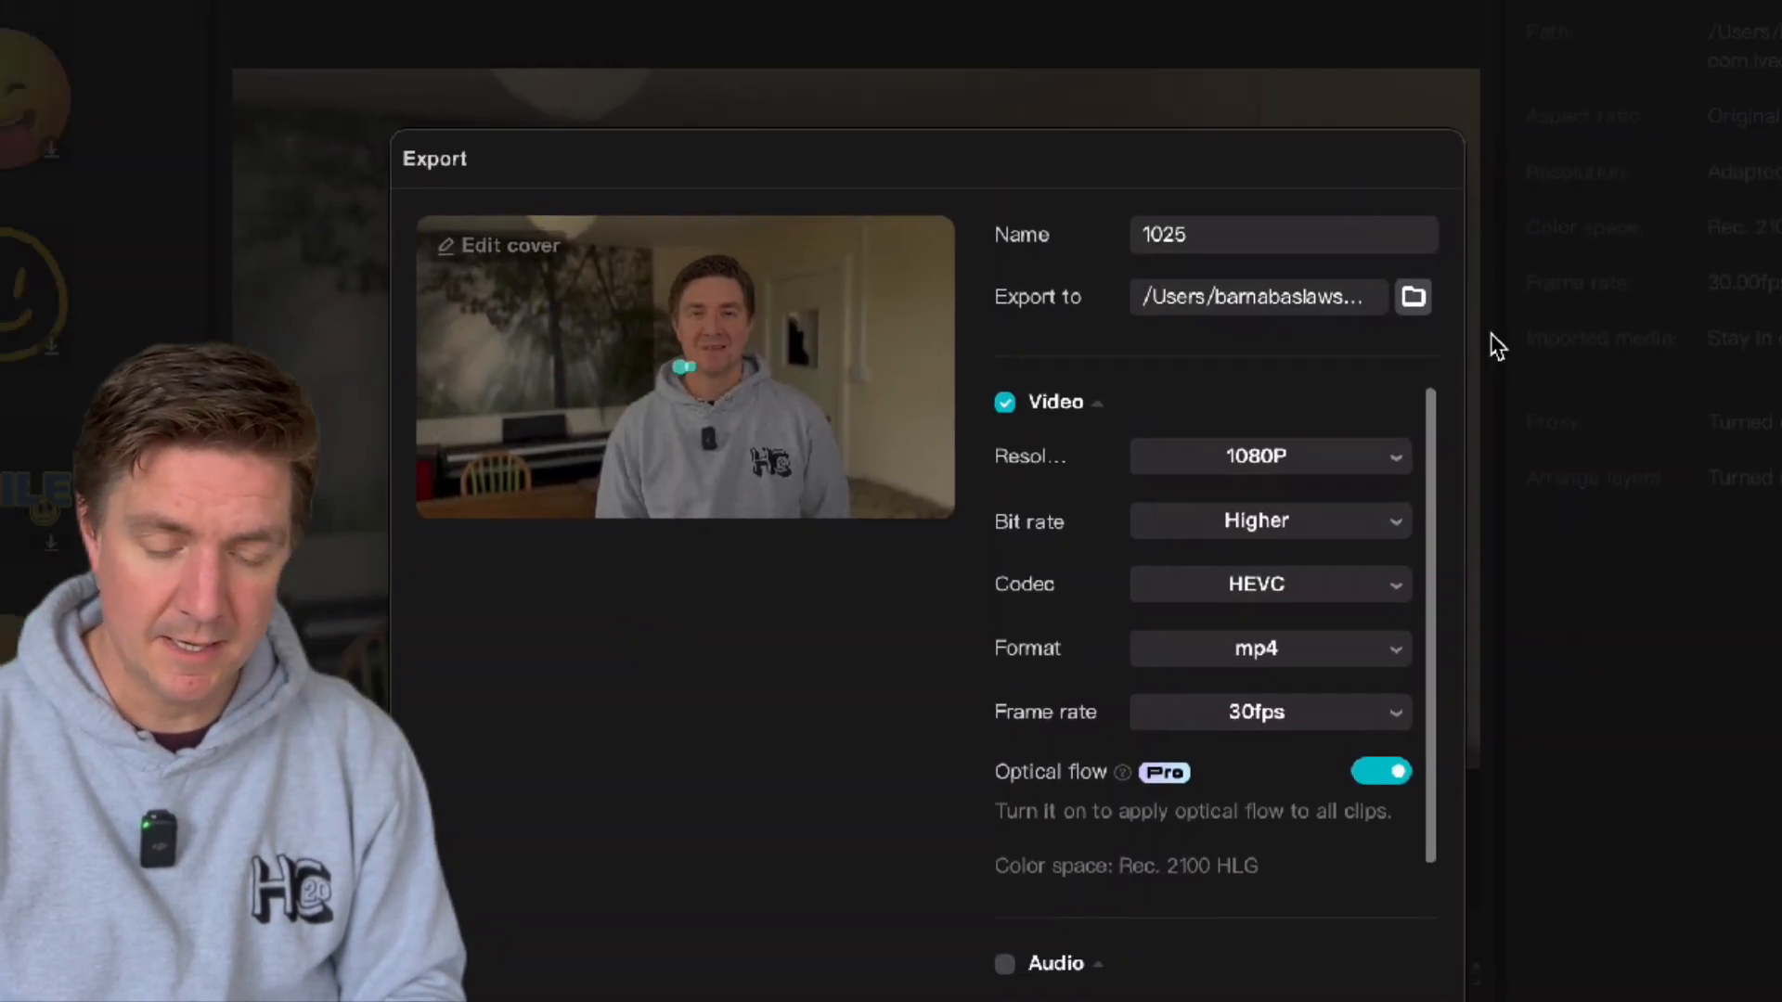
{"action": "type", "text": "title"}
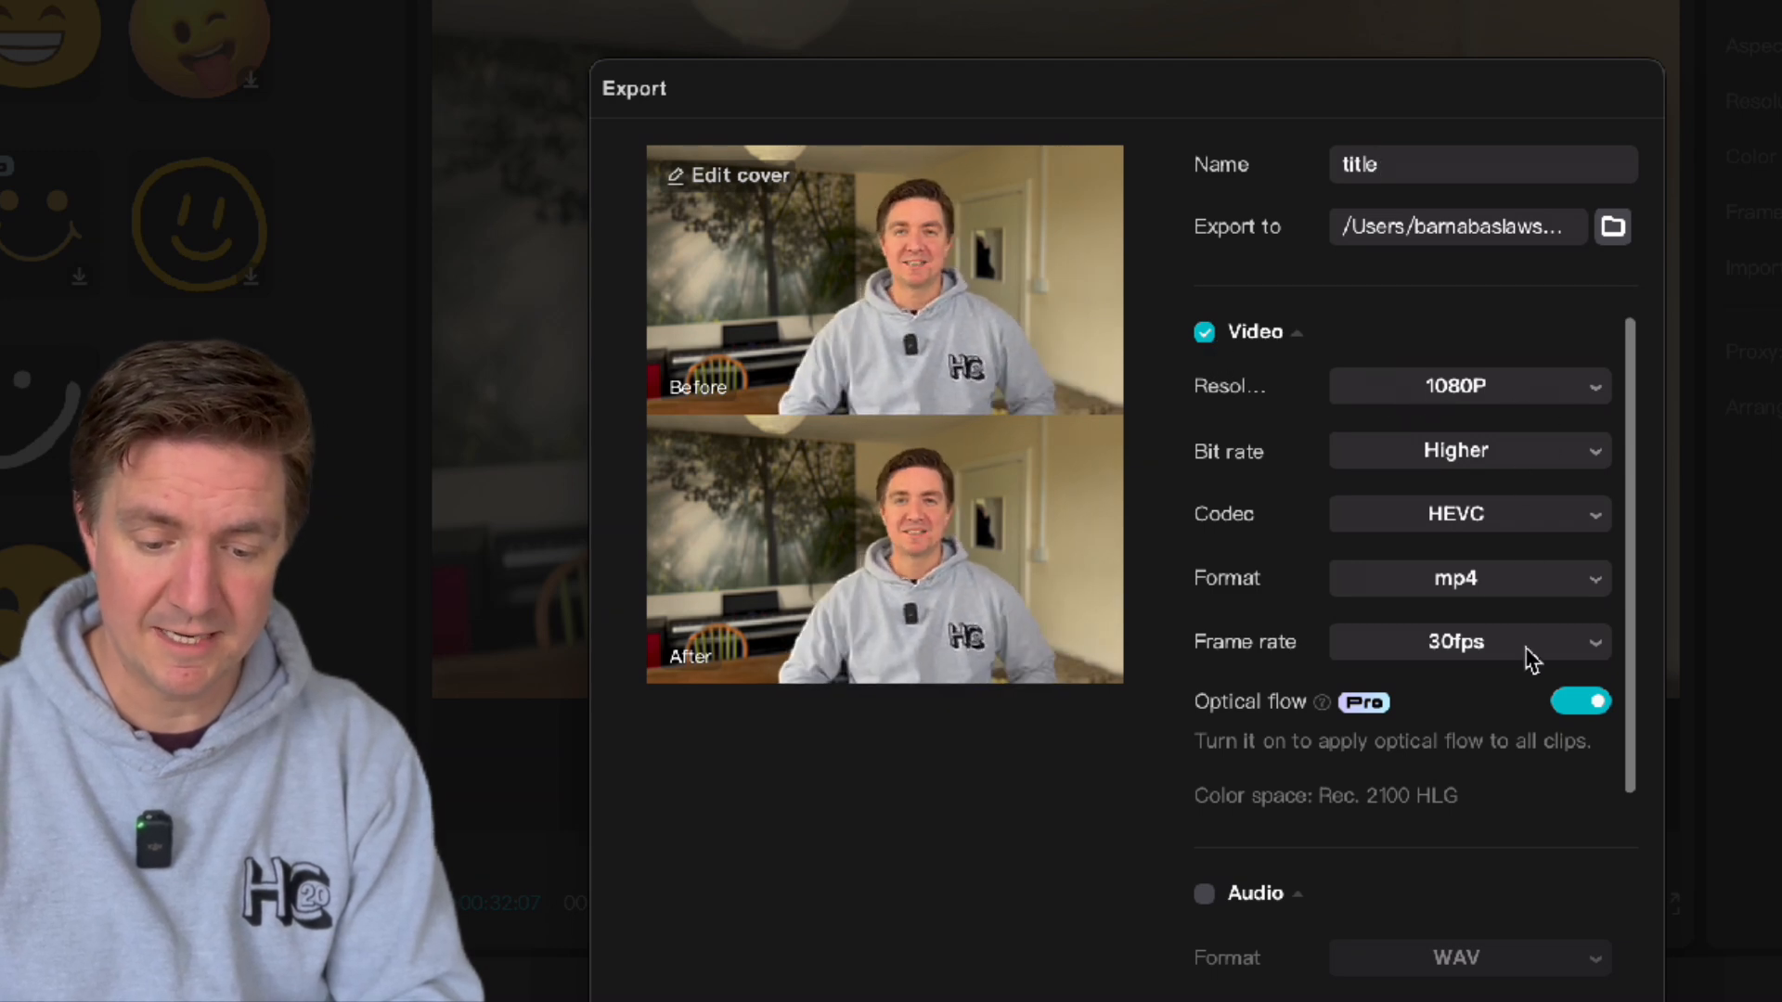
{"action": "scroll", "coordinate": [1400, 814], "scroll_direction": "down", "scroll_amount": 1}
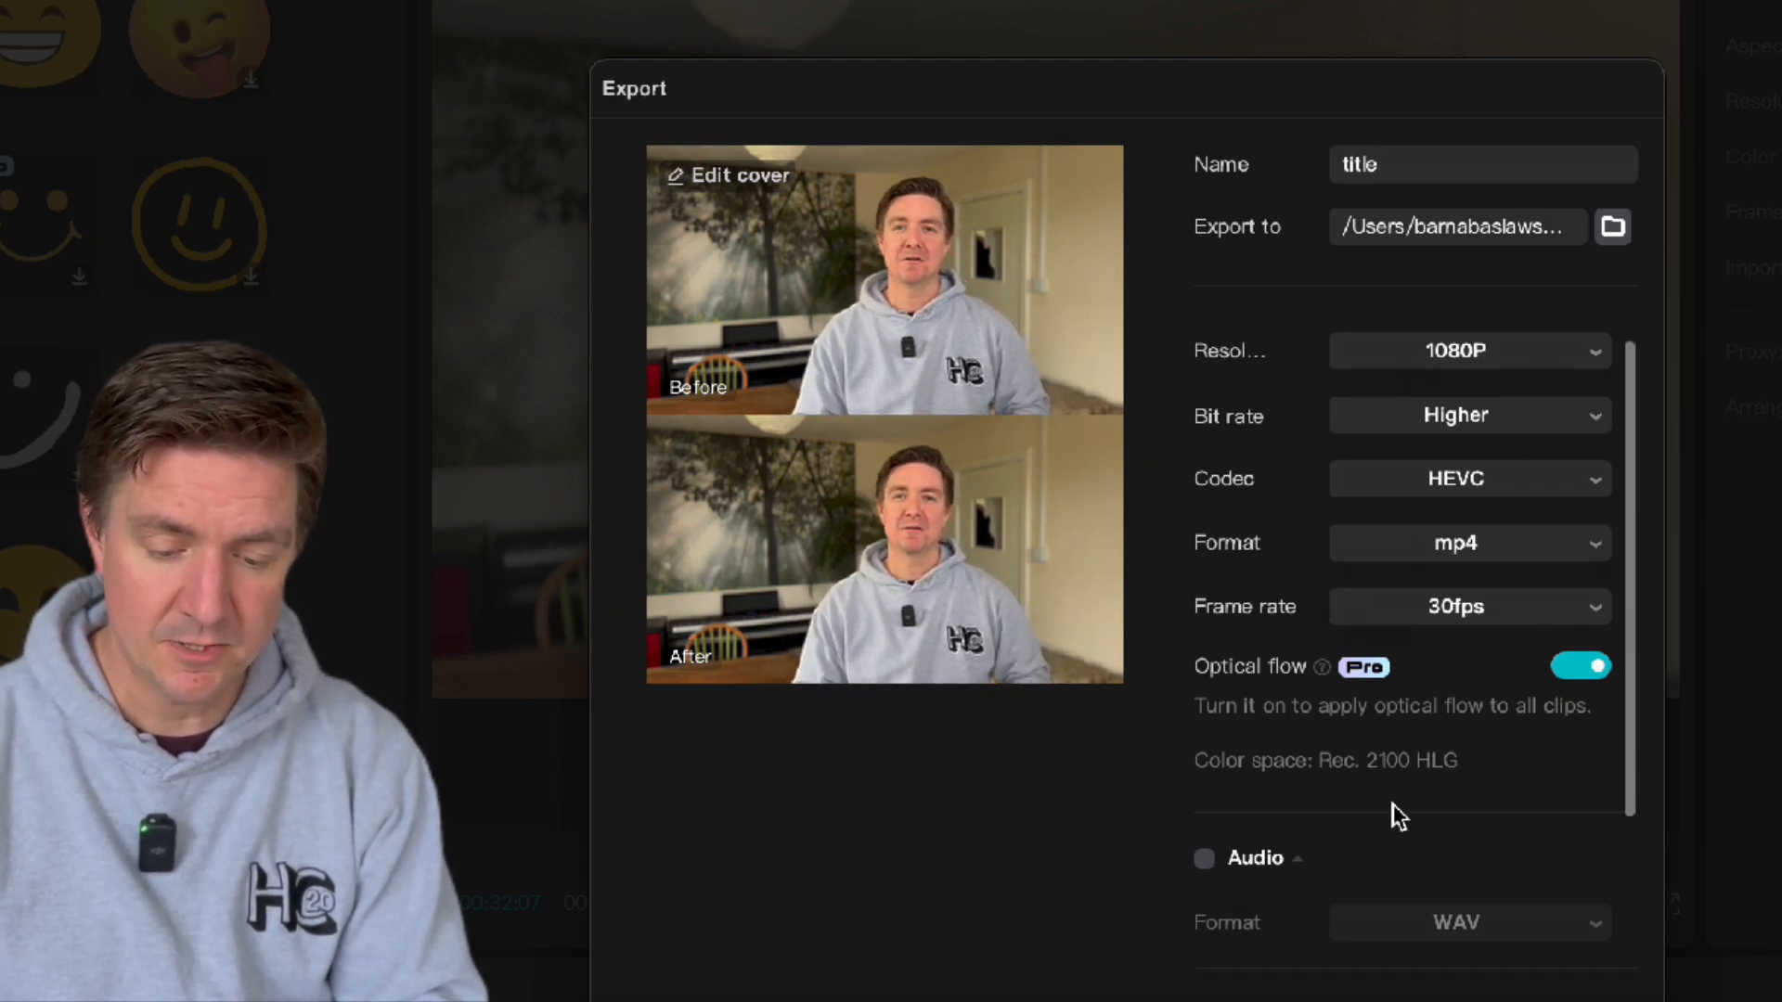